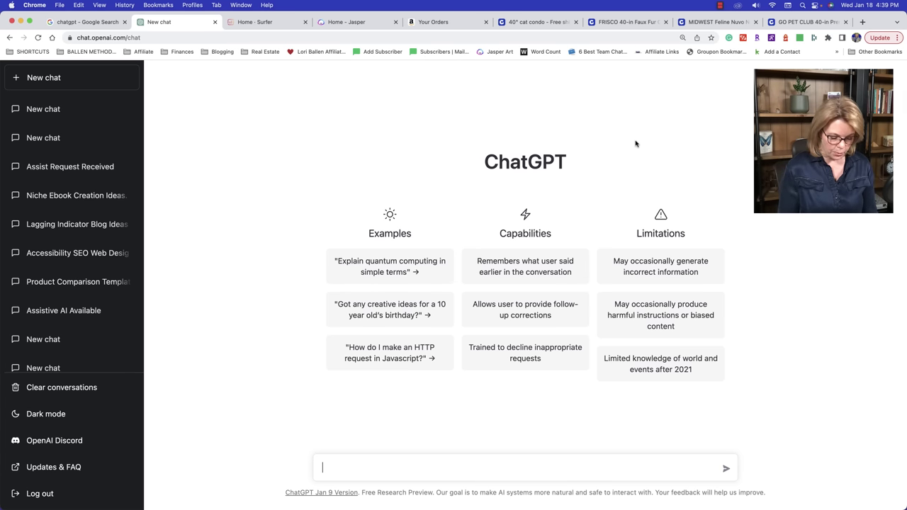
Ask the chatbot "can you create recipes?" in the new chat
text(can you create recipes)
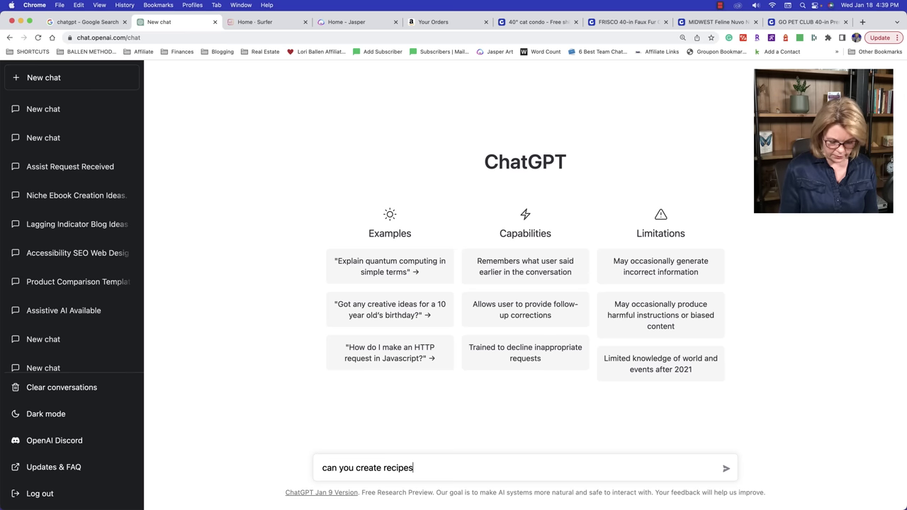
key(Return)
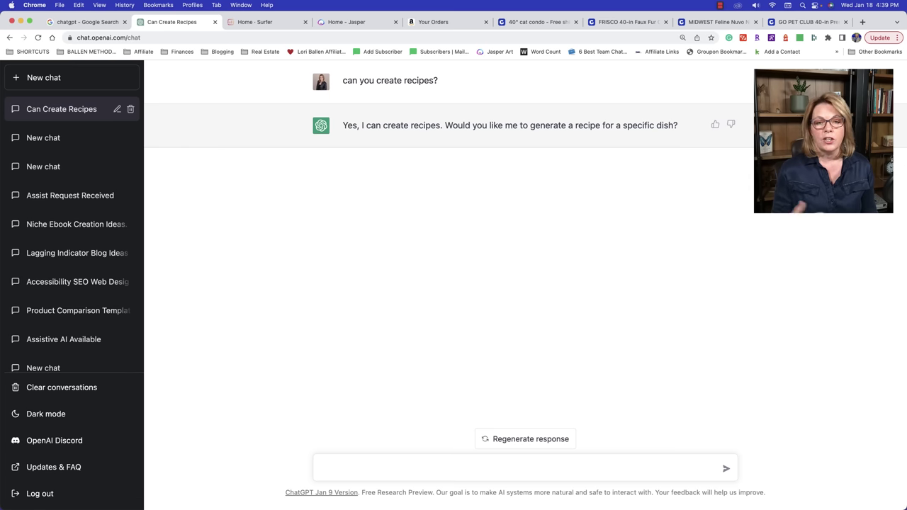
Send "I have hamburger, mustard, lettuce, baked beans, what can I make?" and stop the reply before it finishes
text(I have h)
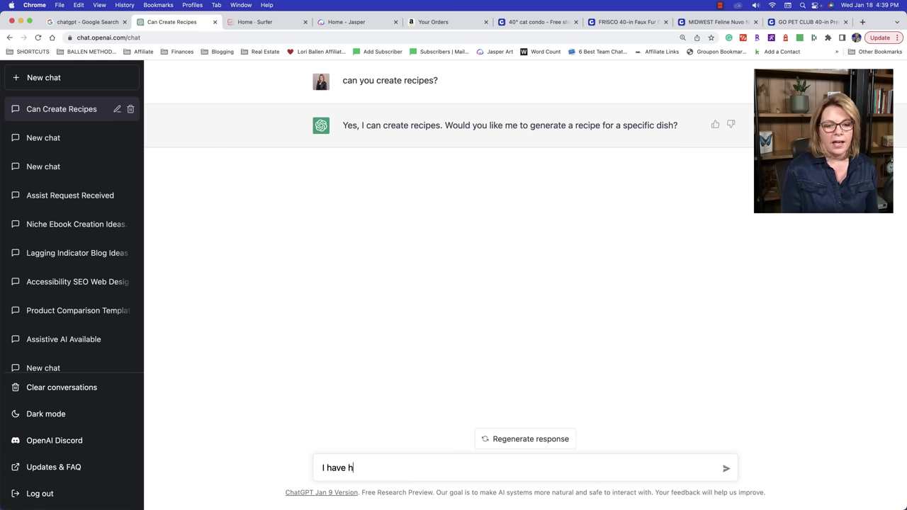
text(amburger,)
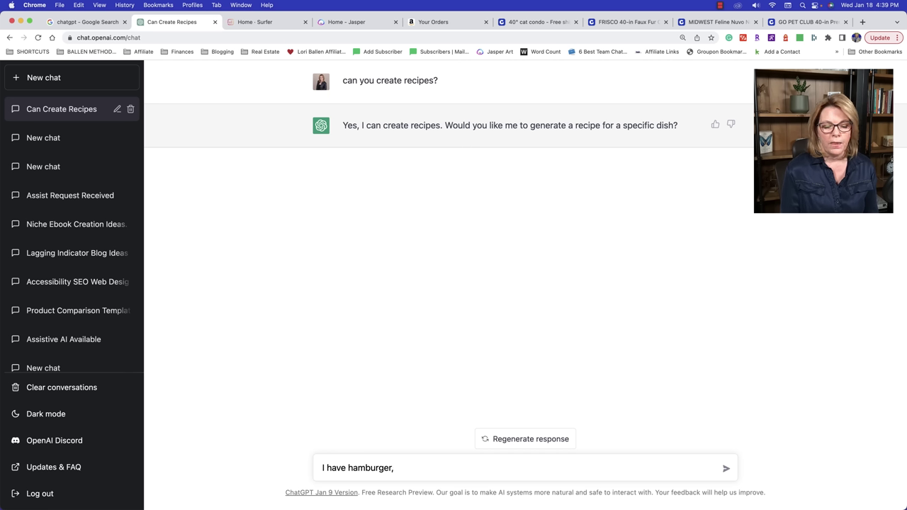
text( mustard,)
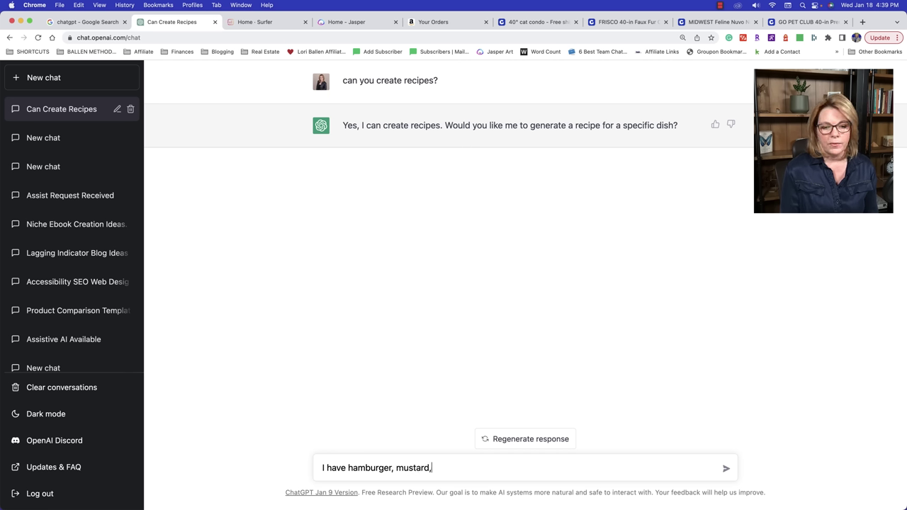
text( lettuc)
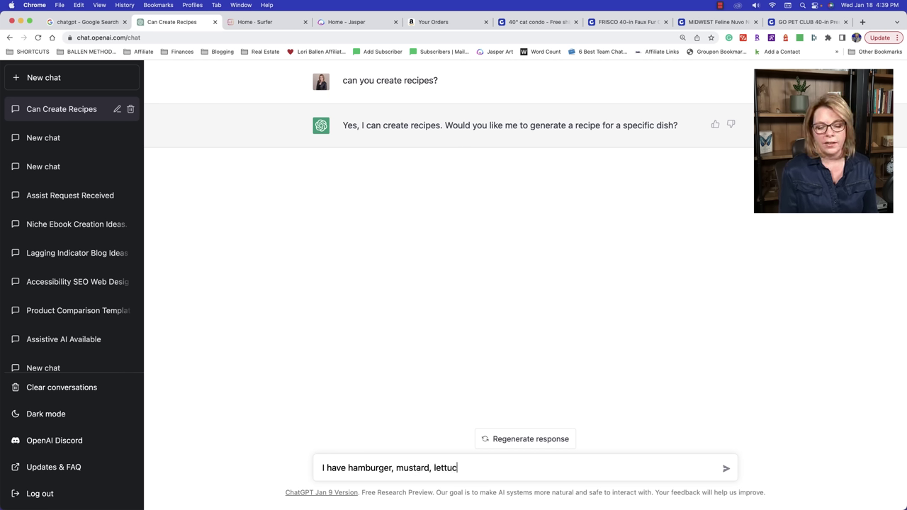
text(e, baked beams)
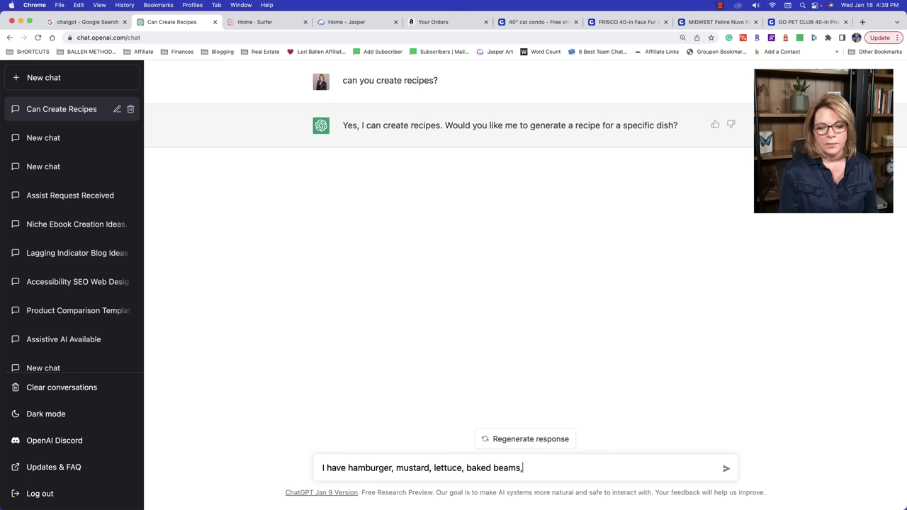
text(, what can I)
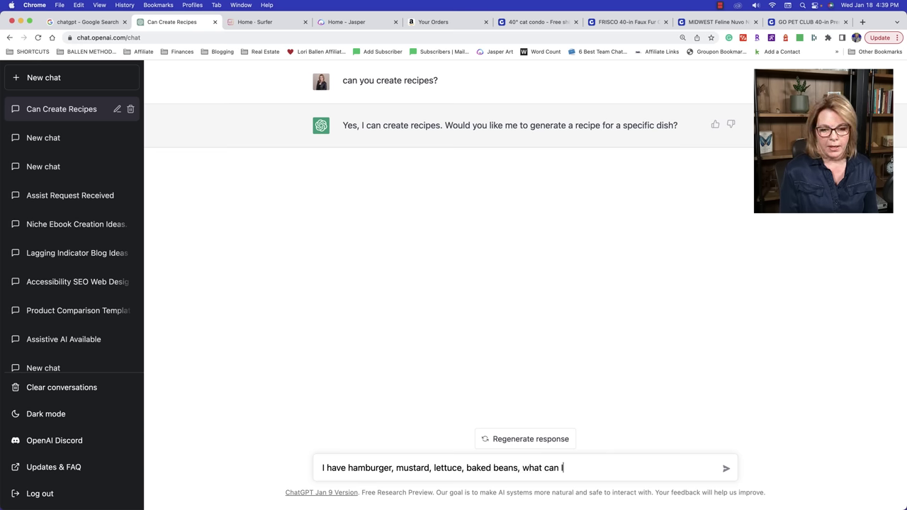
text( make?)
key(Return)
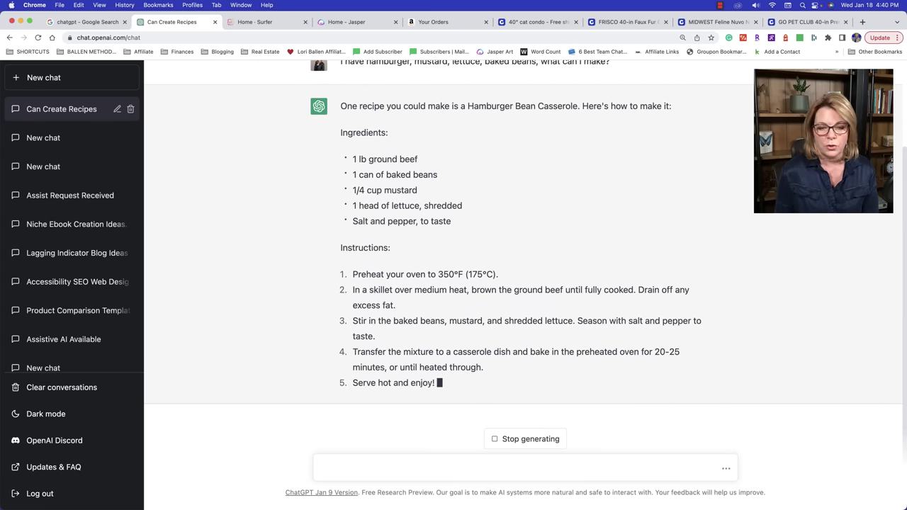
click(544, 442)
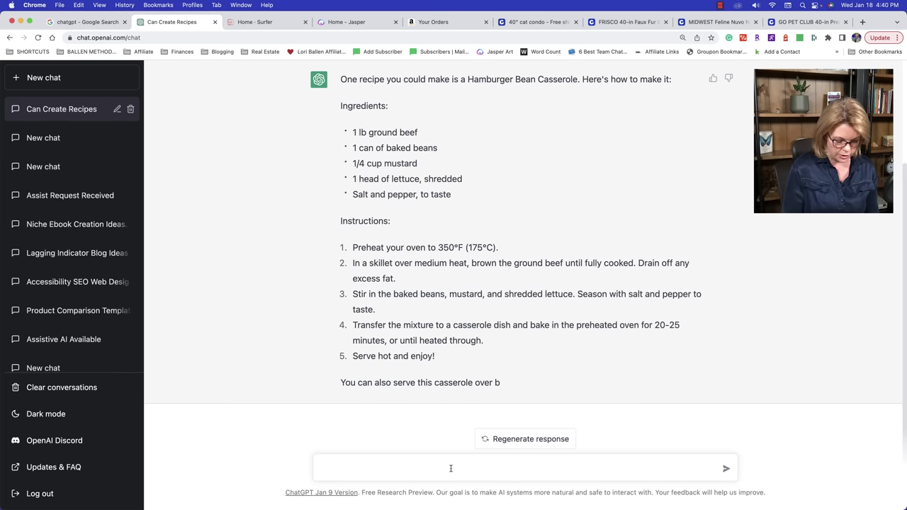
Send the request "give me a recipe for cheesecake" and stop the response while the ingredients are still being generated
click(450, 469)
text(give me a recipe for a)
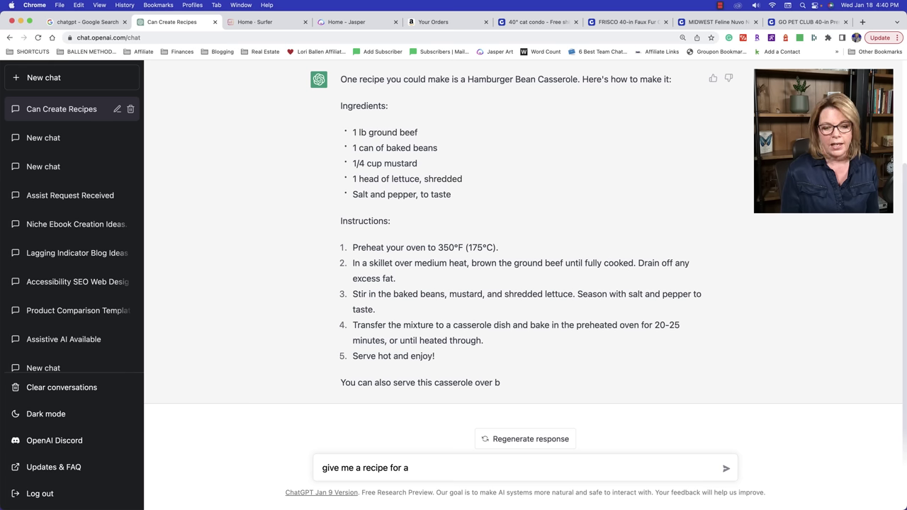
text(r cheeseca)
key(BackSpace)
text(cheesecake)
key(Return)
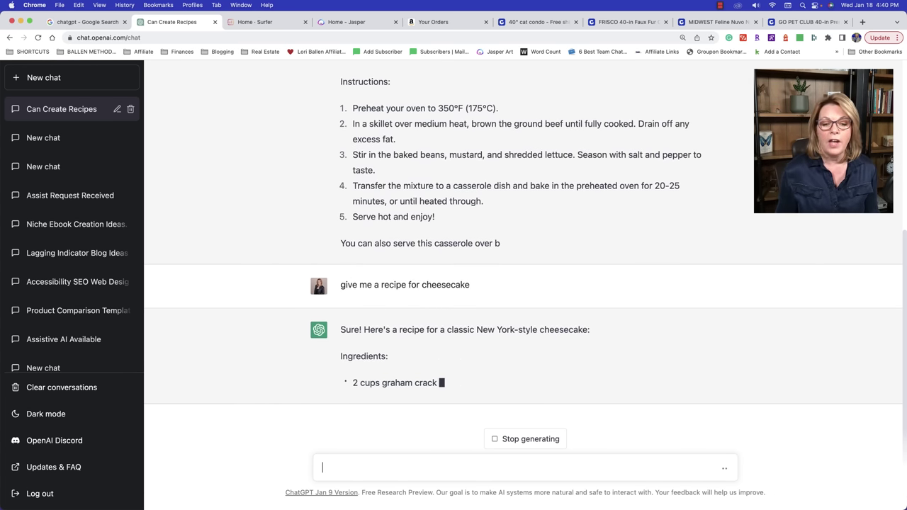
click(527, 438)
Request a keto version of the cheesecake recipe by sending "make it keto"
text(mak)
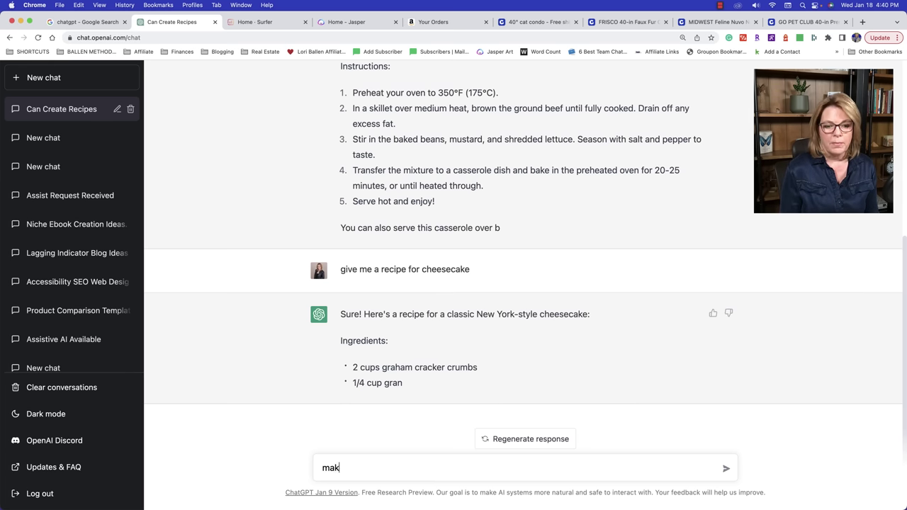
text(e it keto)
key(Return)
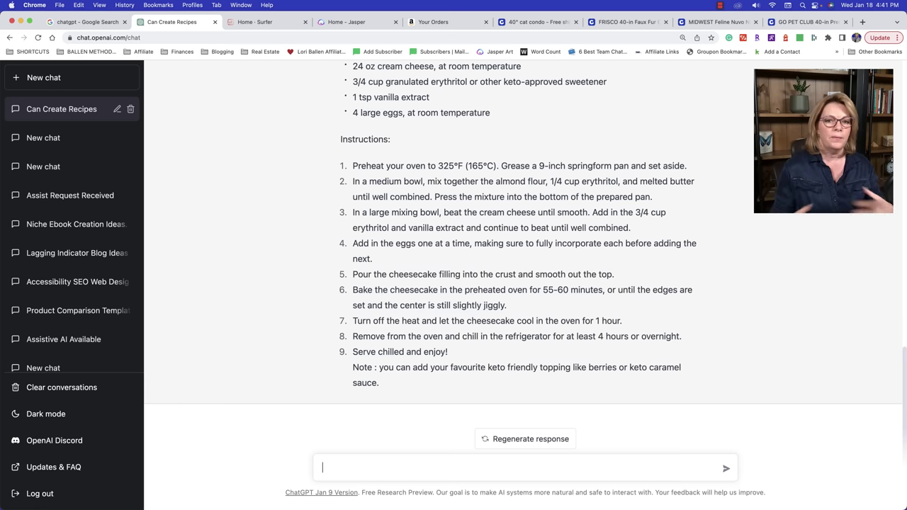
Review the keto cheesecake recipe and ask "how many servings is this?"
scroll(505, 202, up, 4)
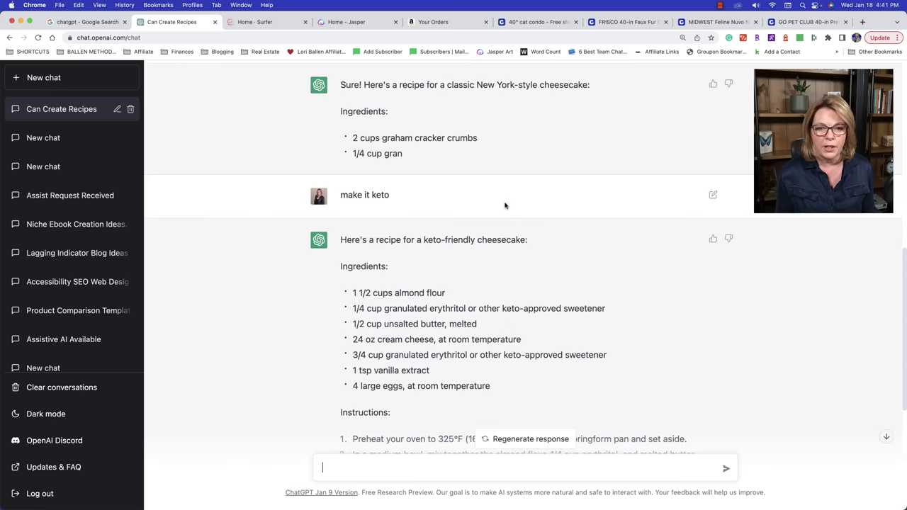
scroll(505, 206, down, 4)
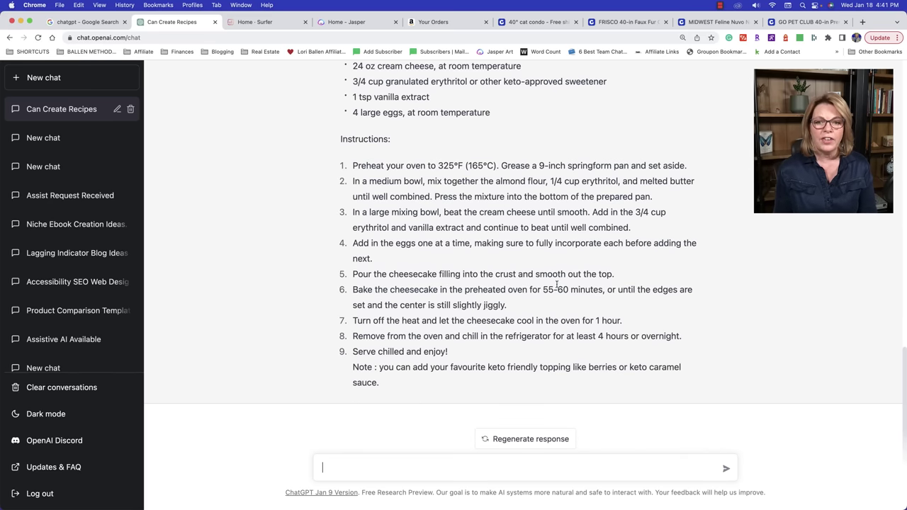
scroll(552, 305, up, 2)
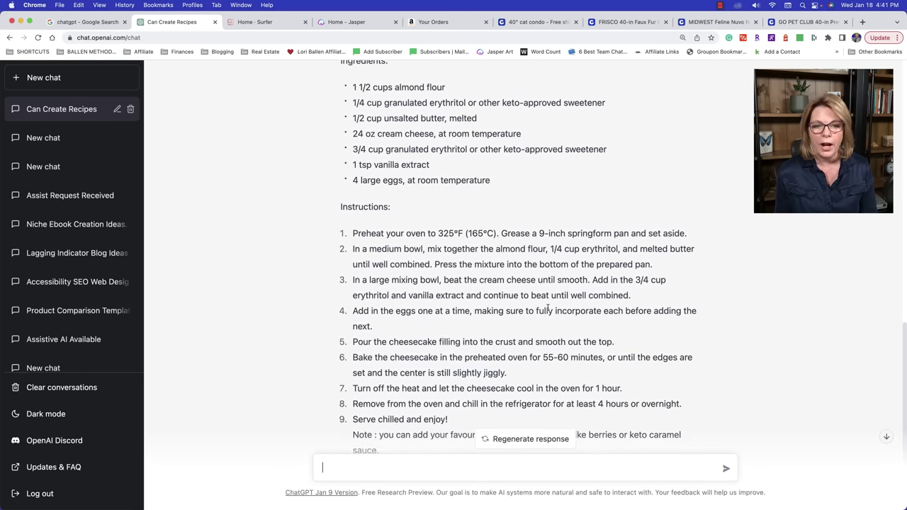
scroll(556, 306, down, 1)
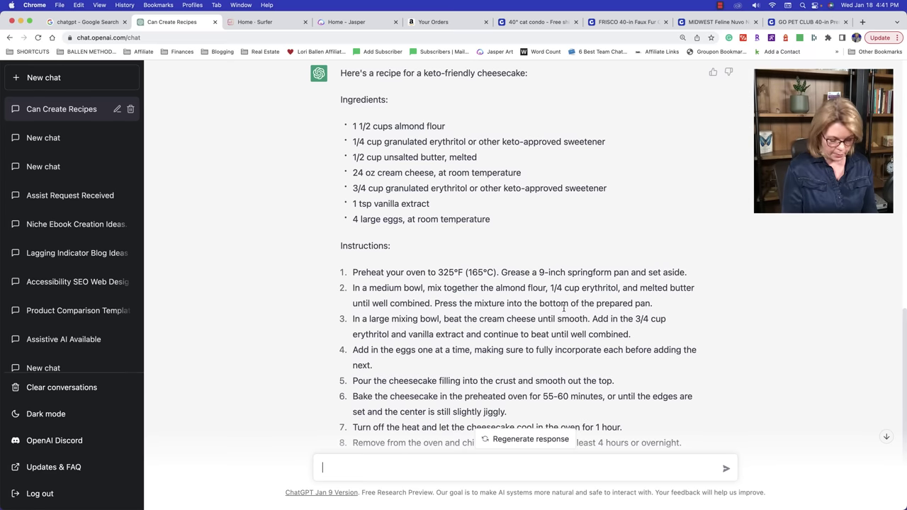
text(how many )
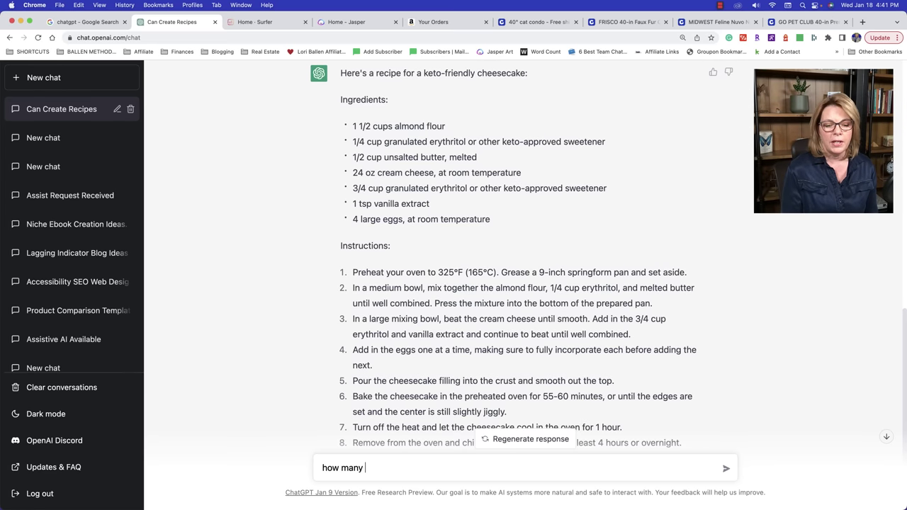
text(servings is this)
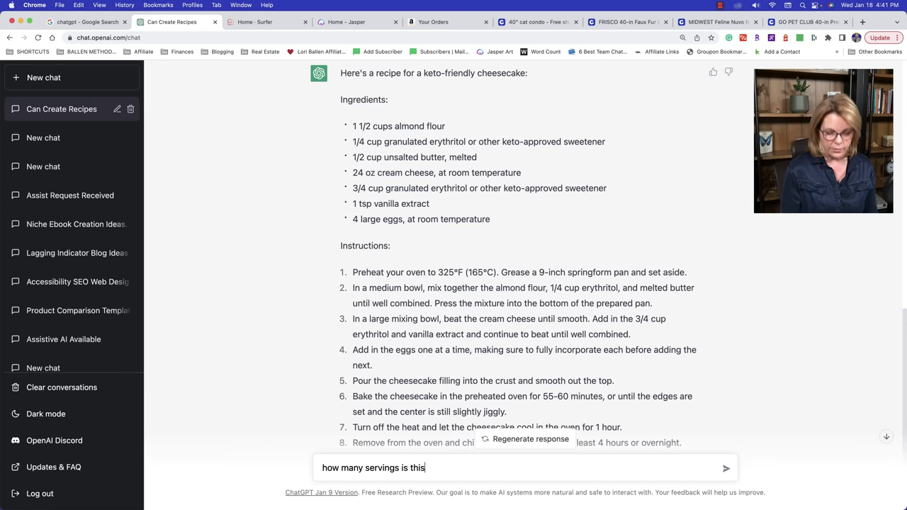
text(?)
key(Return)
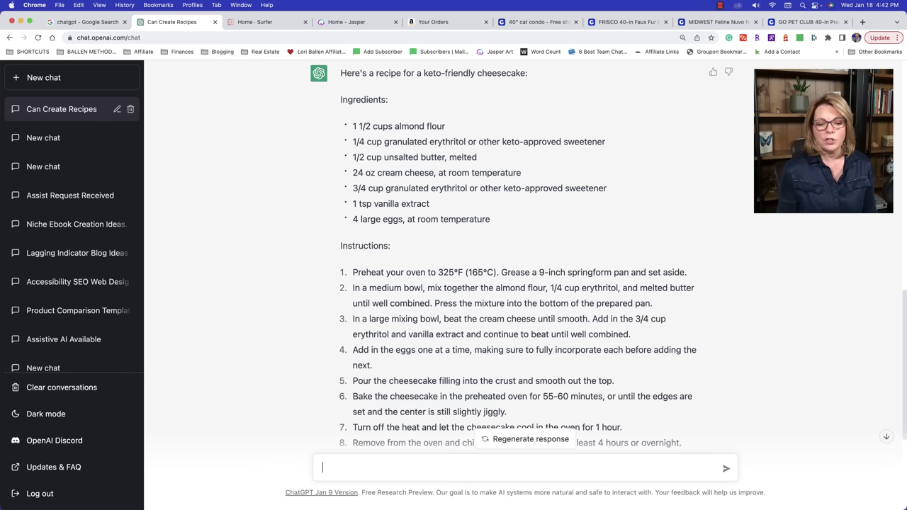
scroll(495, 286, down, 5)
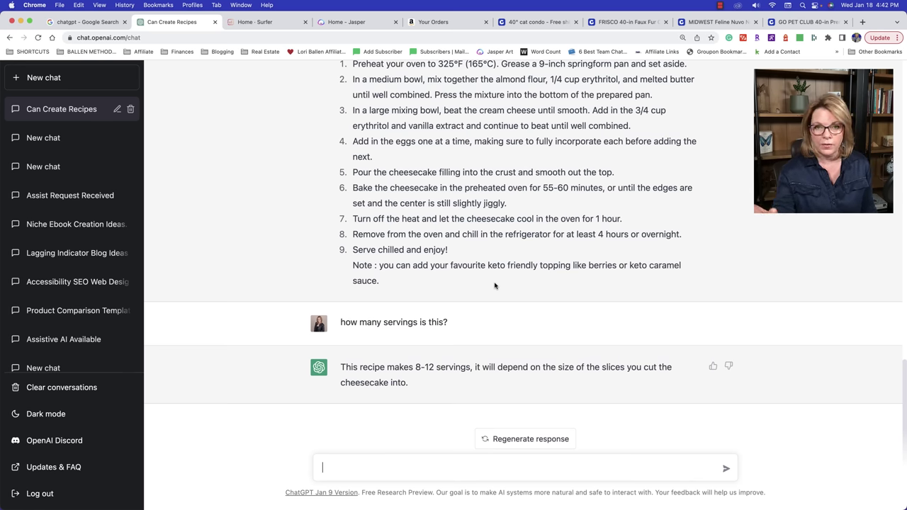
Ask for a smaller version of the cheesecake by sending "how can I make it for 2 people?"
text(d)
key(BackSpace)
text(how can I make it f)
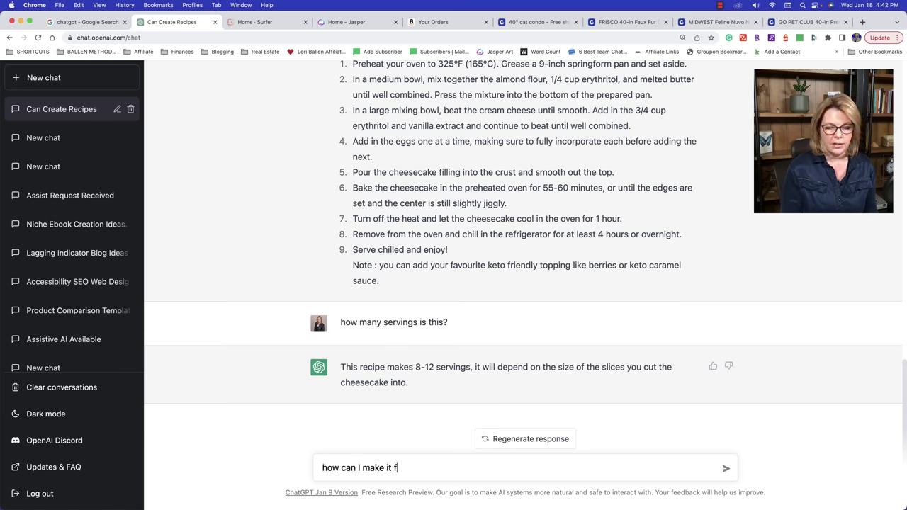
text(or 2 people?)
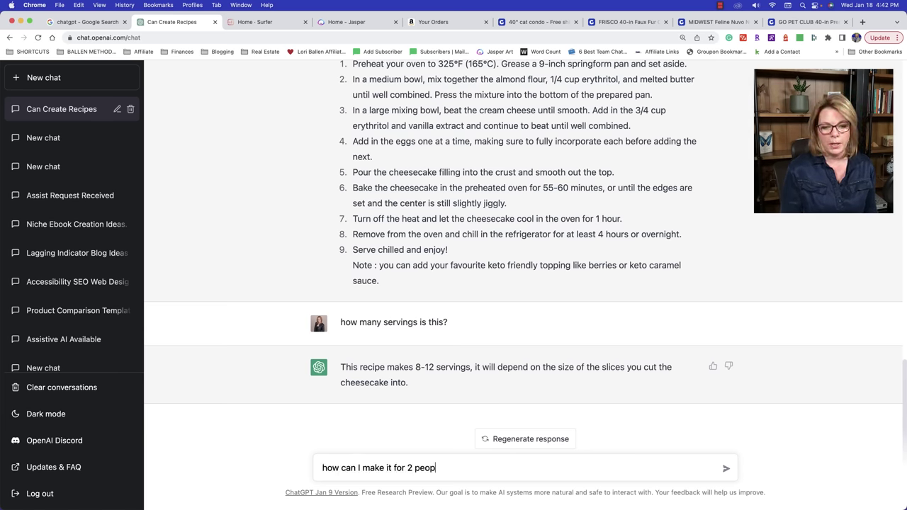
key(Return)
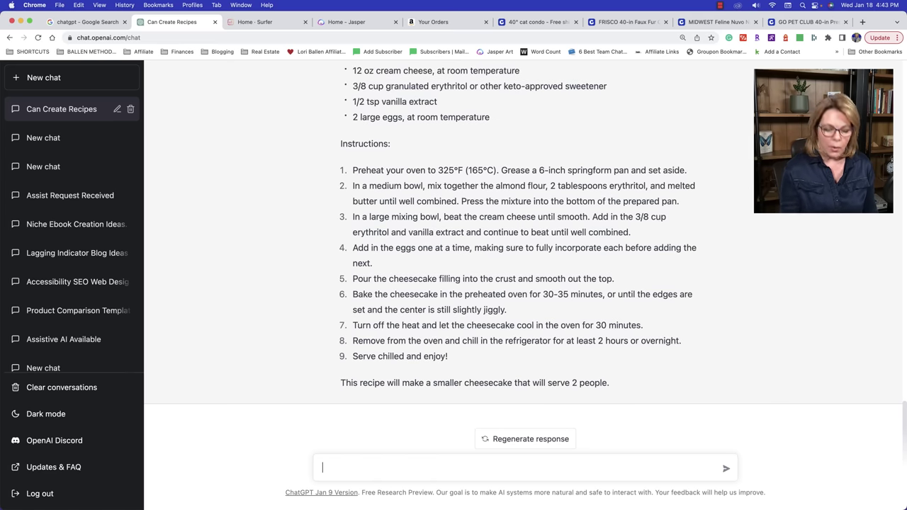
Ask the chatbot "how long is cheesecake good in the fridge for?"
text(how long is ch)
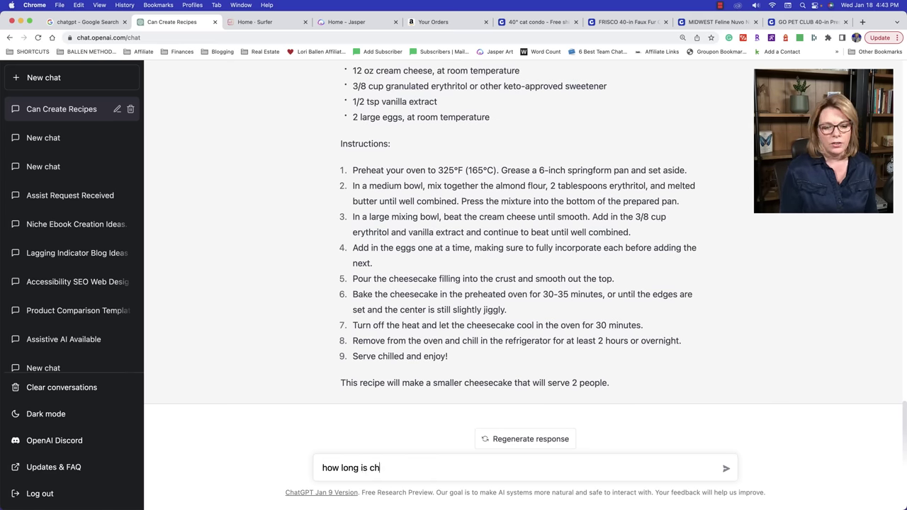
text(eesecake good i)
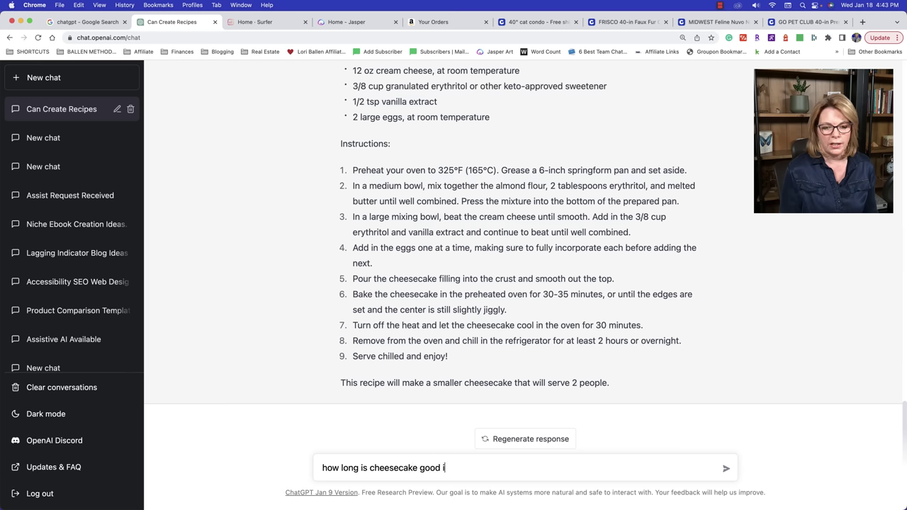
text(n the fridge fo)
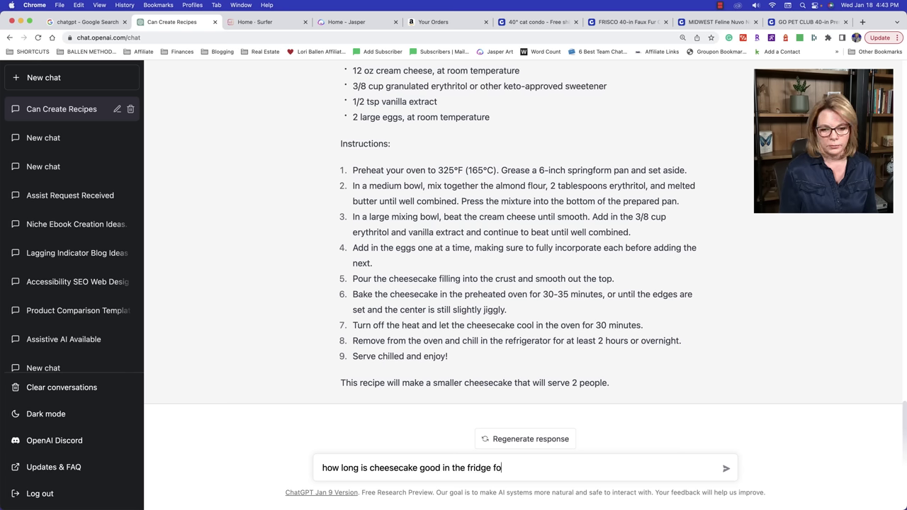
text(r?)
key(Return)
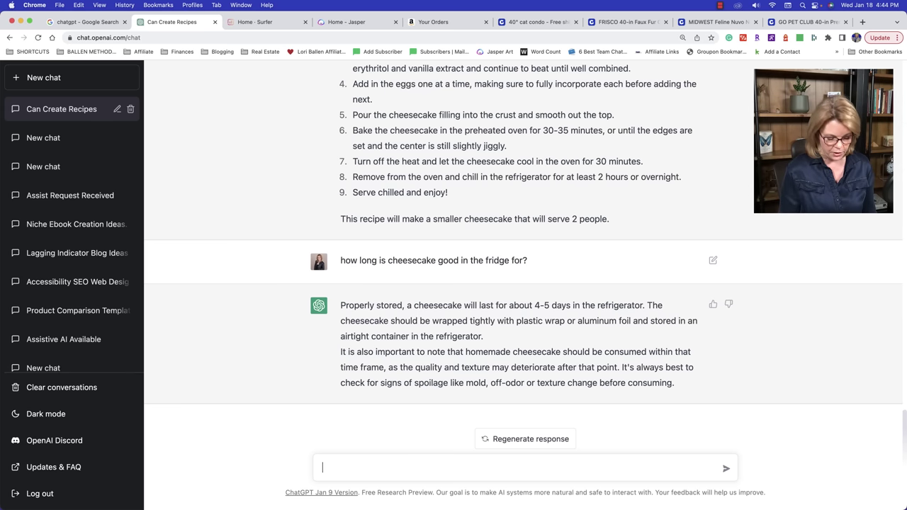
Ask the chatbot "how can I get strawberries to last longer in my fridge?"
text(how can I get strawberries to last longer in my fridge?)
key(Return)
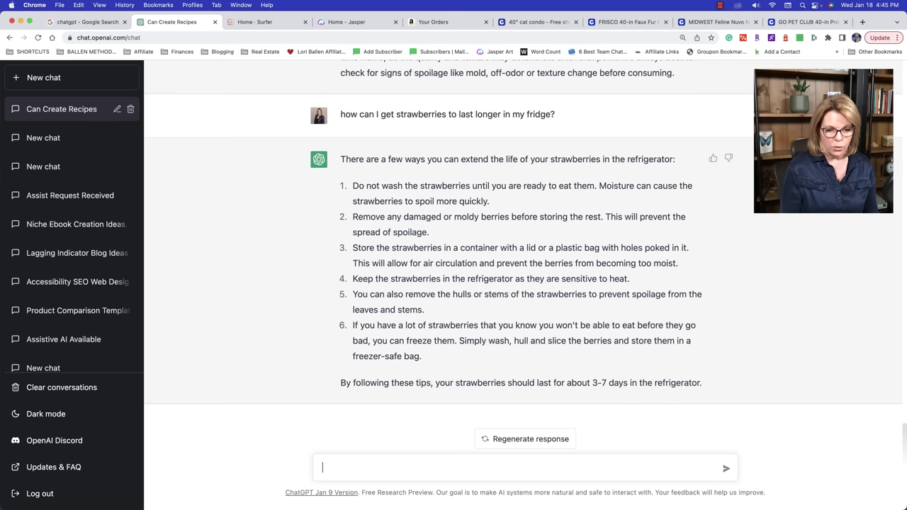
text(what about a)
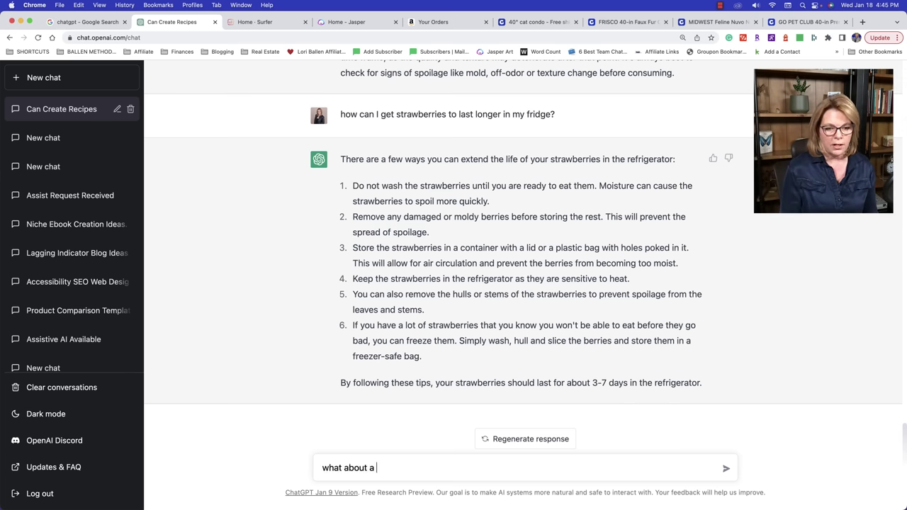
key(BackSpace)
key(BackSpace)
key(BackSpace)
key(BackSpace)
key(BackSpace)
key(BackSpace)
key(BackSpace)
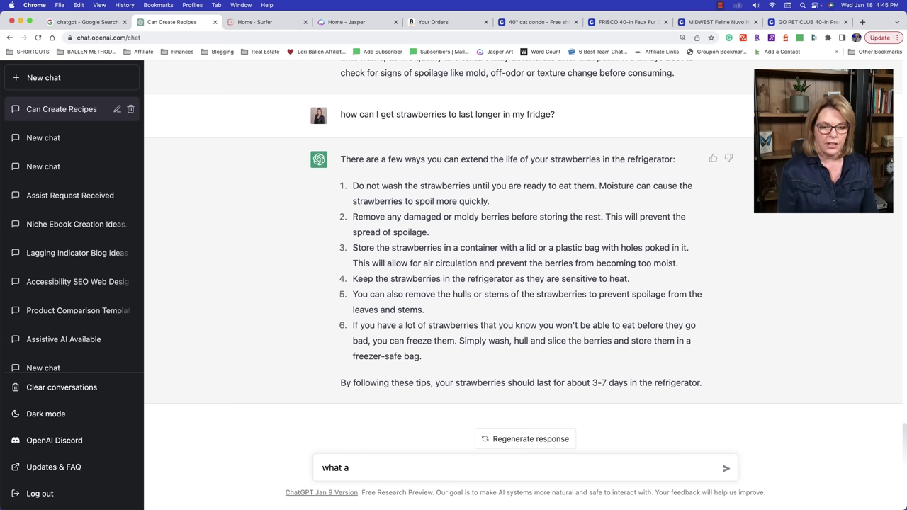
key(BackSpace)
key(BackSpace)
key(BackSpace)
key(BackSpace)
key(BackSpace)
key(BackSpace)
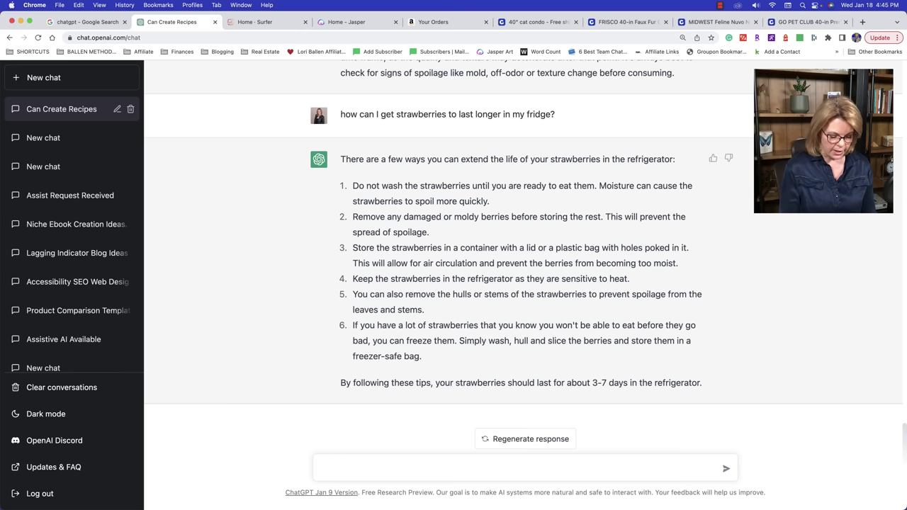
Ask for additional strawberry storage tips by sending "are there more?"
text(are th)
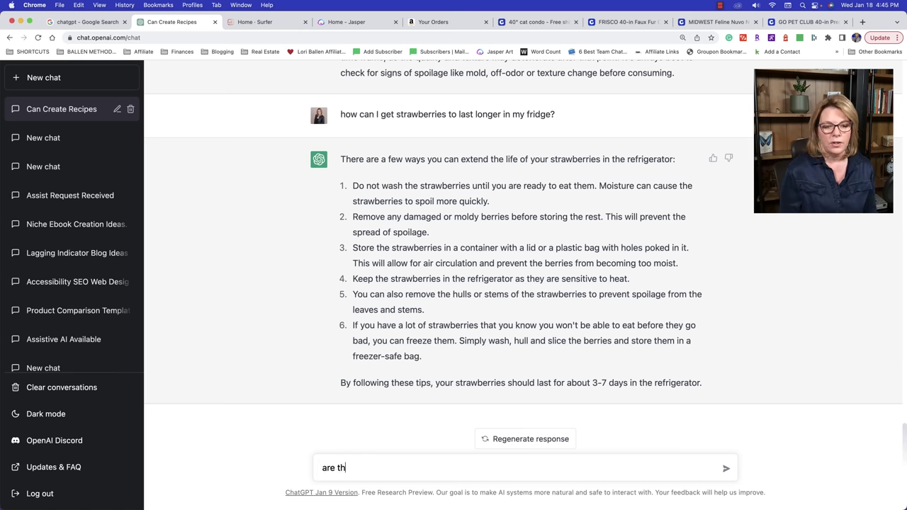
text(ere more?)
key(Return)
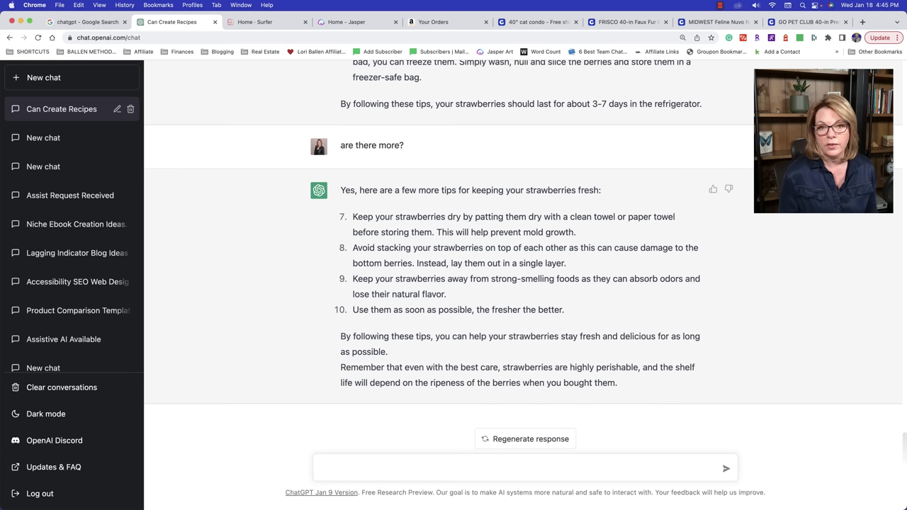
Ask the chatbot about another strawberry storage method by sending "what about a mason jar?"
text(what about a mason jar?)
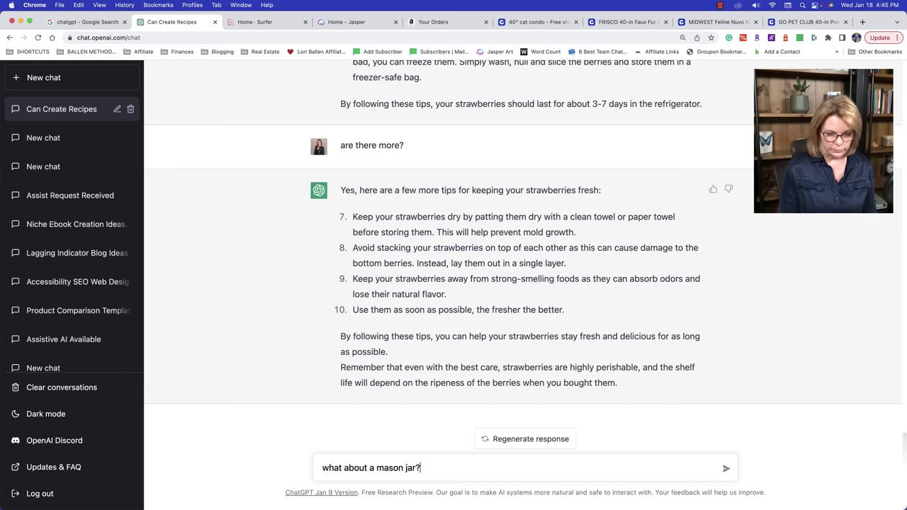
key(Return)
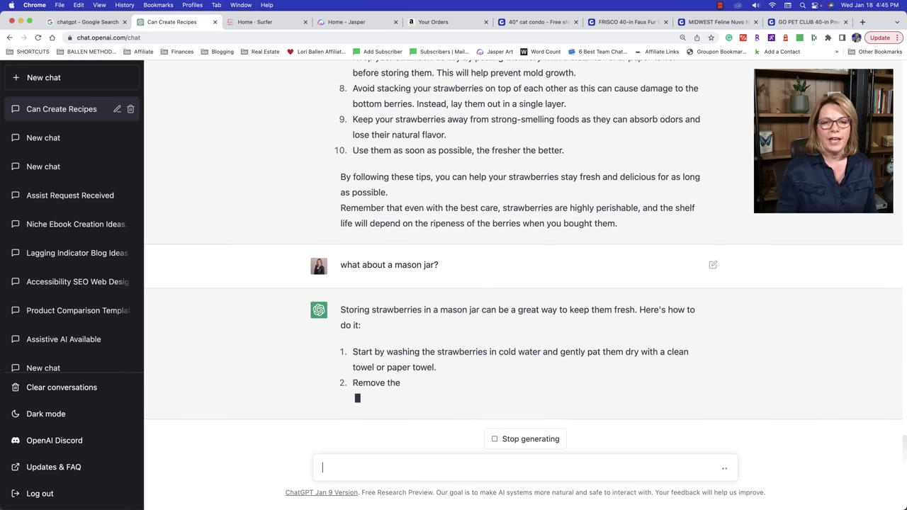
Start a new chat and look through the list of past conversations
text(f)
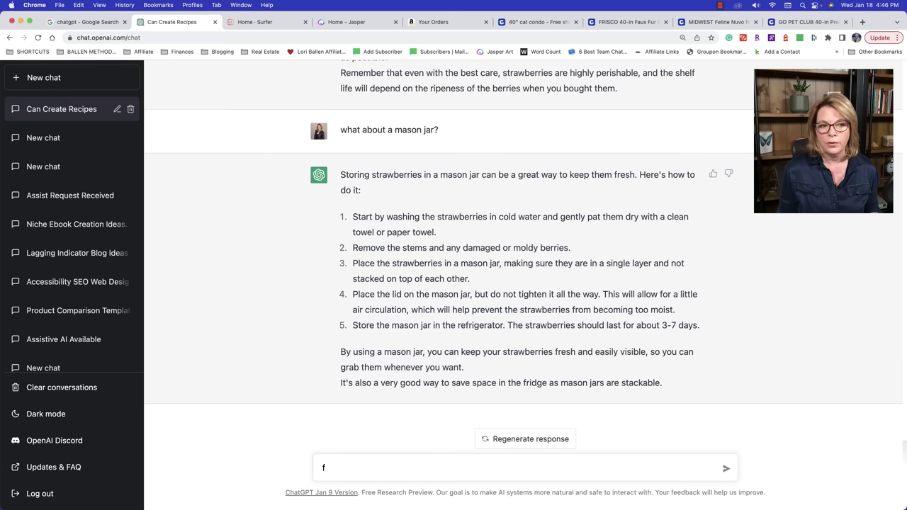
click(47, 83)
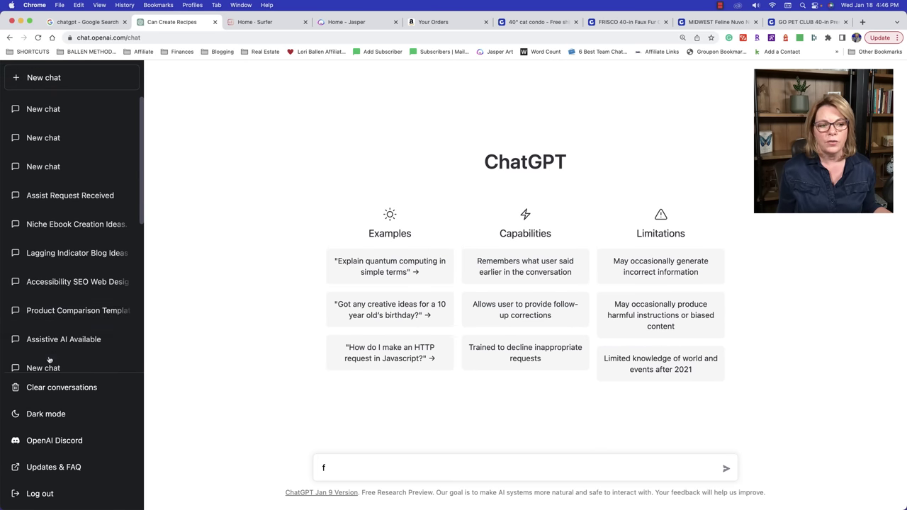
scroll(56, 312, down, 5)
scroll(56, 312, down, 4)
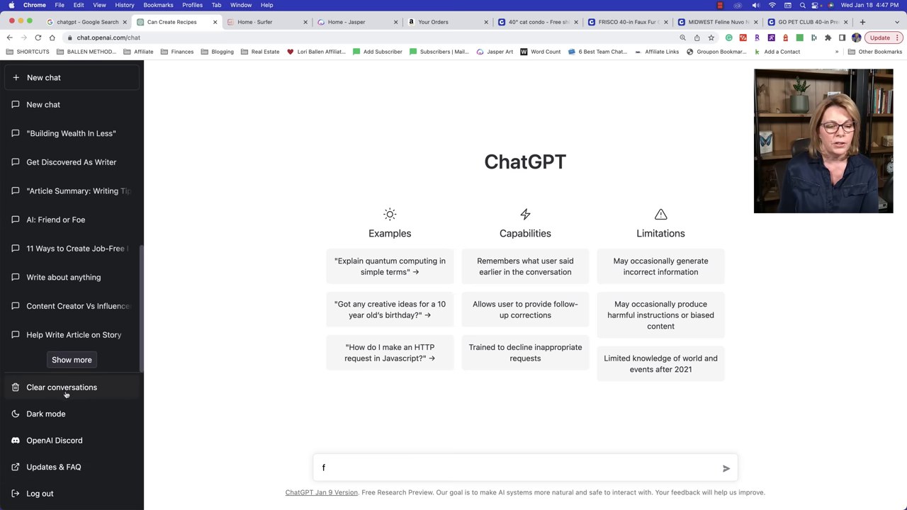
Open the past "Assistive AI Available" conversation and examine its answers about blog formats for affiliate marketers
scroll(71, 152, up, 3)
click(64, 170)
scroll(71, 326, down, 4)
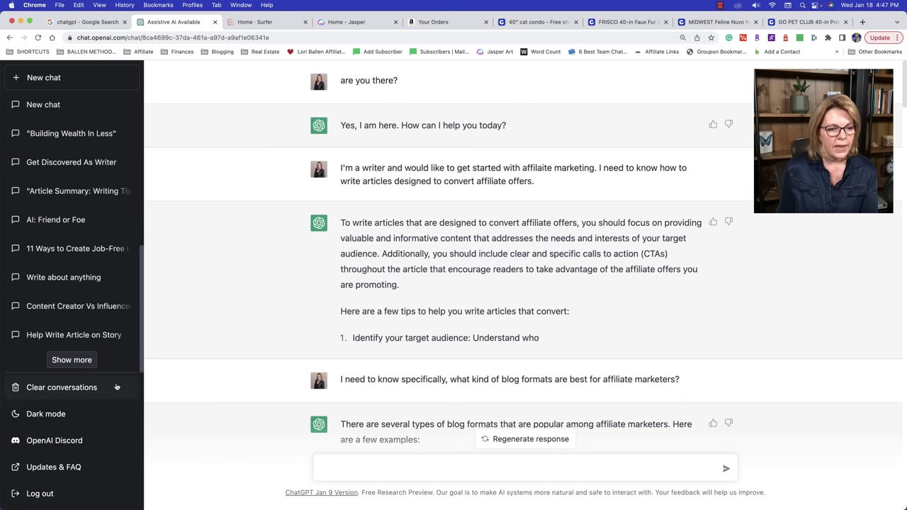
scroll(70, 333, up, 4)
scroll(239, 263, down, 15)
scroll(234, 265, up, 6)
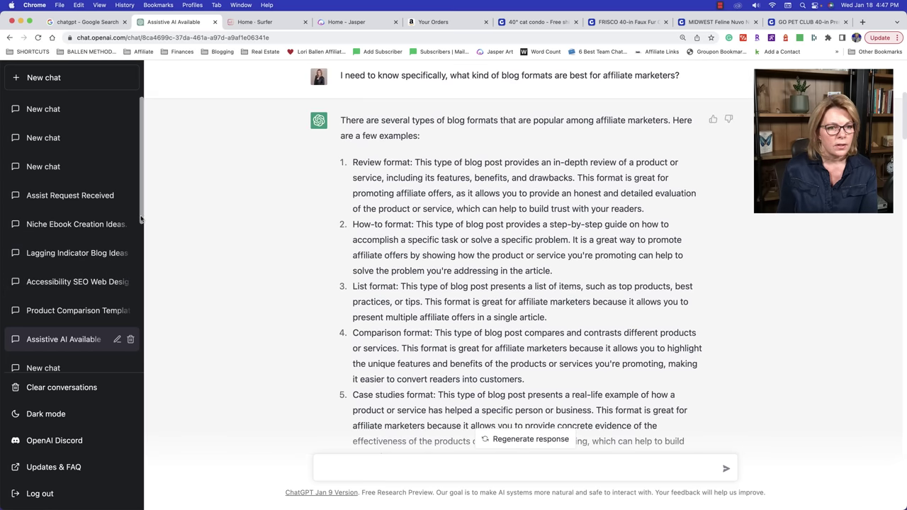
Load more past conversations in the chat history and look through the older entries
scroll(98, 264, down, 8)
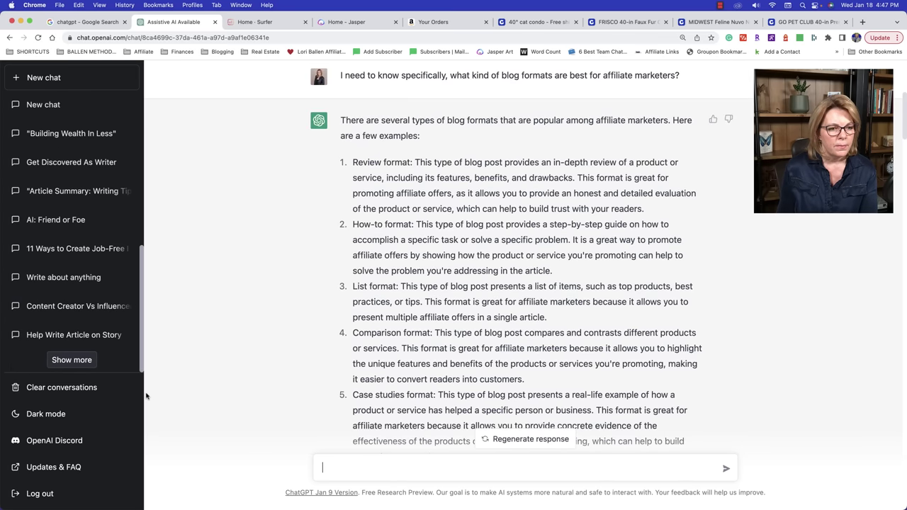
click(83, 358)
scroll(85, 326, down, 5)
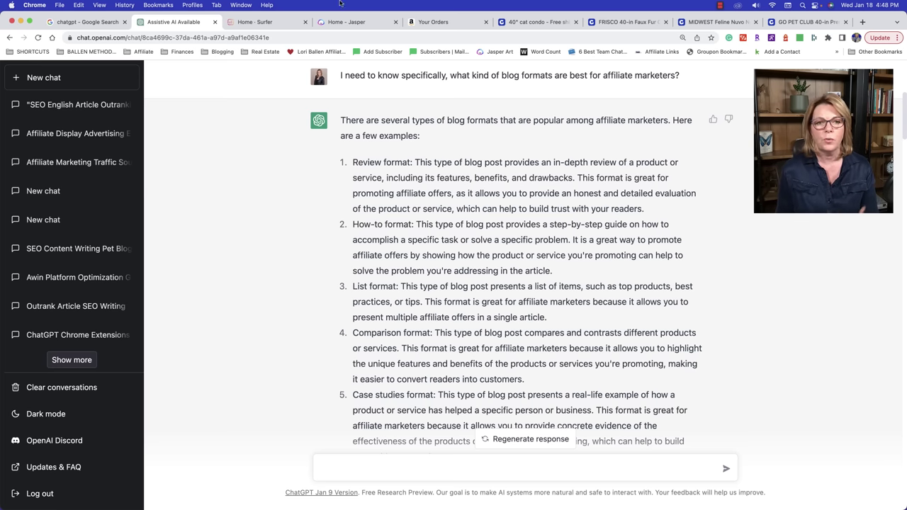
Move the Jasper browser tab directly beside the ChatGPT tab, view the Jasper dashboard, and return to ChatGPT
drag(347, 22, 265, 22)
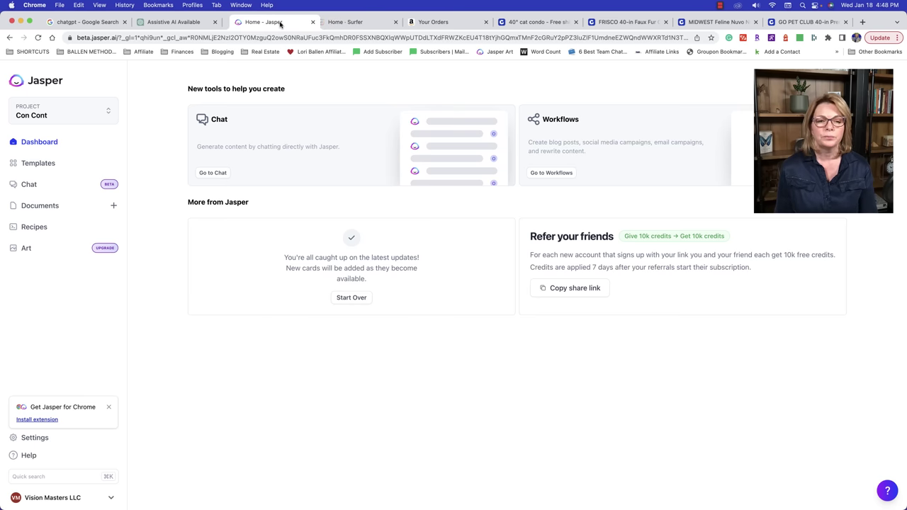
click(193, 23)
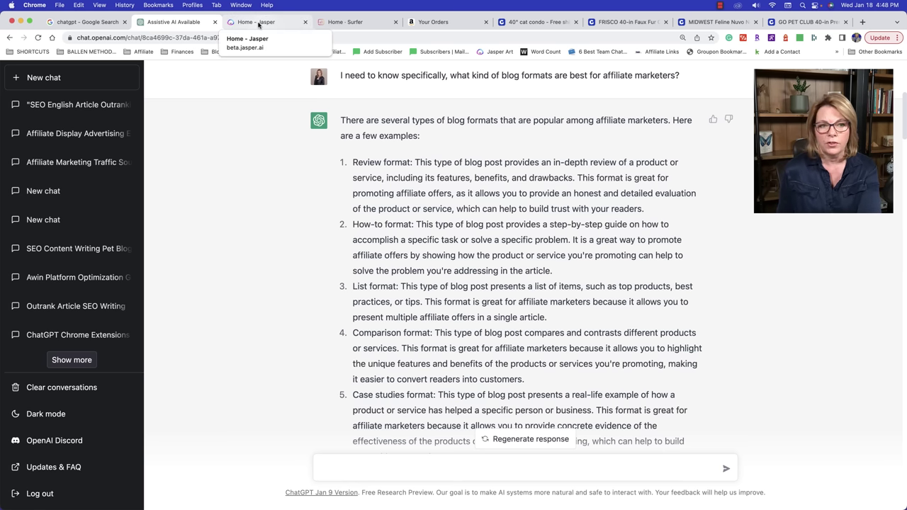
click(260, 26)
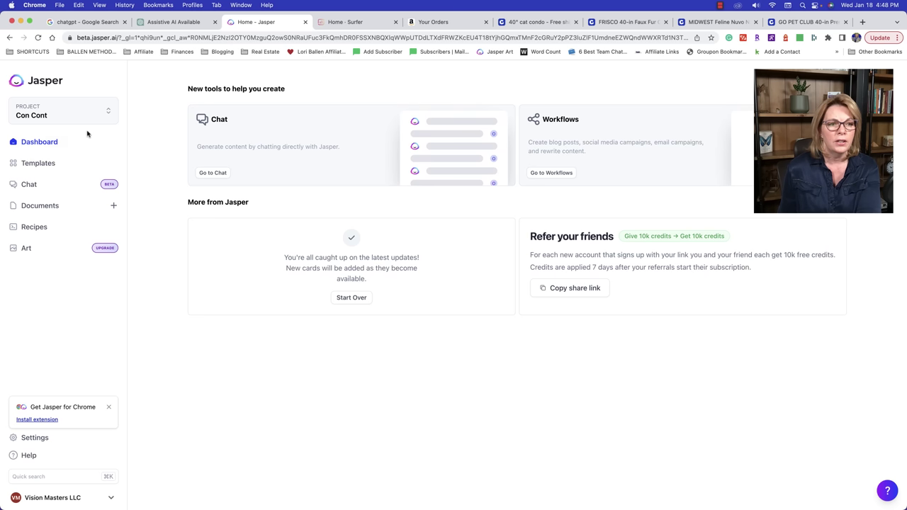
click(182, 24)
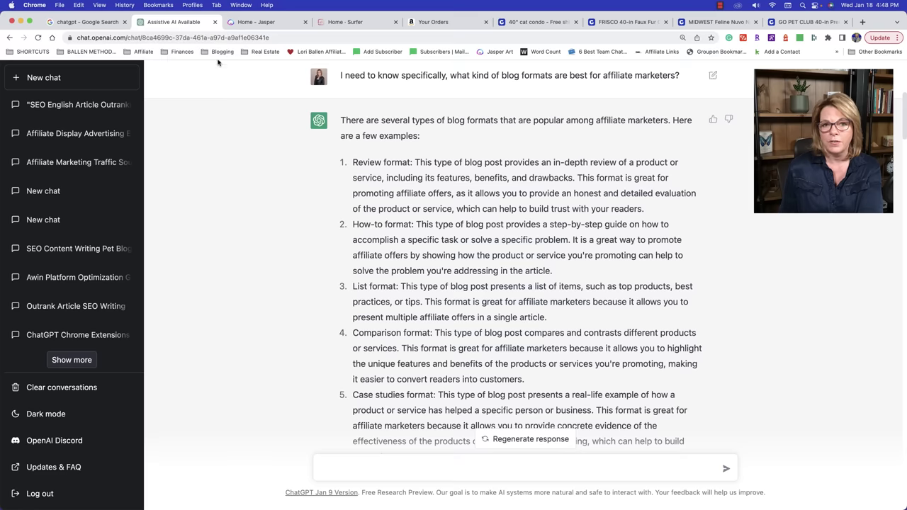
Review the conversation's blog format answers and the follow-up request for more formats
scroll(431, 230, down, 5)
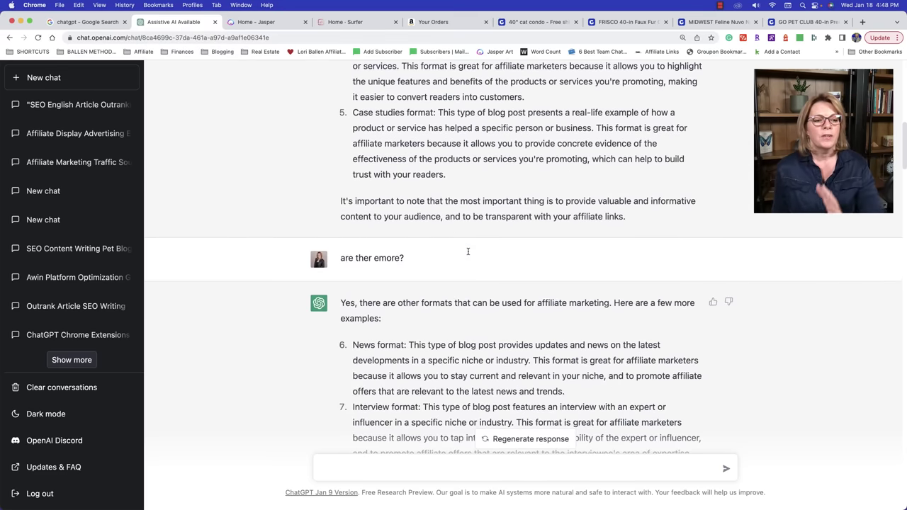
scroll(468, 251, up, 6)
scroll(470, 252, up, 3)
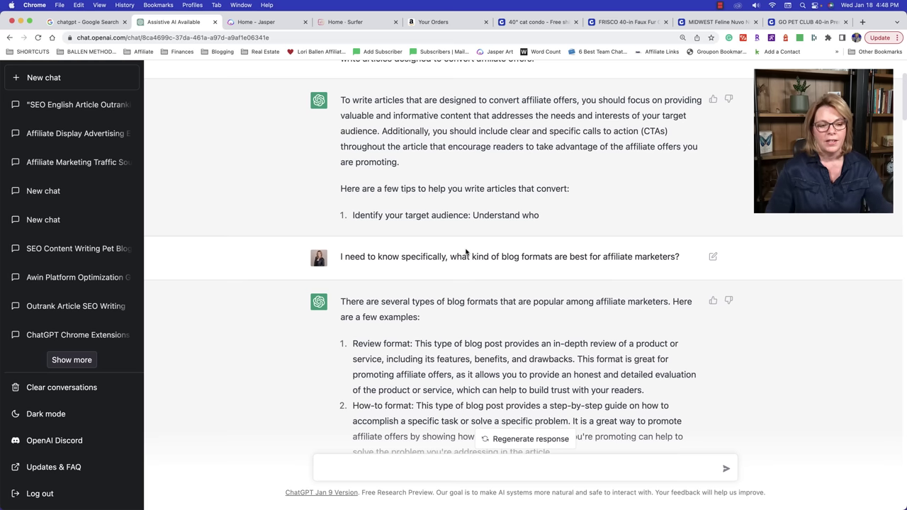
scroll(326, 206, down, 10)
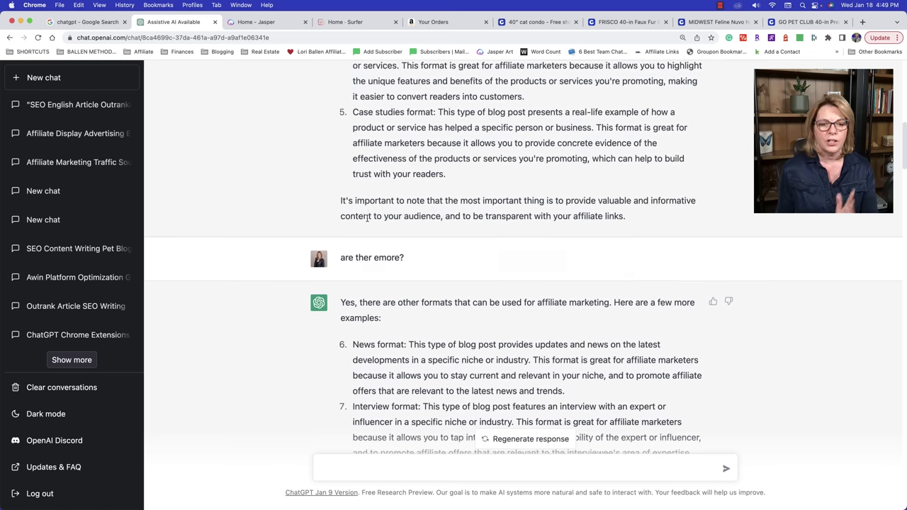
Start a new chat and browse the history, loading further older conversations
click(78, 81)
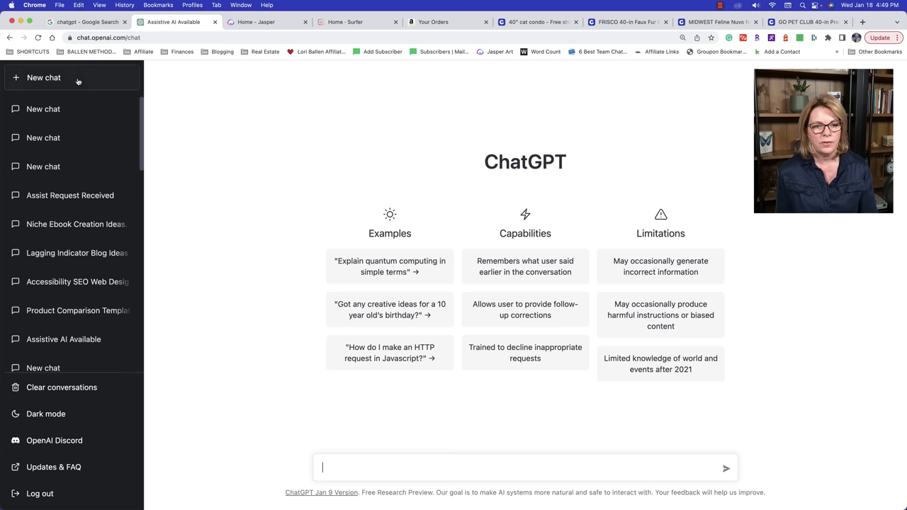
click(428, 471)
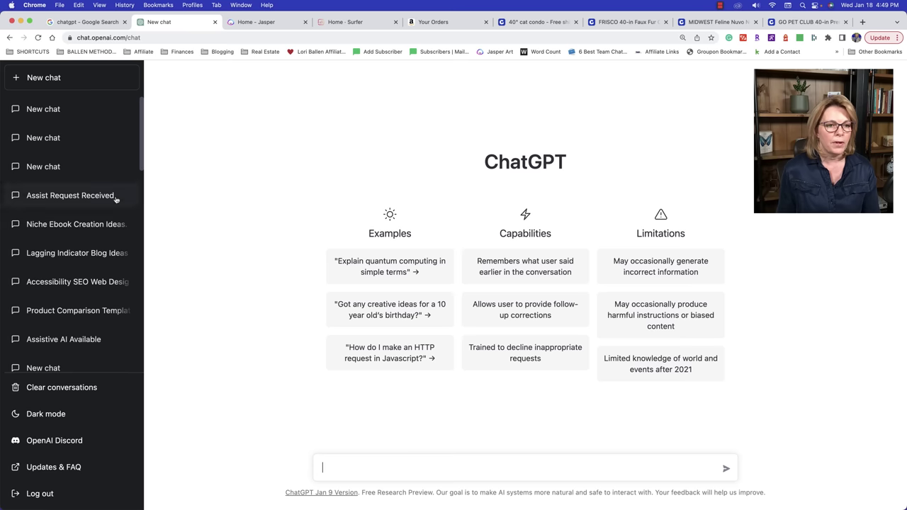
scroll(109, 267, down, 5)
scroll(99, 312, down, 5)
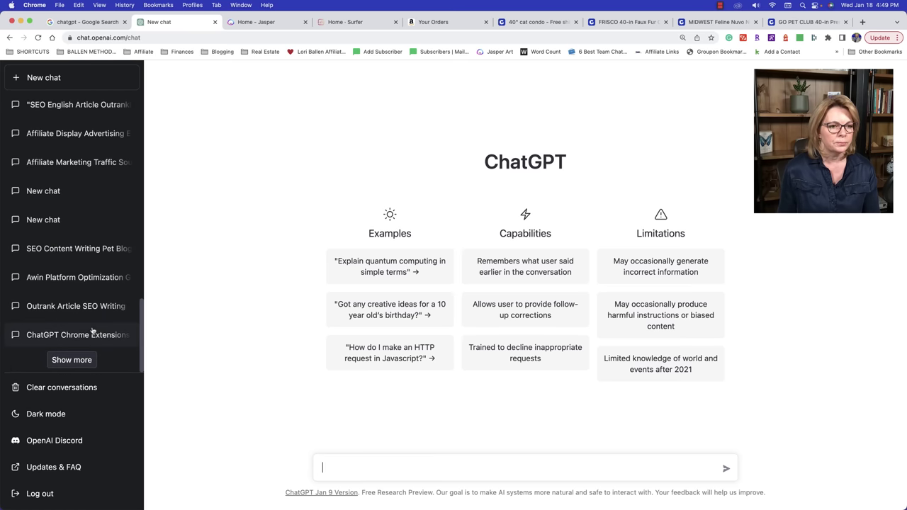
click(91, 354)
scroll(46, 97, up, 4)
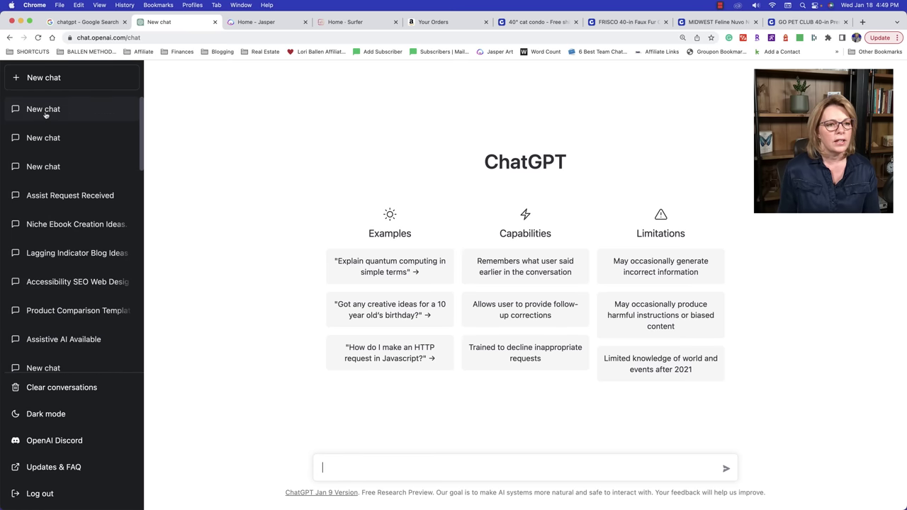
Open past untitled chats from the history, including the one about transcribing a video, to inspect them
click(50, 139)
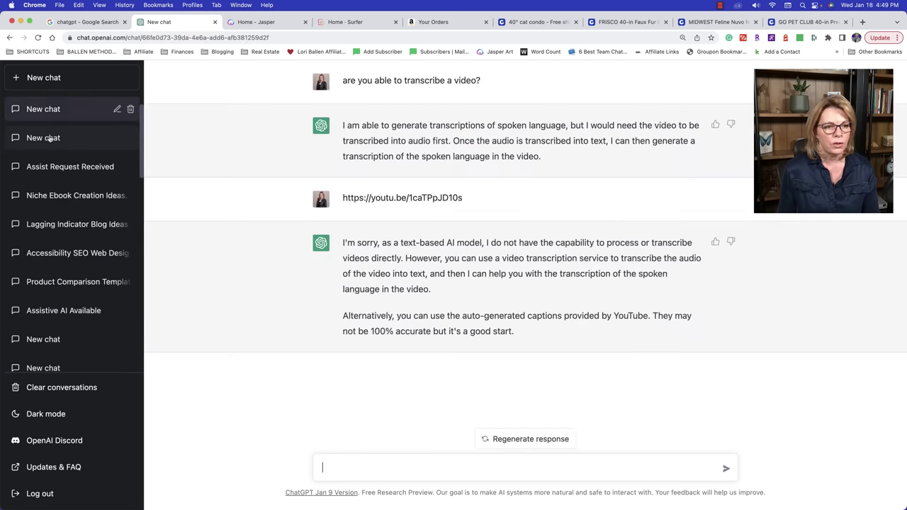
click(62, 168)
scroll(61, 142, down, 2)
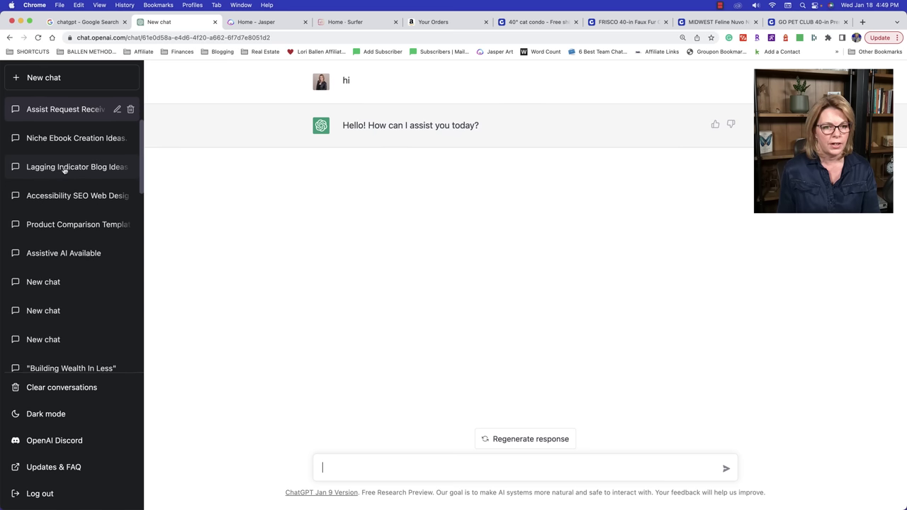
Start a new chat and send "give me a recipe for corn bread"
click(53, 77)
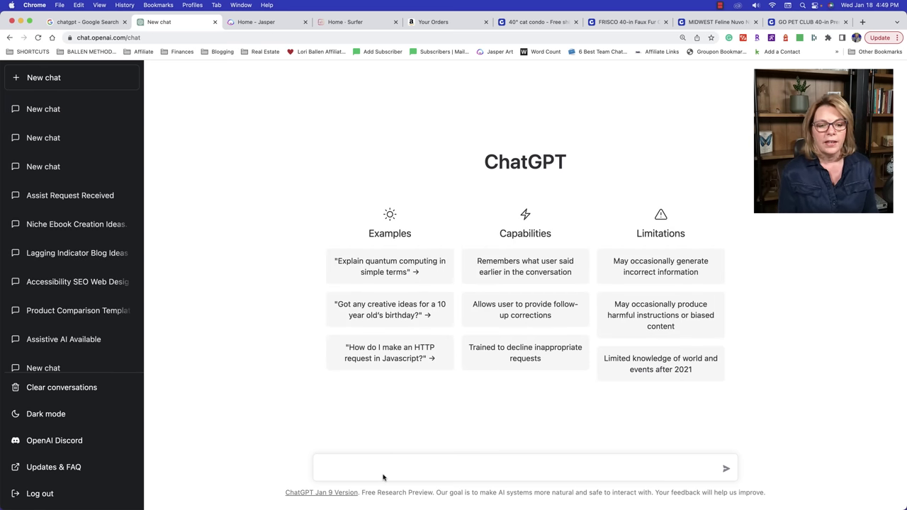
text(give me a recip)
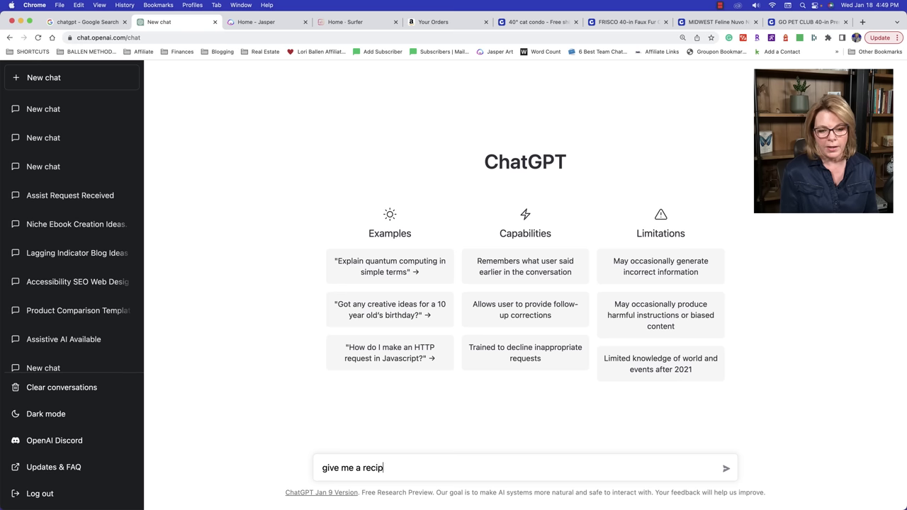
text(e for corn bread)
key(Return)
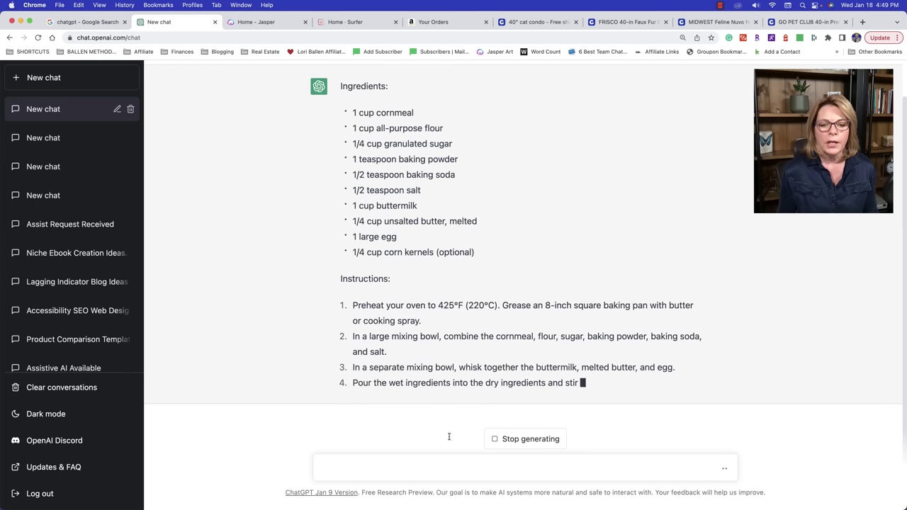
Stop the corn bread response midway and send "put it in a table"
click(536, 445)
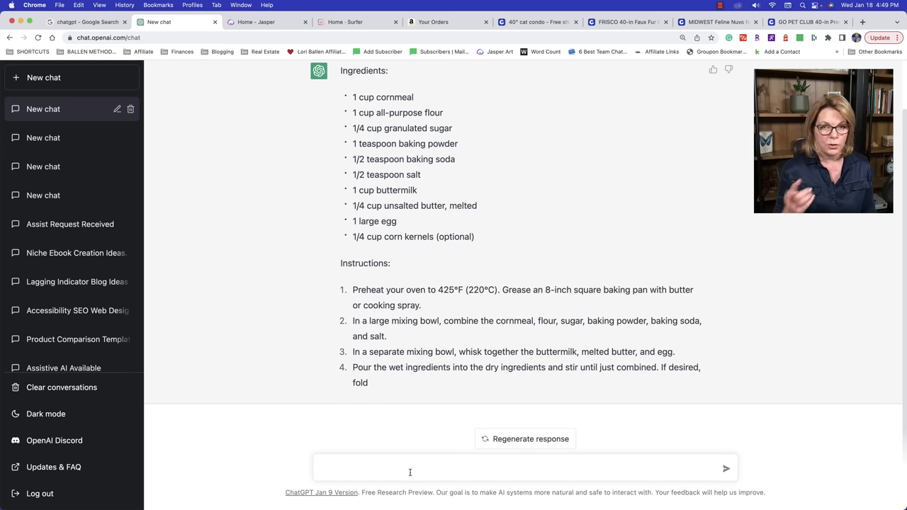
text(put it in a table)
key(Return)
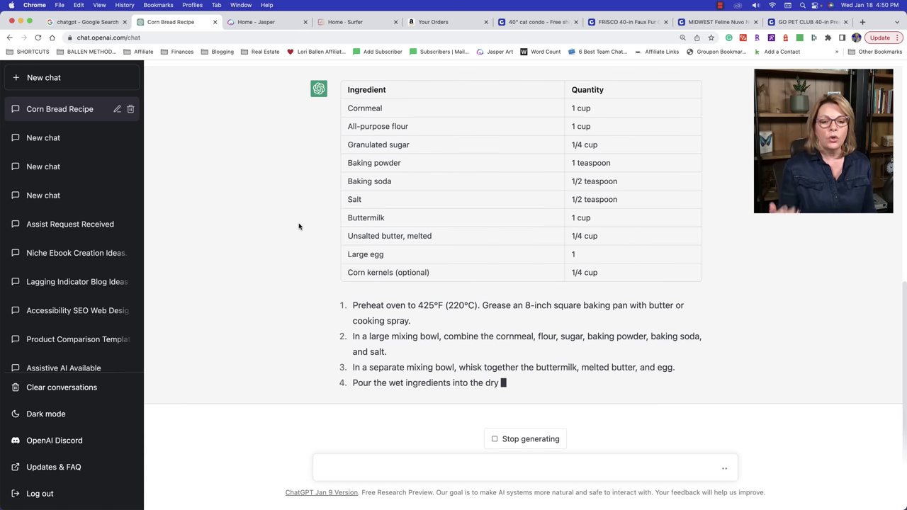
Try to get the ingredients to buy by sending "give a shopping list" and regenerating the response
click(465, 470)
text(give a shopping list)
key(Return)
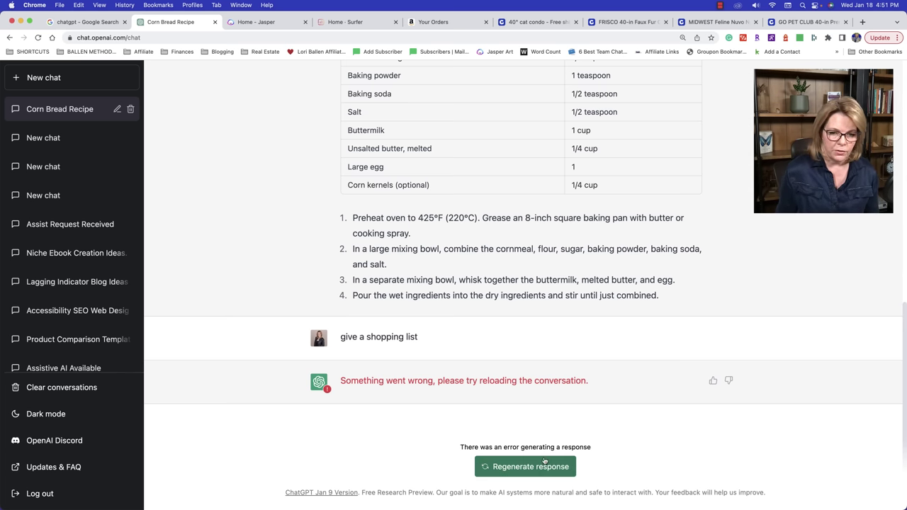
click(540, 474)
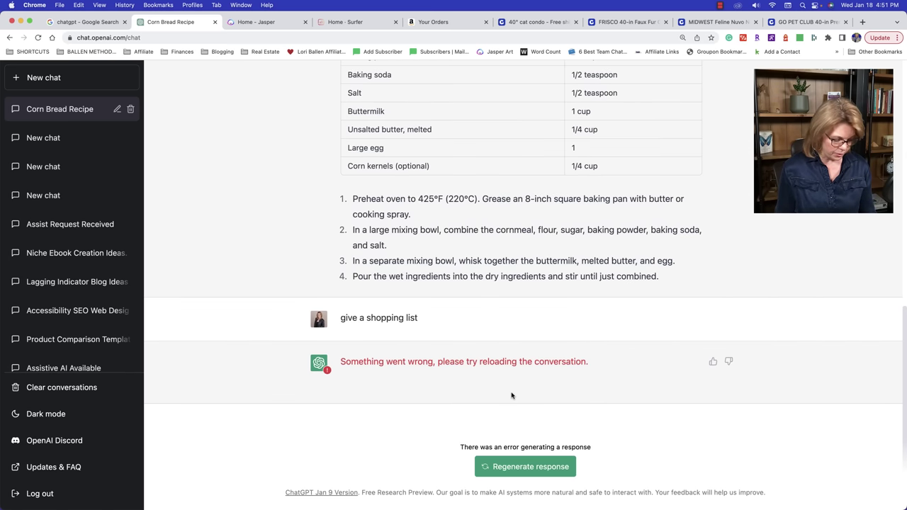
Reload the page and request the recipe in a fresh chat by sending "corn bread recipe"
key(super+r)
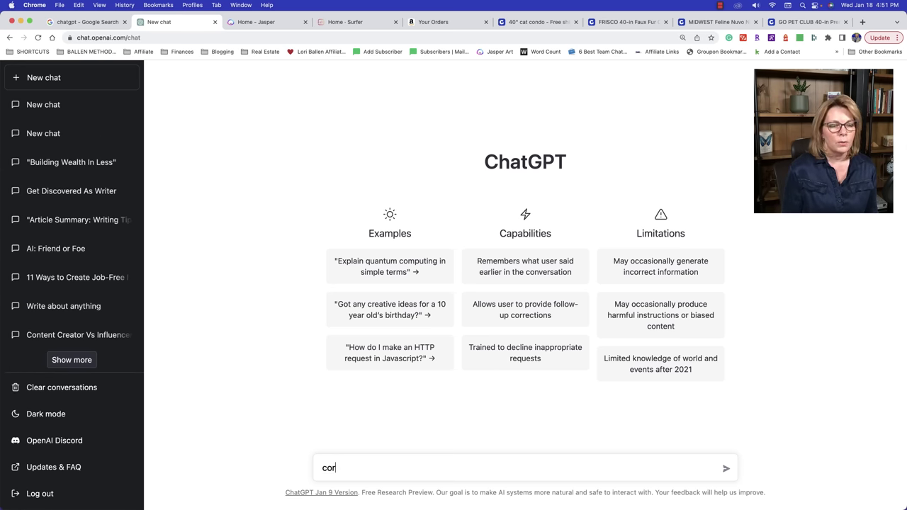
text(read recipe)
key(Return)
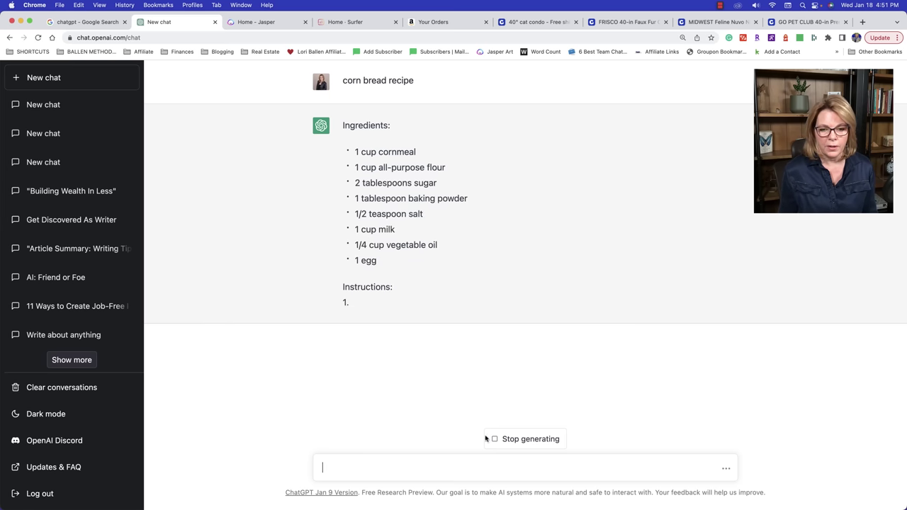
Stop the recipe response while it is generating and send "give me a shopping list"
click(533, 440)
text(give me a s)
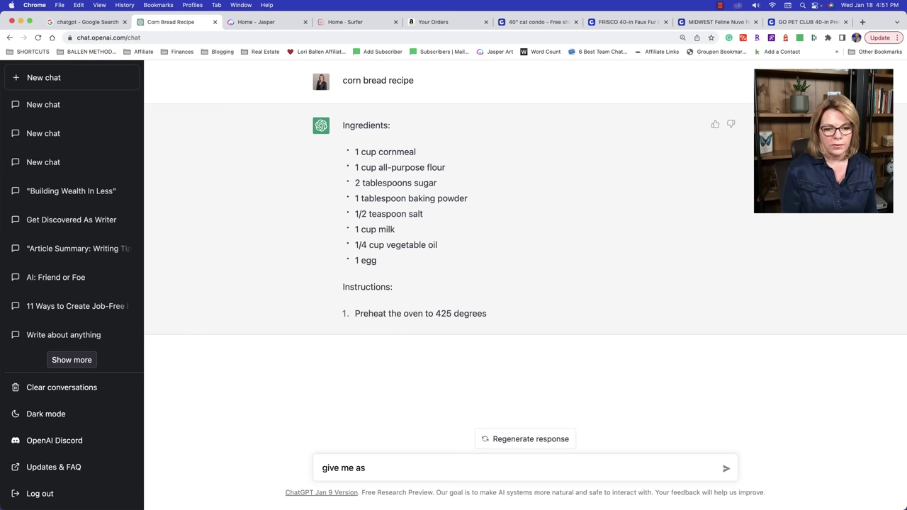
text(hopping list)
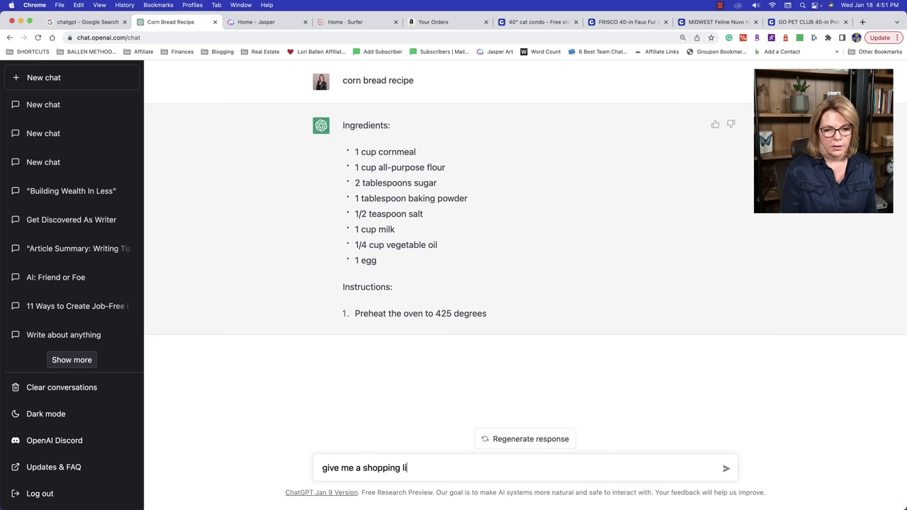
key(Return)
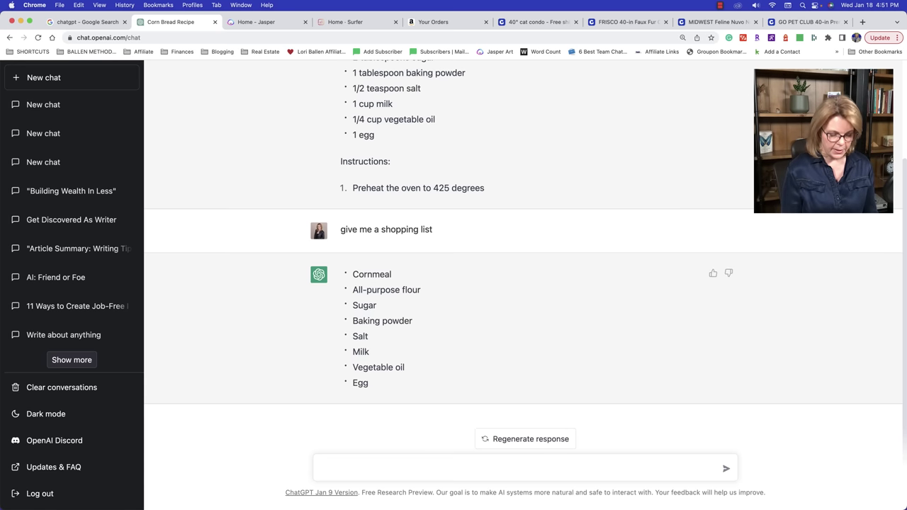
Ask for an improved shopping list by sending "can you make that better?"
text(can you ma)
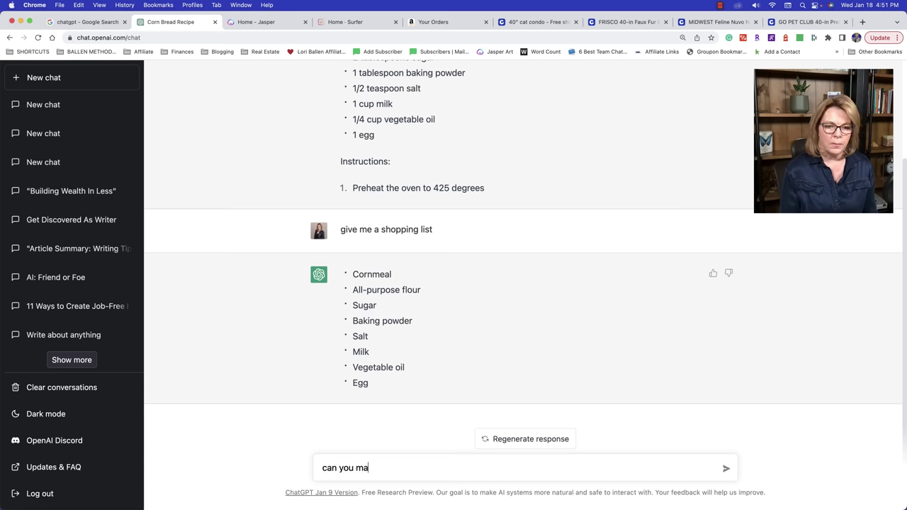
text(ke that better?)
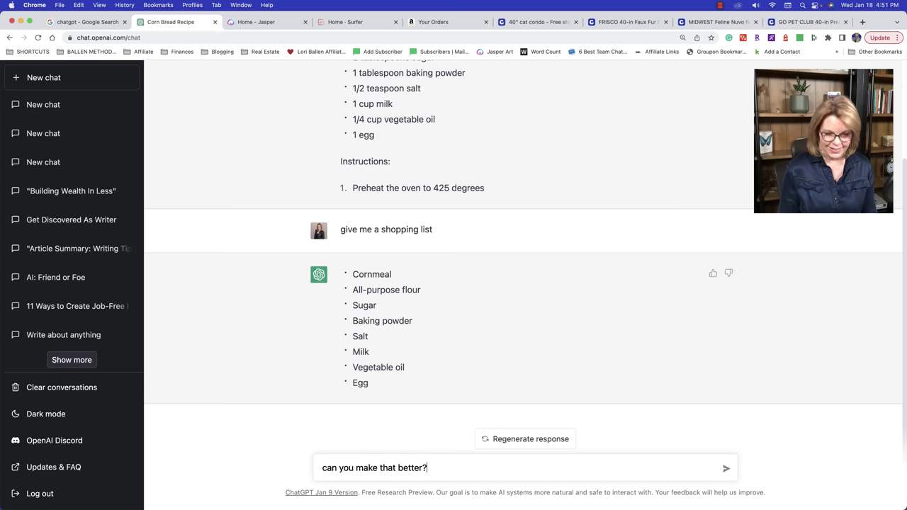
key(Return)
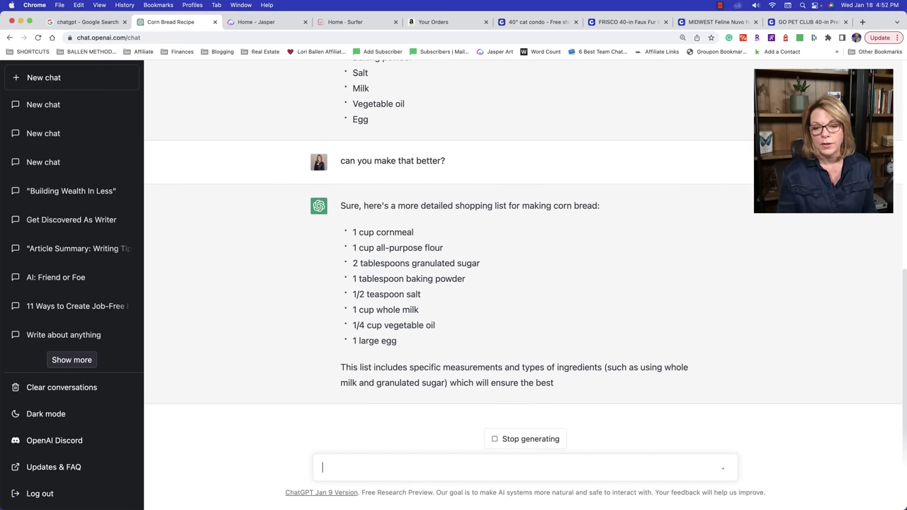
Ask about the preparation time by sending "how long will it take me to make this?"
text(how long will it take)
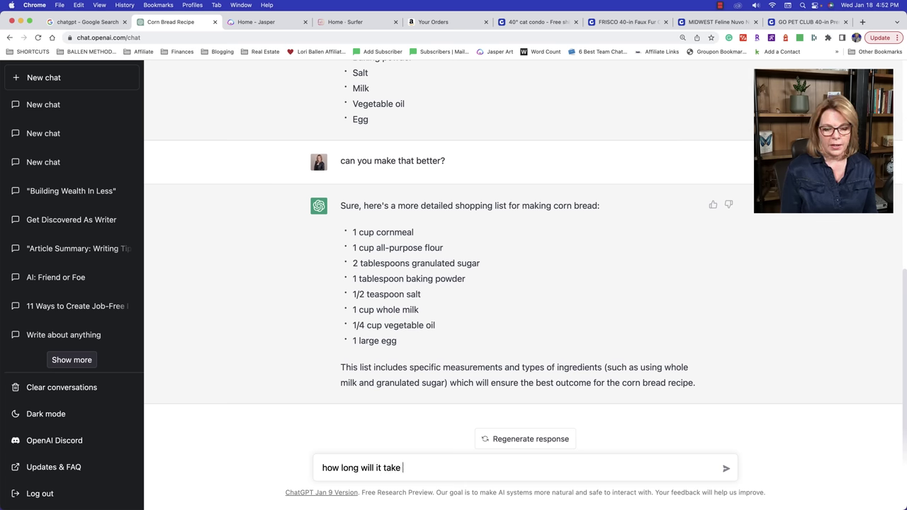
text( me to make this?)
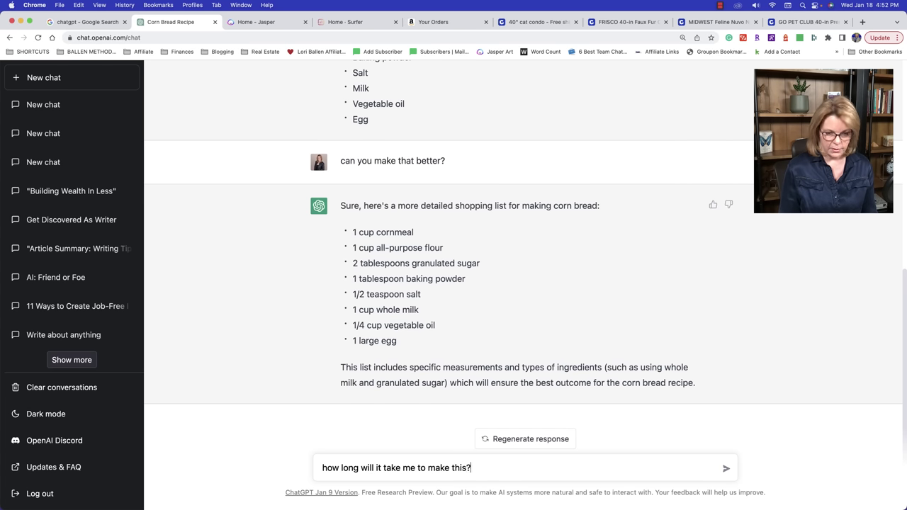
key(Return)
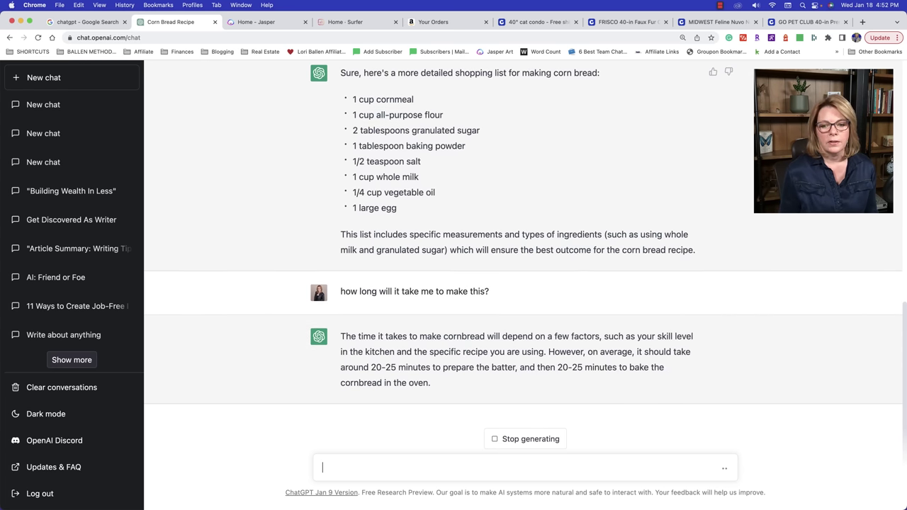
Stop the preparation time response midway and send "what if I don't have any eggs?"
click(524, 439)
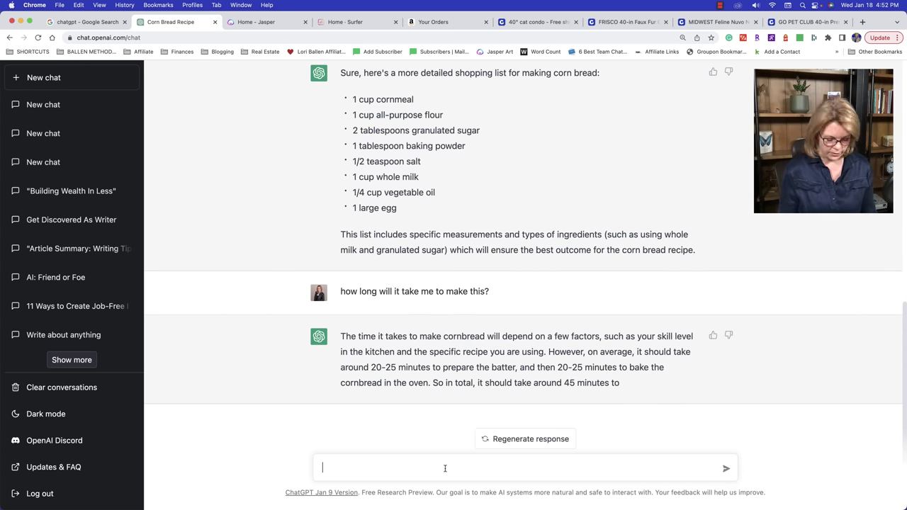
text(what if I don't have any eggs?)
key(Return)
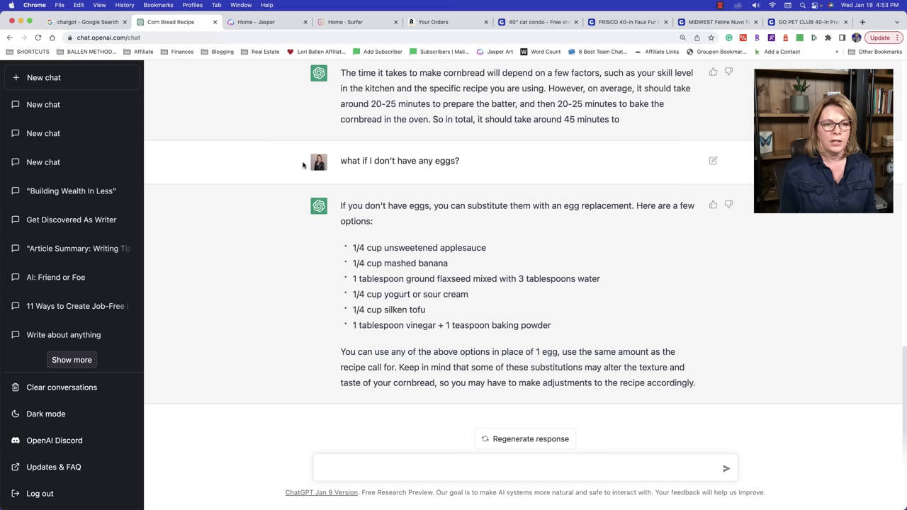
Start a new chat and send "I'm a blogger in the digital marketing niche. What blog topics are popular?"
click(48, 105)
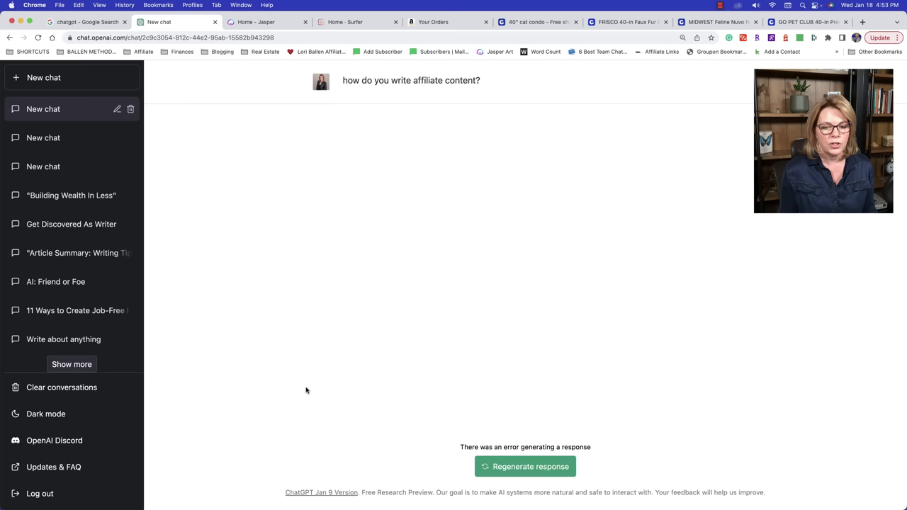
click(73, 79)
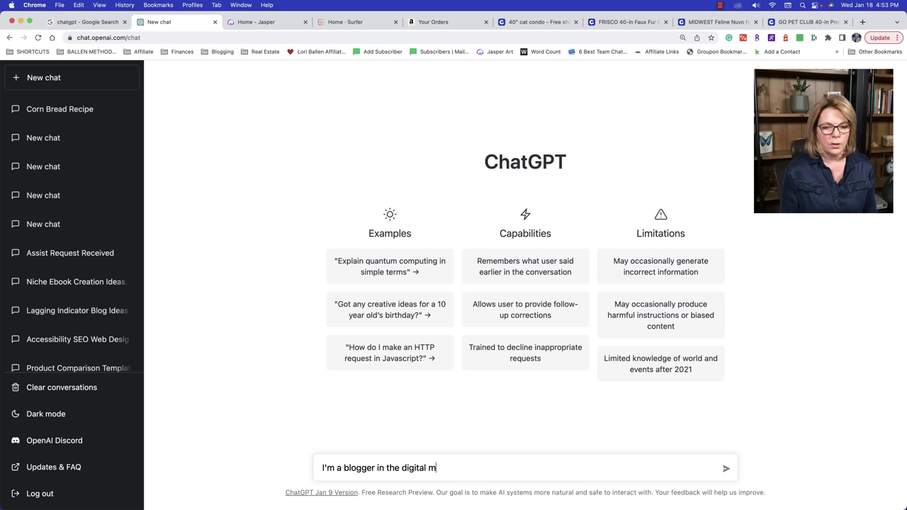
text(arketing niche. What blog topics are popular?)
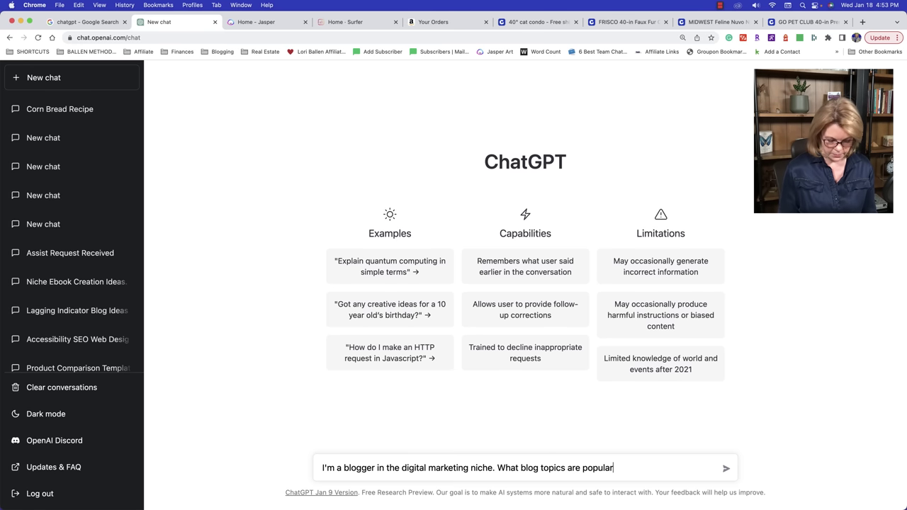
key(Return)
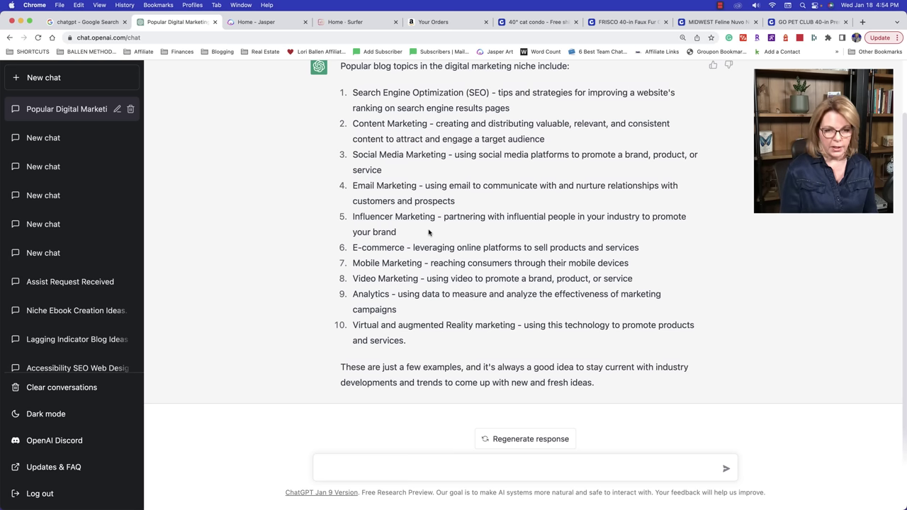
Send "What are some topics for influencer marketing?" and stop the response while it is generating
text(What are some )
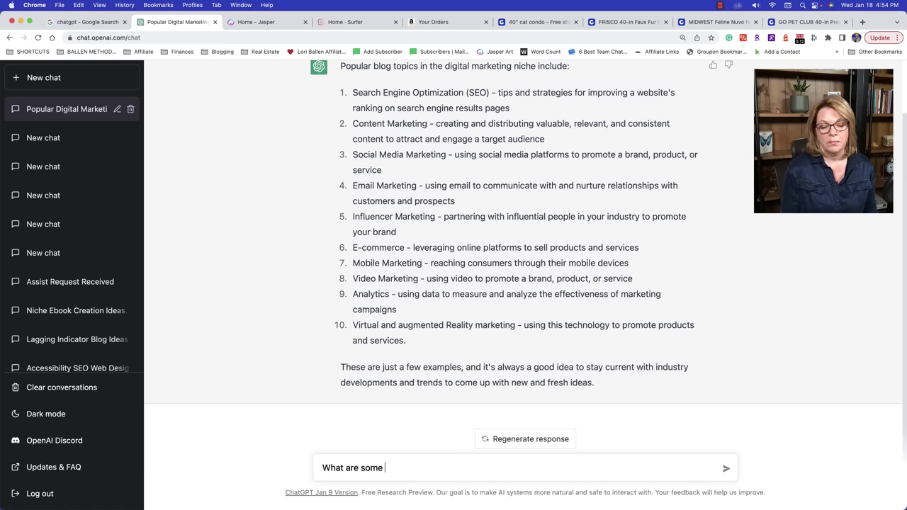
text(topics for influencer)
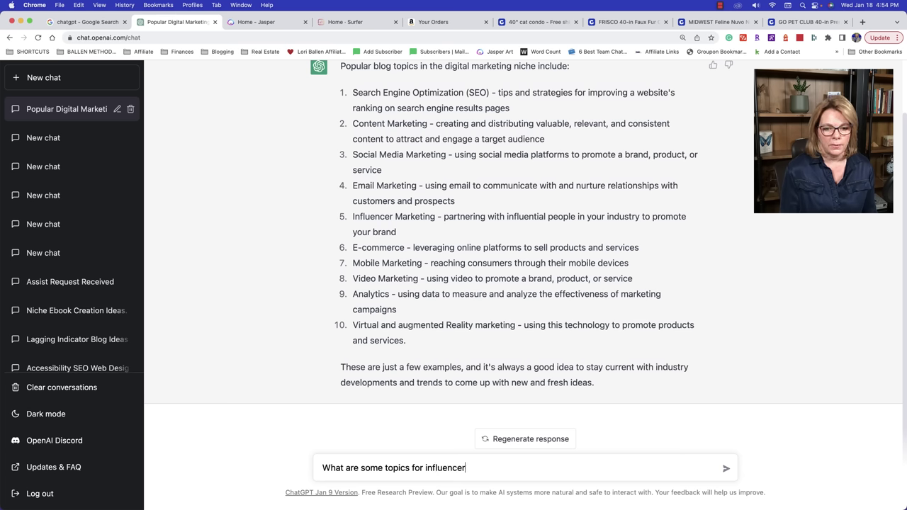
text( marketing?)
key(Return)
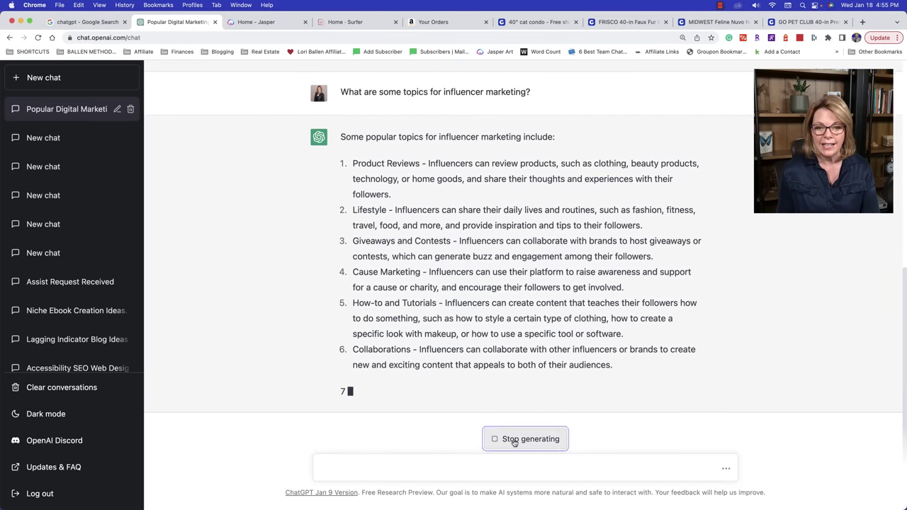
click(514, 439)
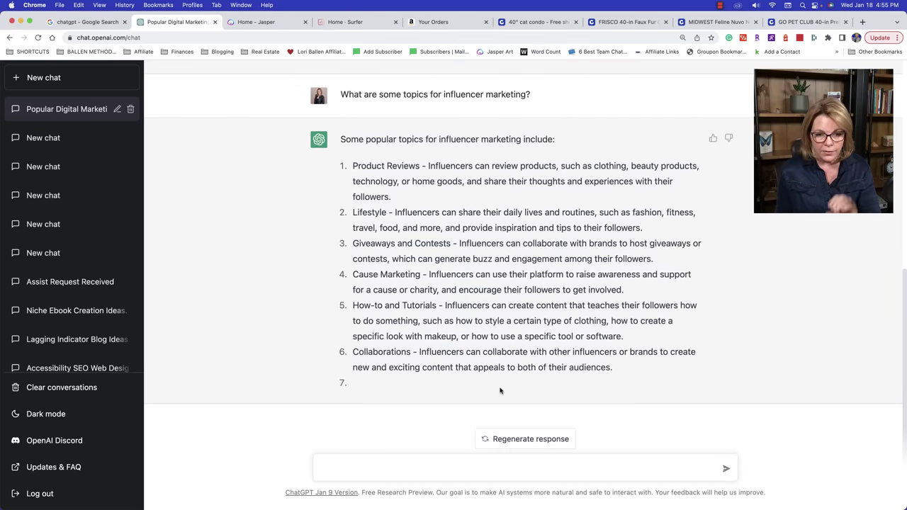
click(372, 471)
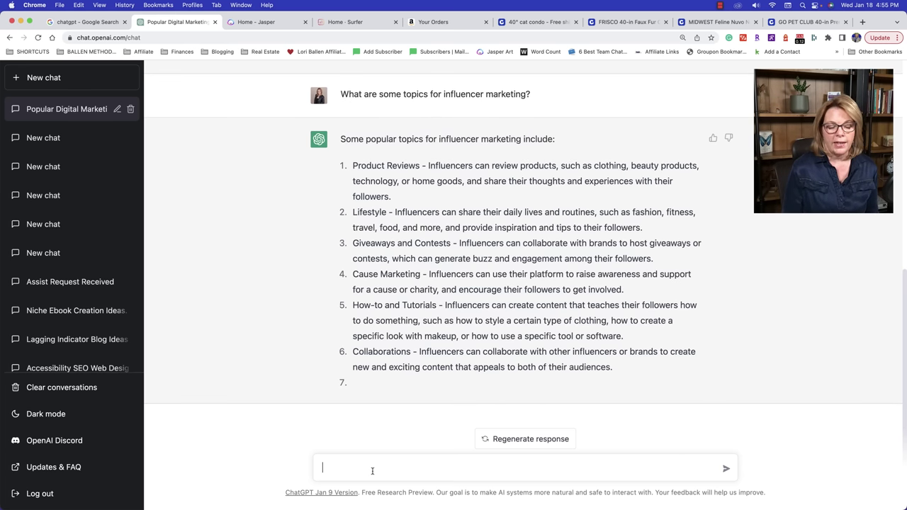
text(what kind)
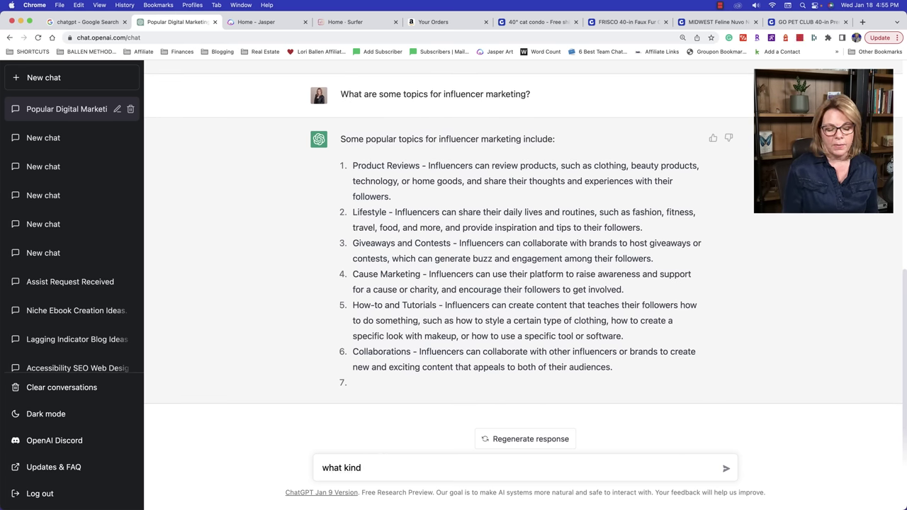
key(BackSpace)
key(BackSpace)
key(BackSpace)
key(BackSpace)
key(BackSpace)
key(BackSpace)
key(BackSpace)
key(BackSpace)
key(BackSpace)
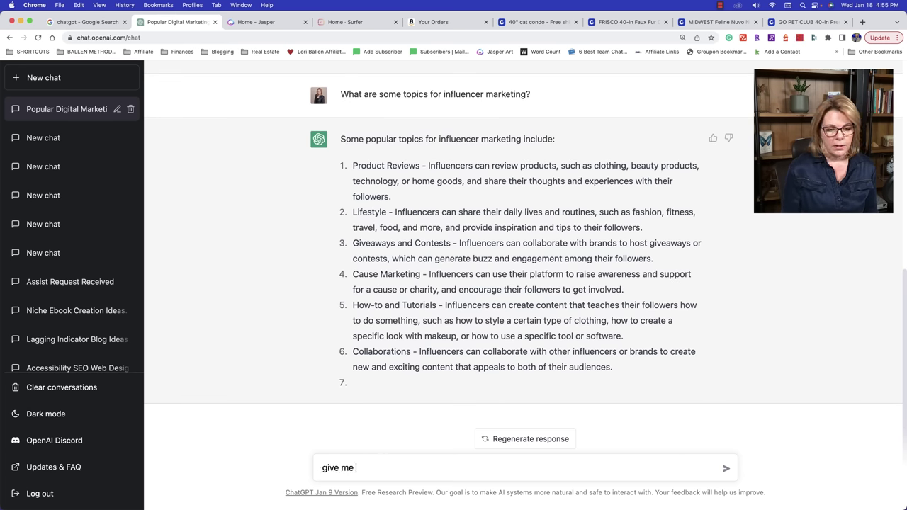
Request blog ideas by sending "give me some blog topic ideas for influencer marketing"
text(give me some blog topic ideas for influencer)
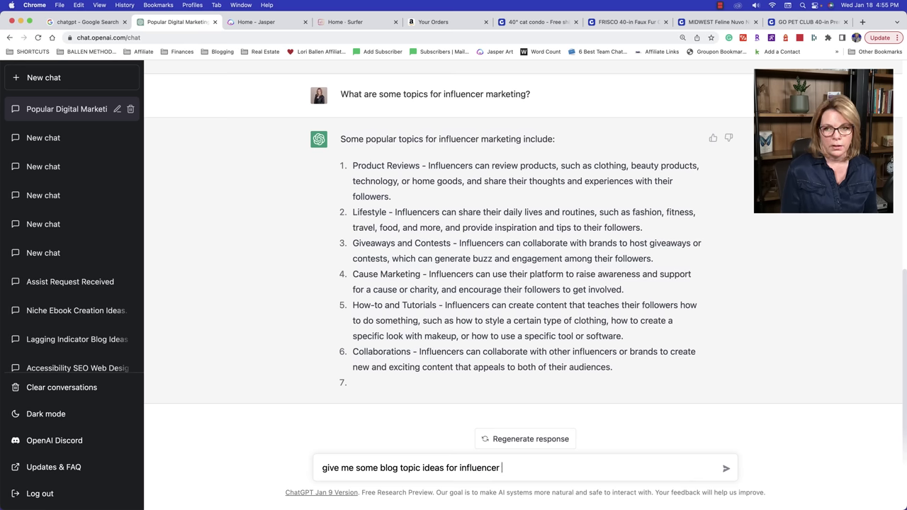
text(marketing)
key(Return)
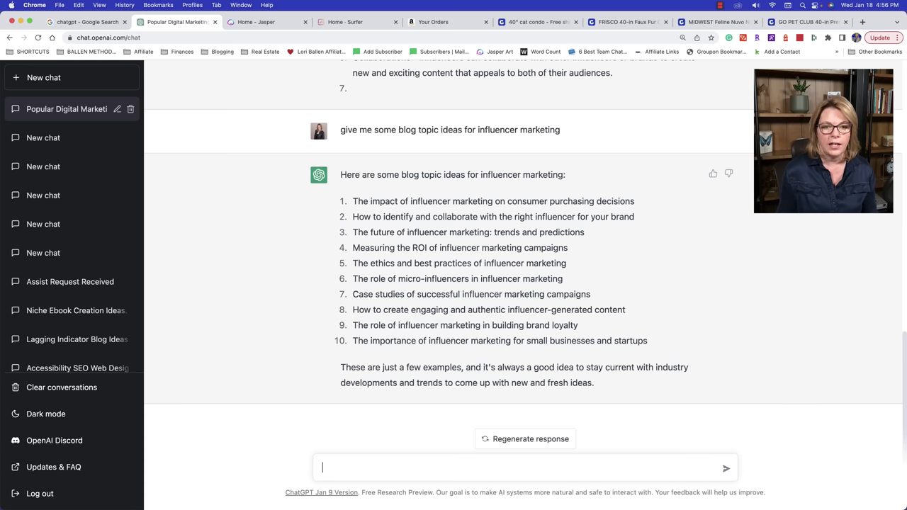
drag(352, 203, 644, 201)
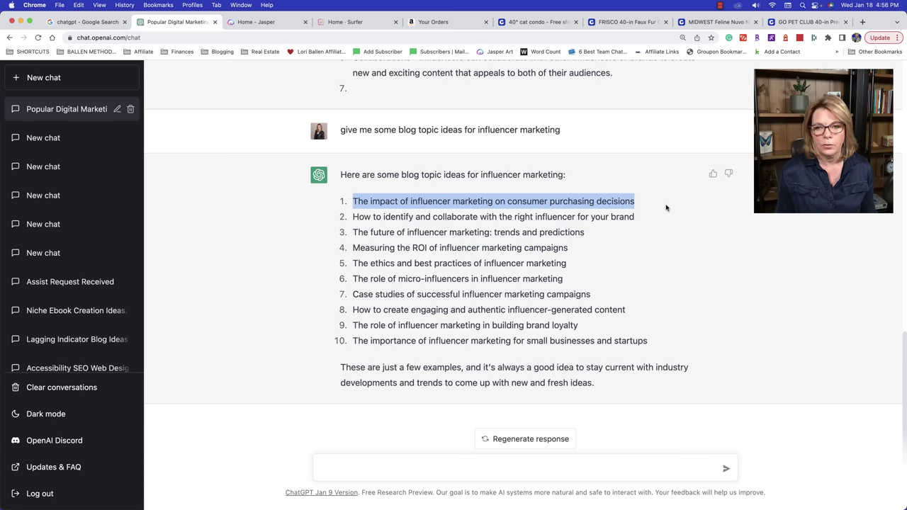
click(434, 468)
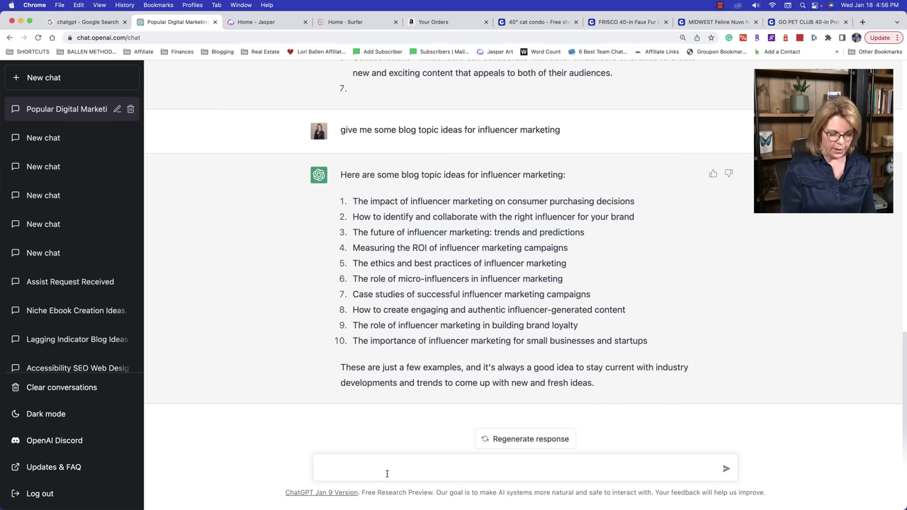
text(write an outline for:)
text(have experienced the way business should be done by all companies! Unique ways of capturing memories, A user friendly website, I received exactly what I ordered, affordable, excellent customer service! I have only used Collage for three orders and on the third there was a mistake made and not caught until after it was shipped they helped me make it right and then some! I am a customer for life, and would recommend their services to anyone! Please don't ever change!)
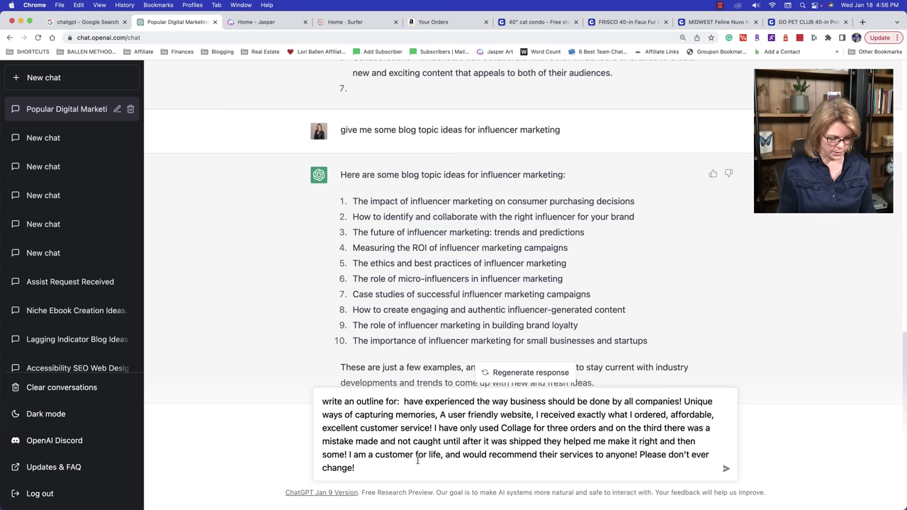
key(Return)
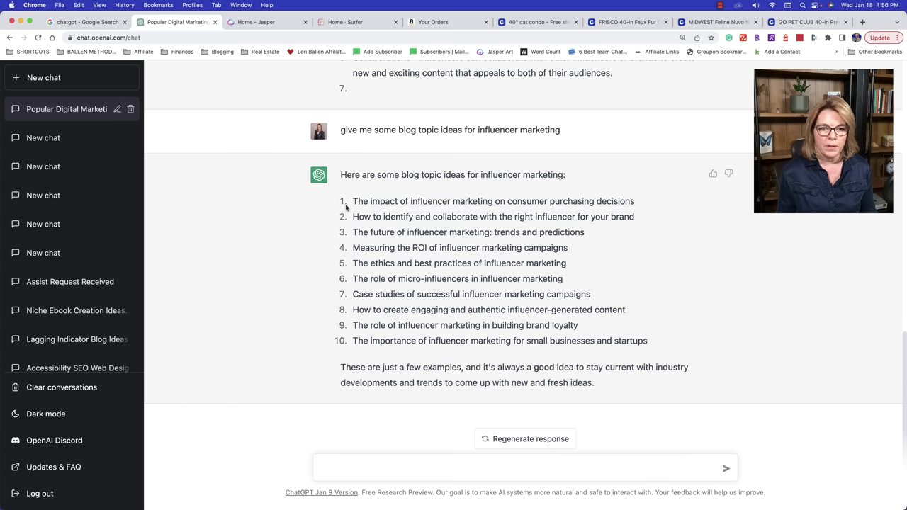
Copy the first blog topic idea and send "write an outline for: The impact of influencer marketing on consumer purchasing decisions"
drag(351, 202, 637, 204)
key(super+c)
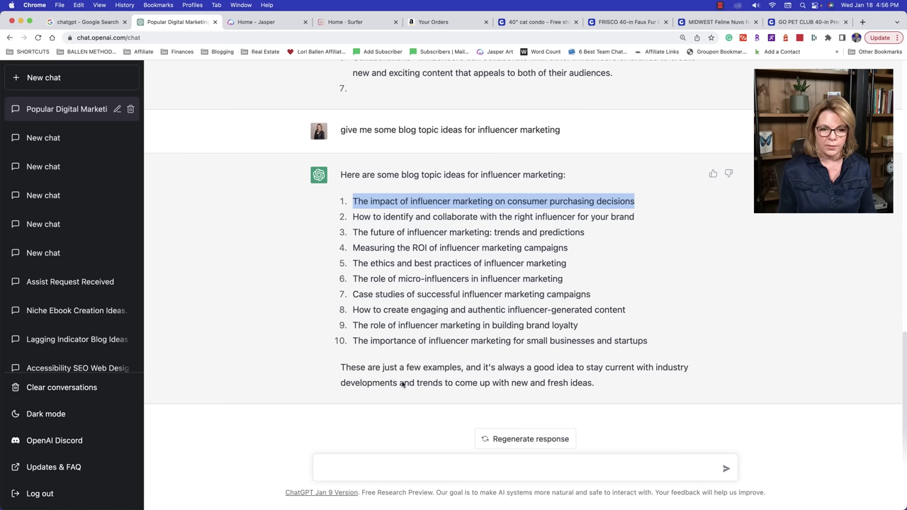
click(375, 470)
text(write an outl)
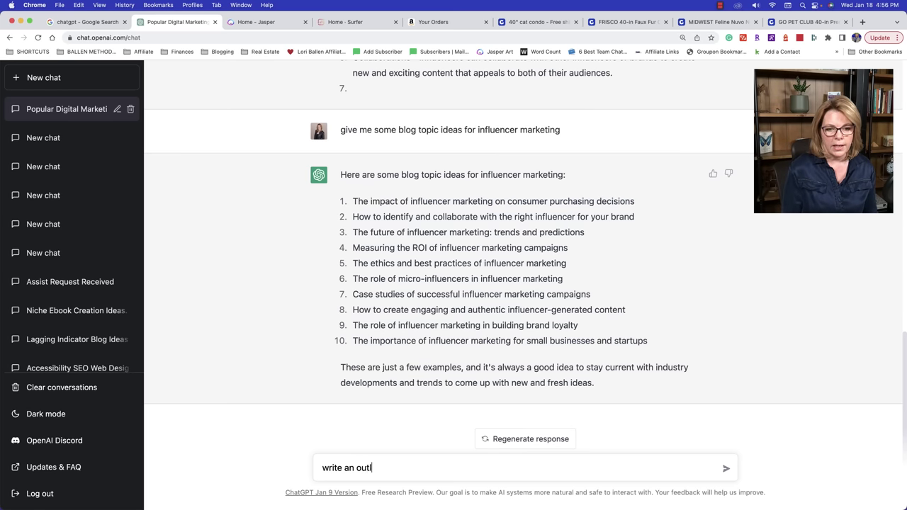
text(ie)
key(BackSpace)
text(ne for:)
key(super+v)
key(Return)
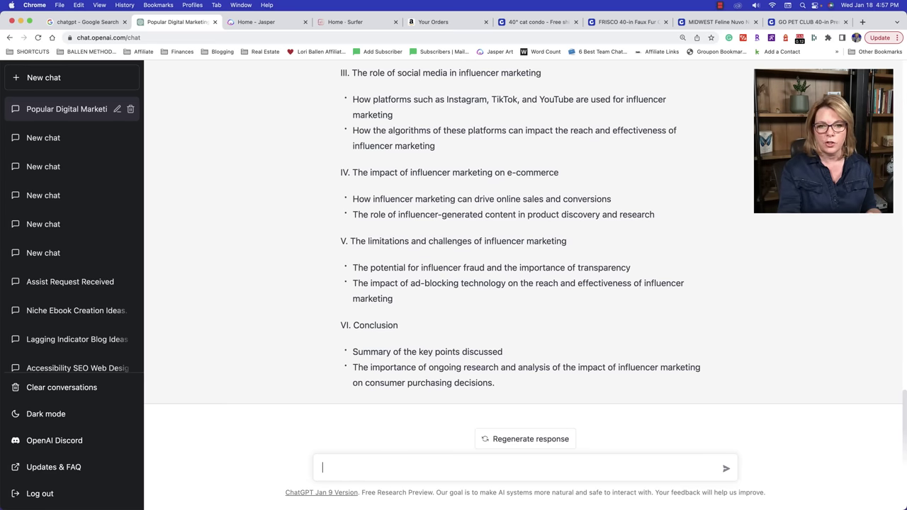
Review the generated outline and request the full post by sending "great. write the blog"
scroll(342, 382, up, 5)
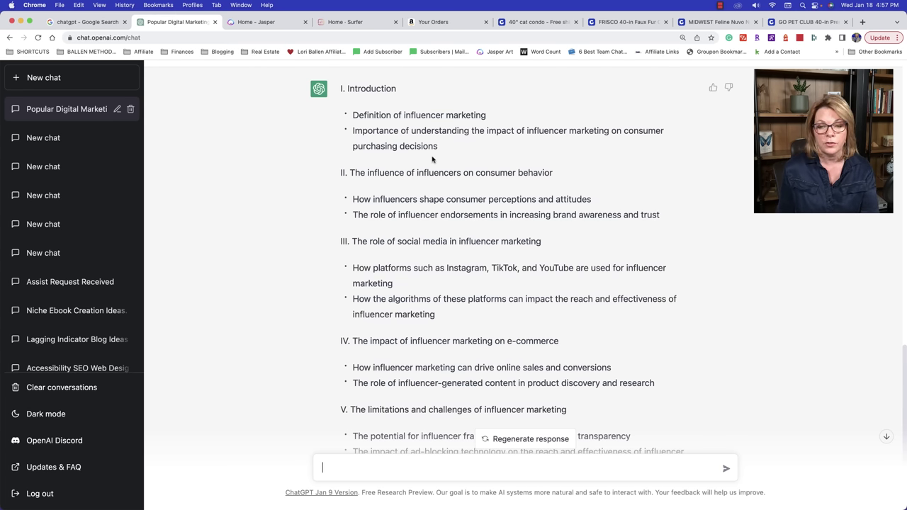
scroll(469, 163, down, 1)
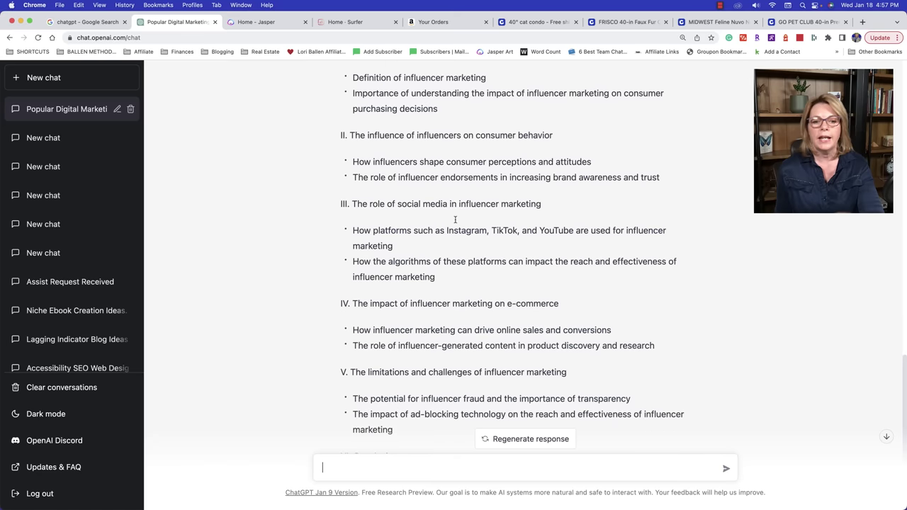
scroll(447, 245, down, 1)
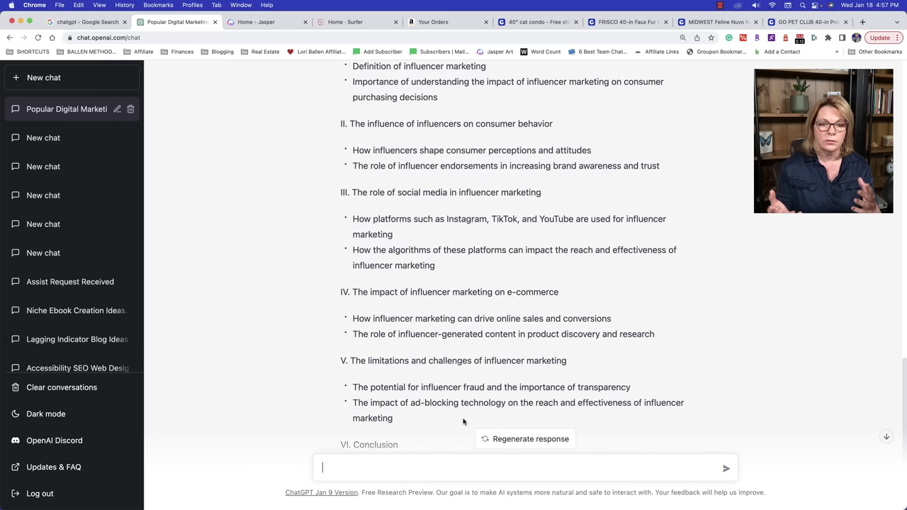
text(great)
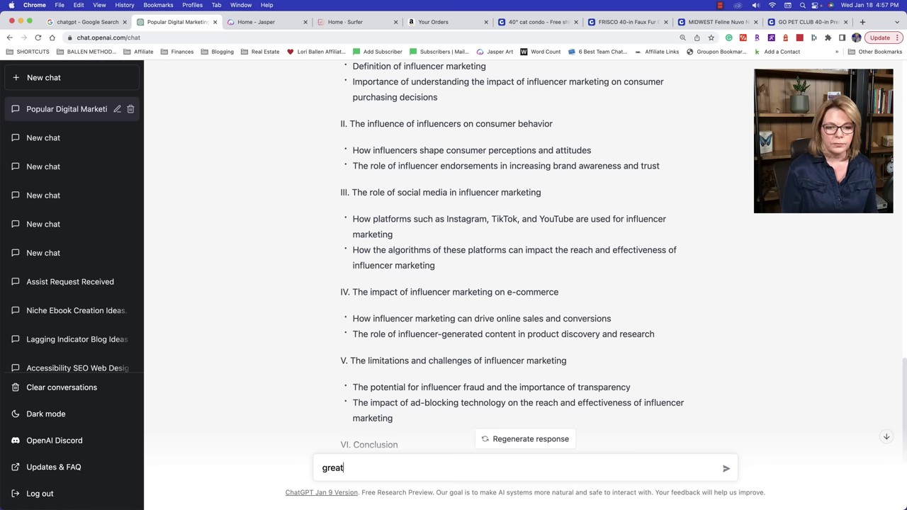
text(. write the bl)
key(Return)
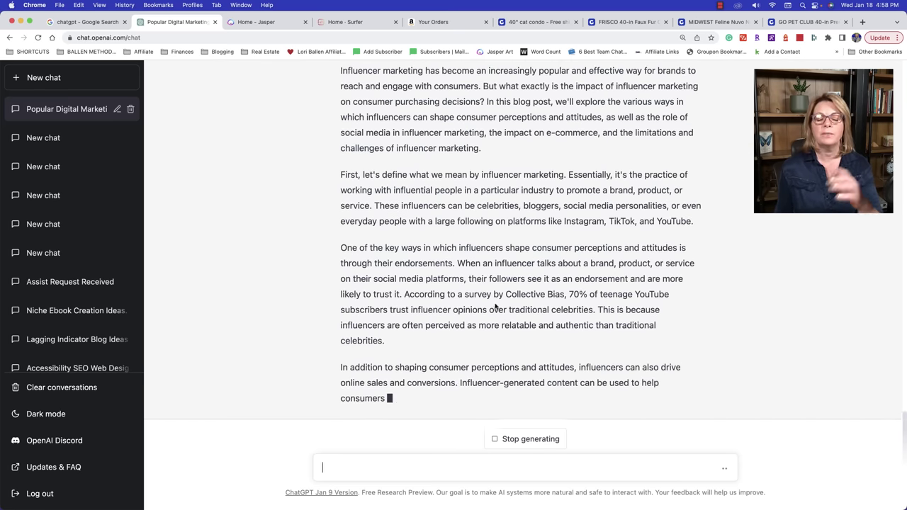
Stop the blog post response midway and go back to the outline it is based on
click(535, 441)
scroll(436, 408, up, 20)
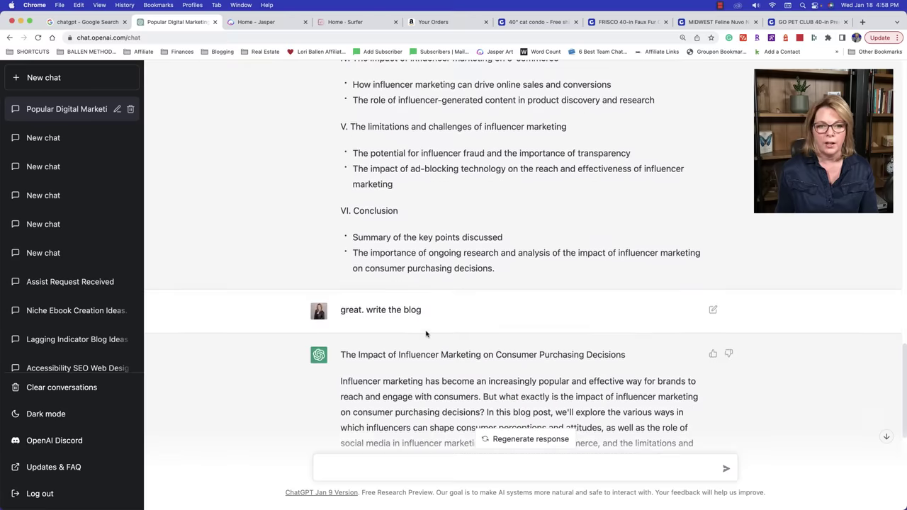
scroll(425, 265, down, 2)
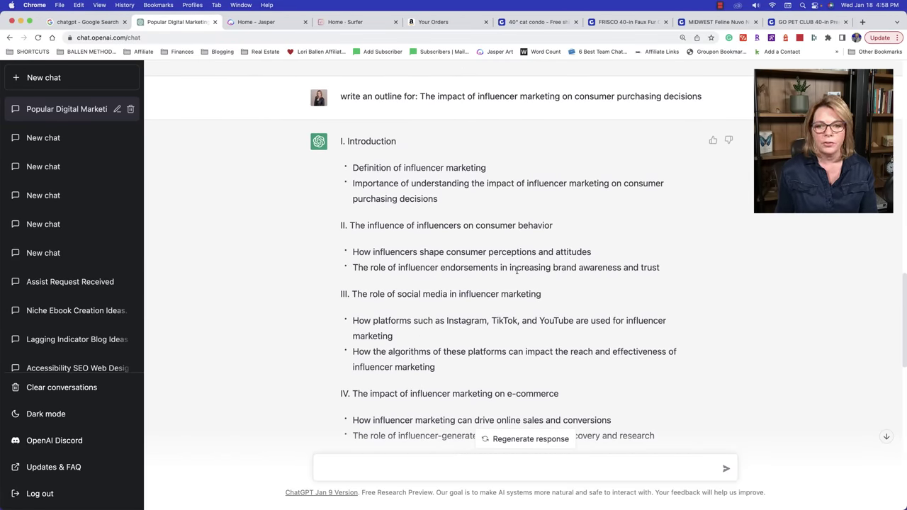
Compare the partially written blog post with its outline and highlight the outline point "Definition of influencer marketing"
scroll(517, 273, down, 8)
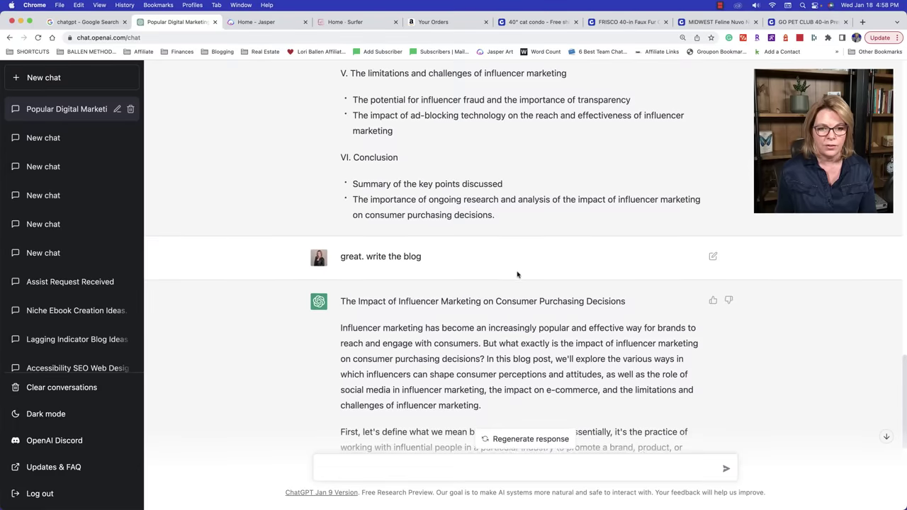
scroll(517, 275, down, 4)
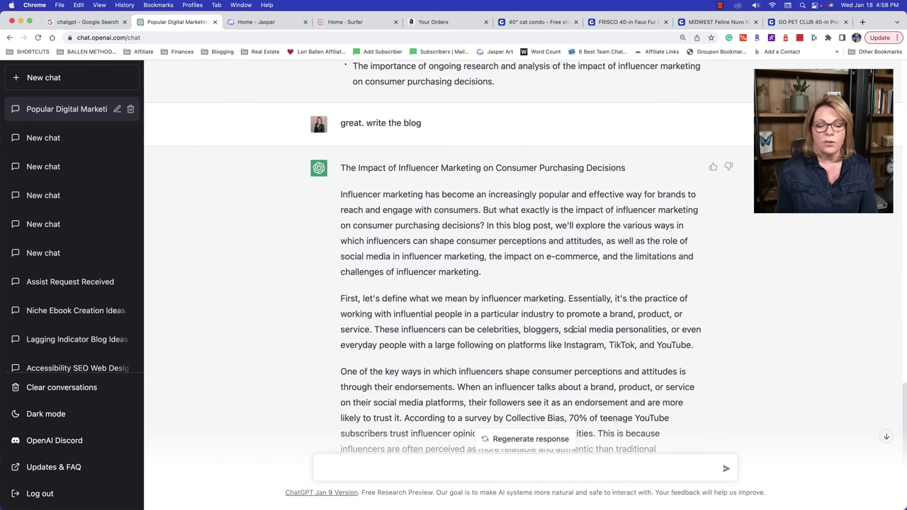
scroll(572, 328, down, 2)
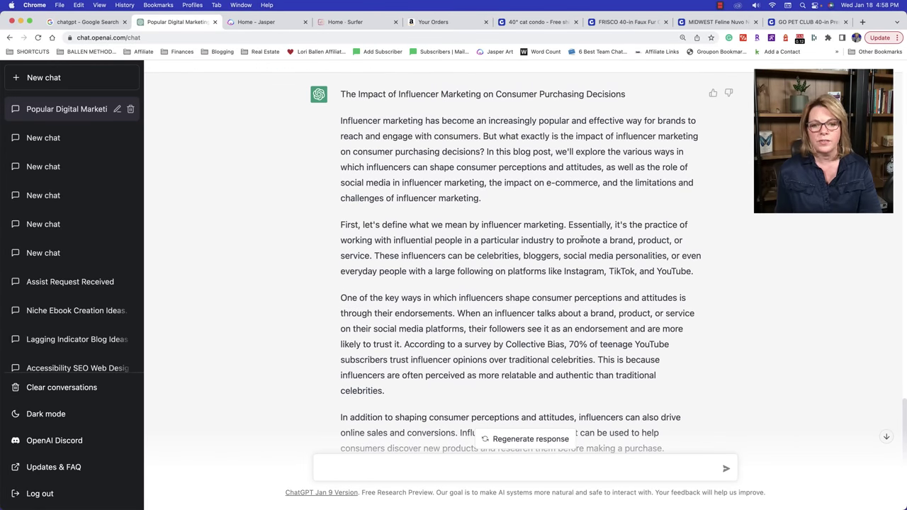
scroll(563, 244, down, 3)
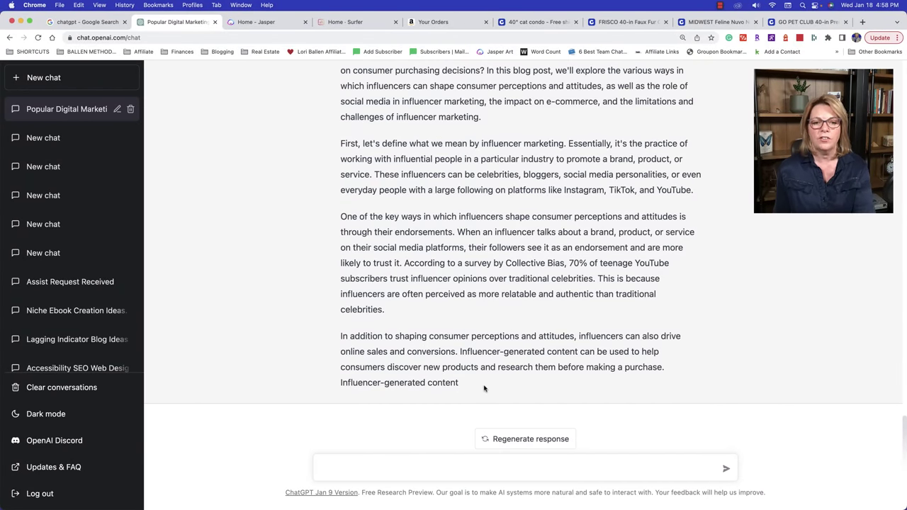
scroll(471, 355, up, 5)
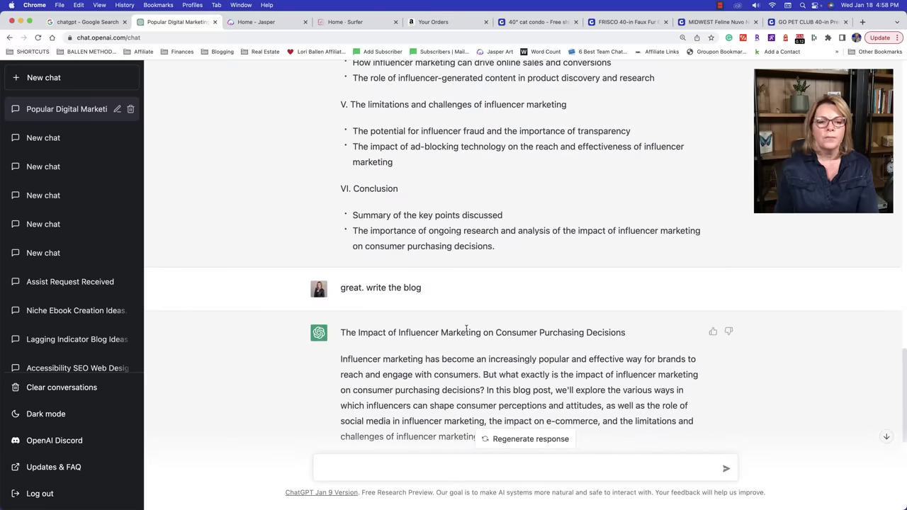
scroll(467, 328, up, 3)
scroll(468, 330, up, 2)
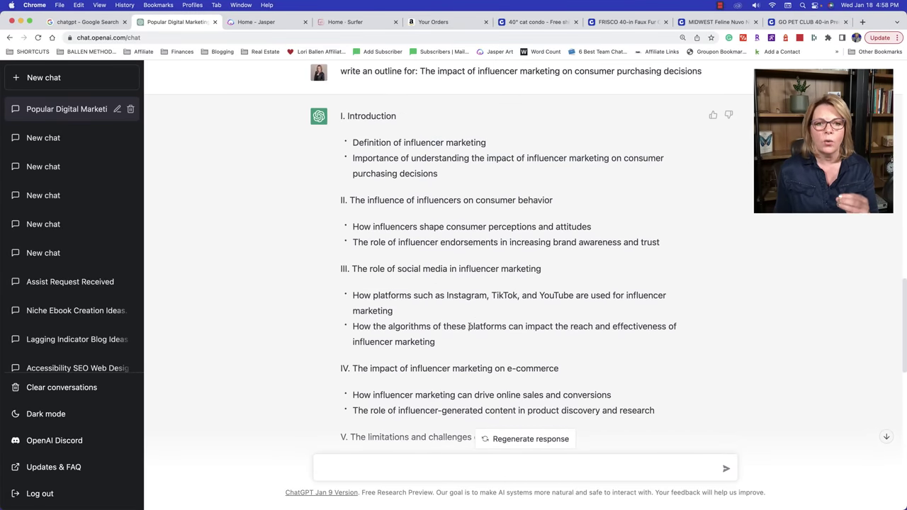
scroll(469, 328, down, 5)
scroll(469, 328, up, 7)
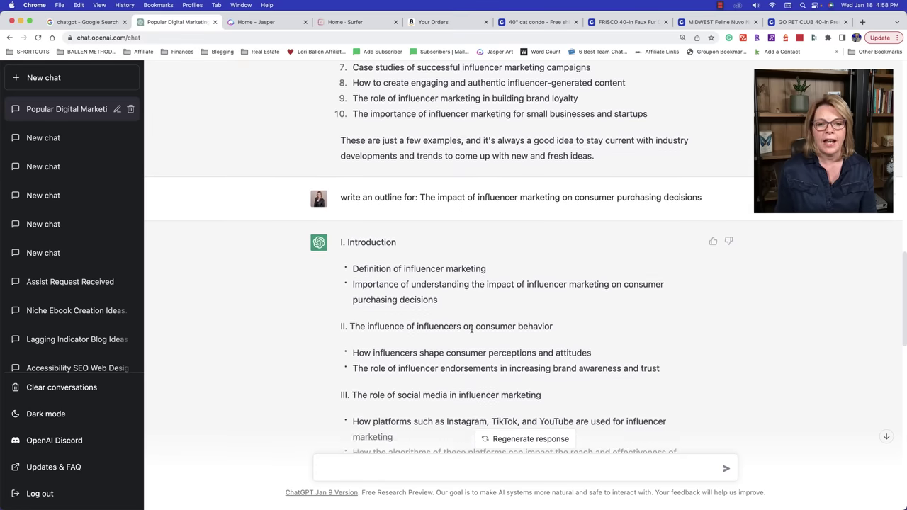
scroll(471, 330, down, 2)
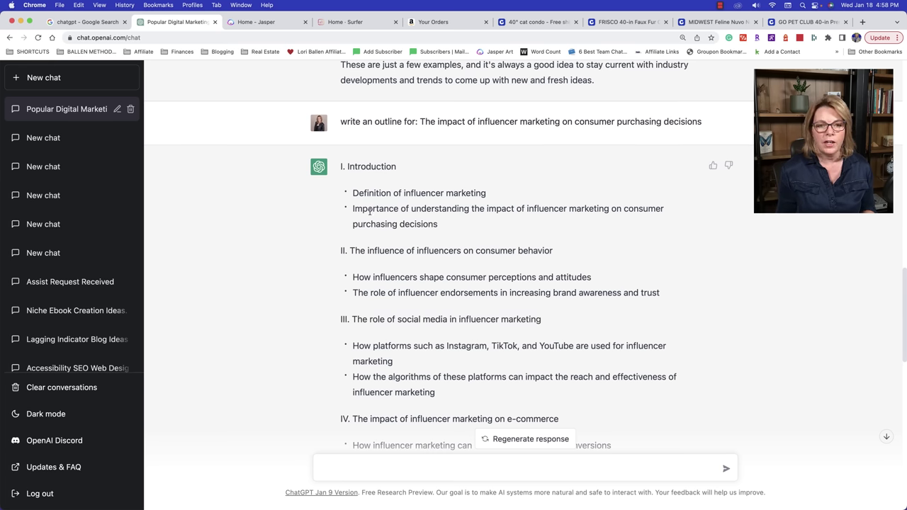
drag(352, 194, 503, 197)
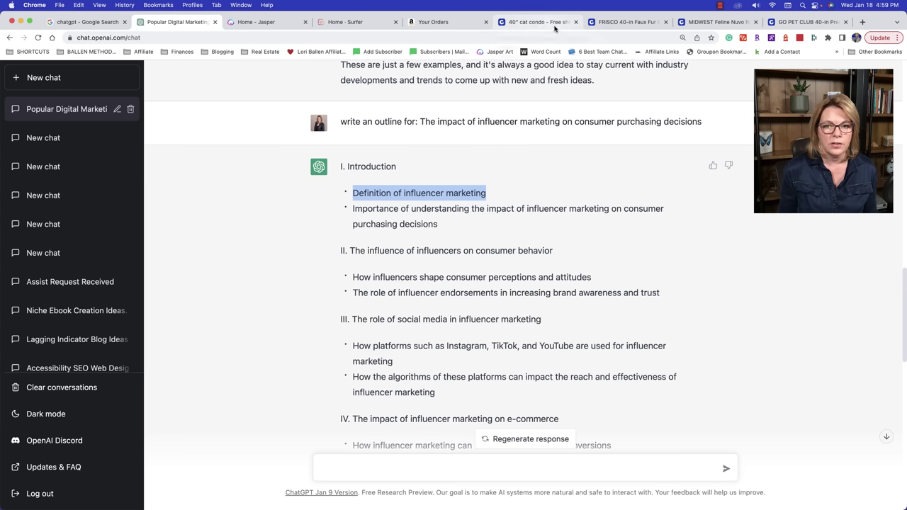
Close the four cat condo product pages and open a blank browser tab
click(576, 22)
click(575, 22)
click(575, 22)
click(575, 22)
click(581, 22)
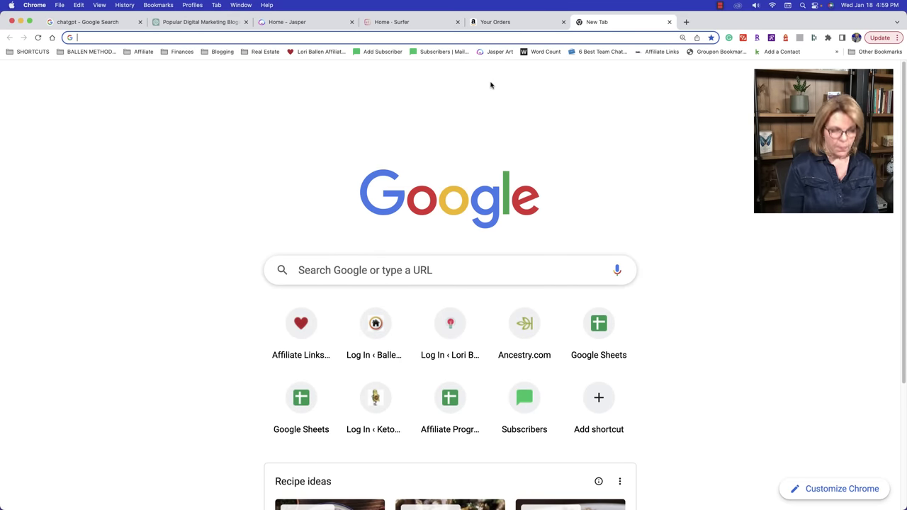
Search Google for "what is influencer marketing", place the results beside the ChatGPT tab and review the "People also ask" questions
text(what is influencer marketing)
key(Return)
drag(609, 22, 305, 22)
scroll(358, 277, down, 1)
scroll(357, 284, down, 5)
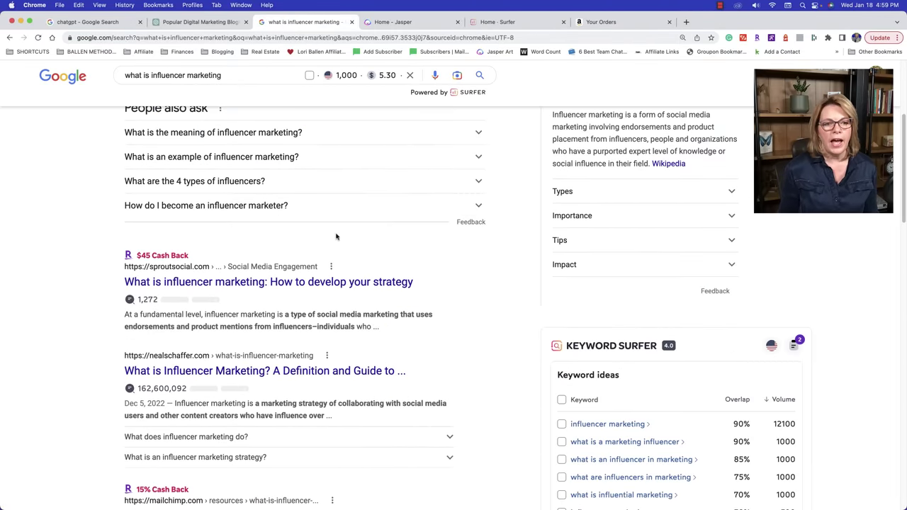
scroll(318, 235, up, 4)
scroll(269, 238, down, 2)
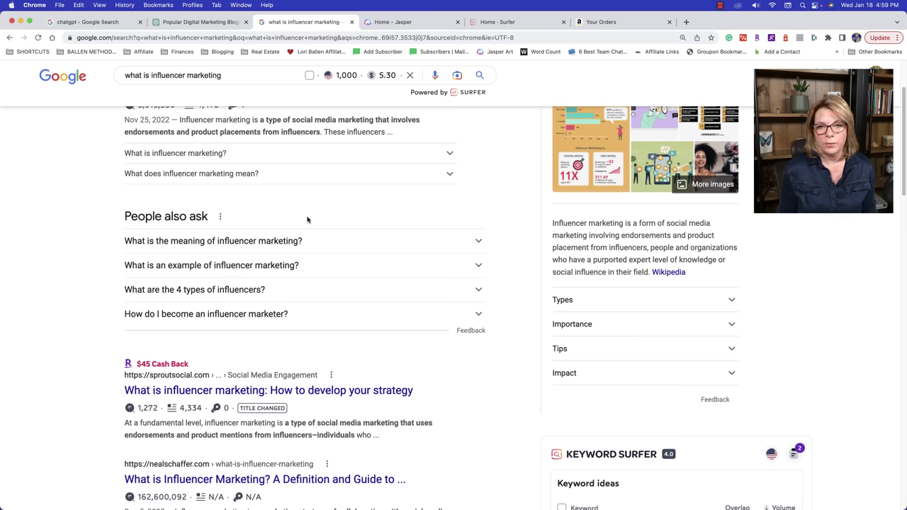
Return to the ChatGPT conversation, send "how do i become an influencer marketer" and stop the response midway
click(168, 24)
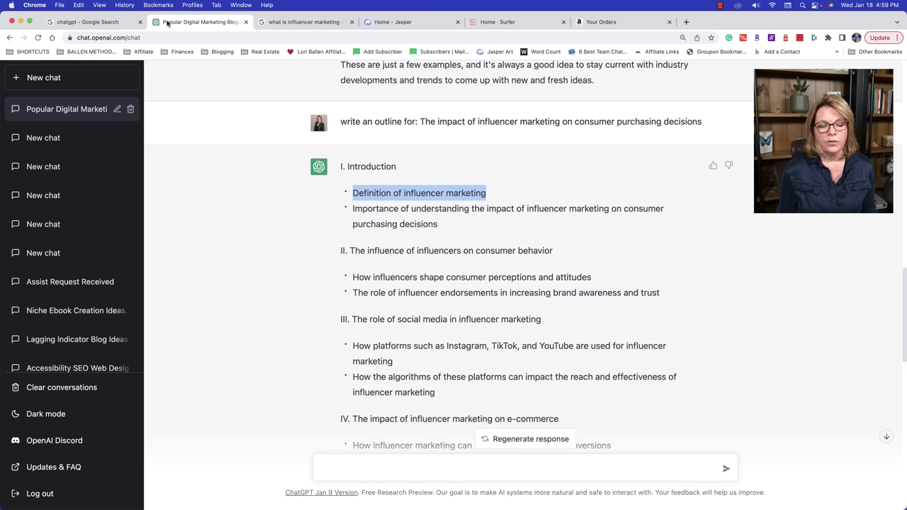
click(439, 464)
text(how do i become an)
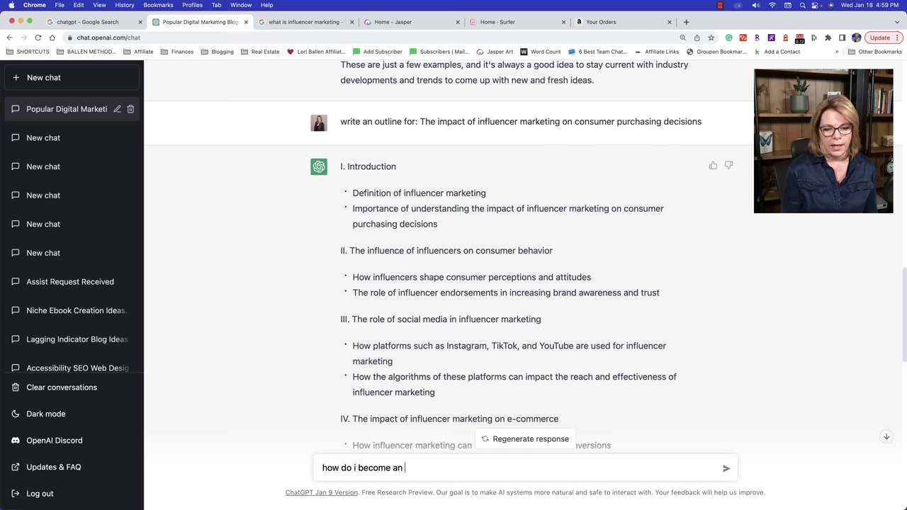
text( influencer marketing)
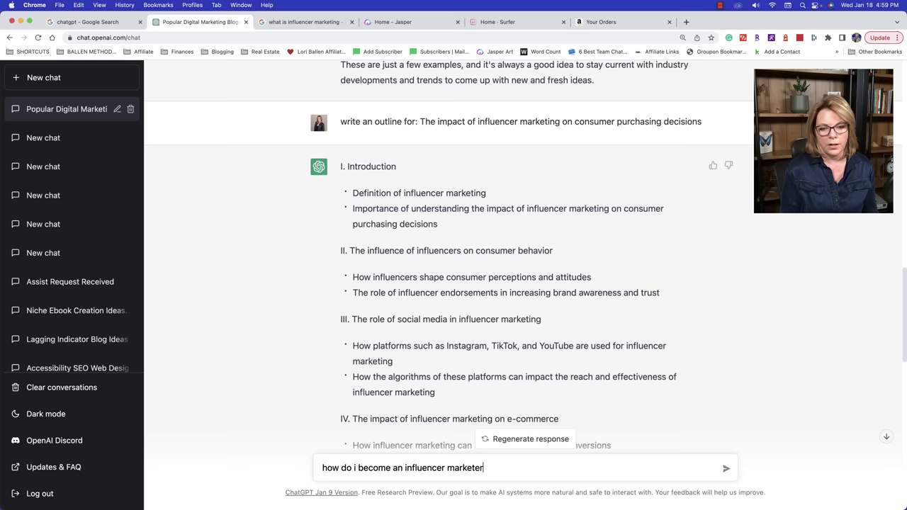
key(Return)
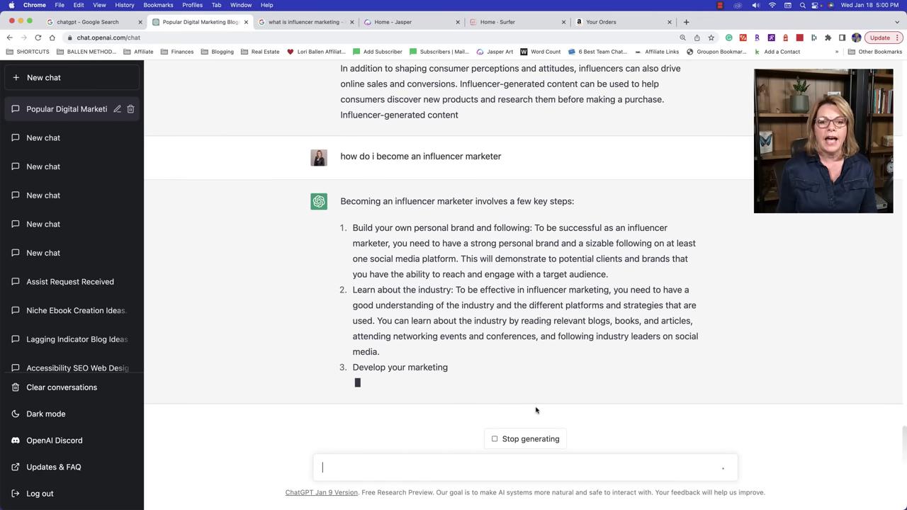
click(534, 452)
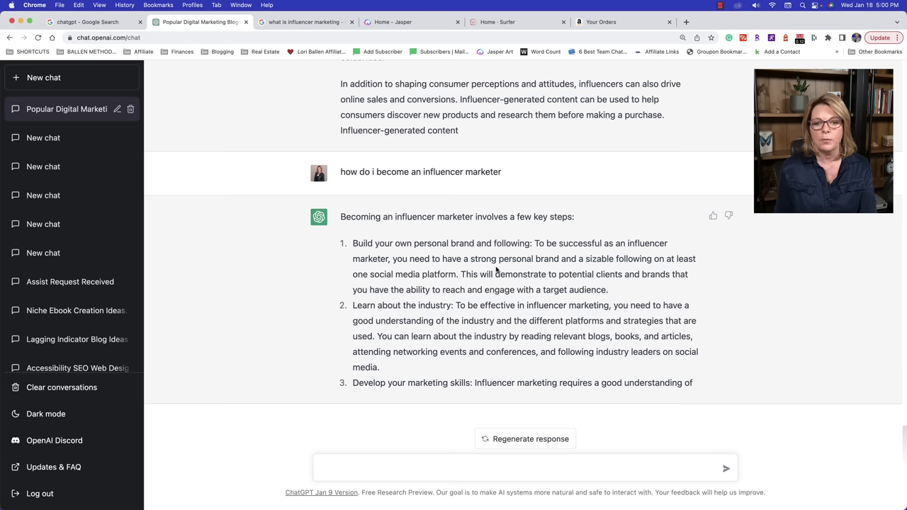
Ask a follow-up question by sending "give me an example of a strong personal brand"
click(454, 471)
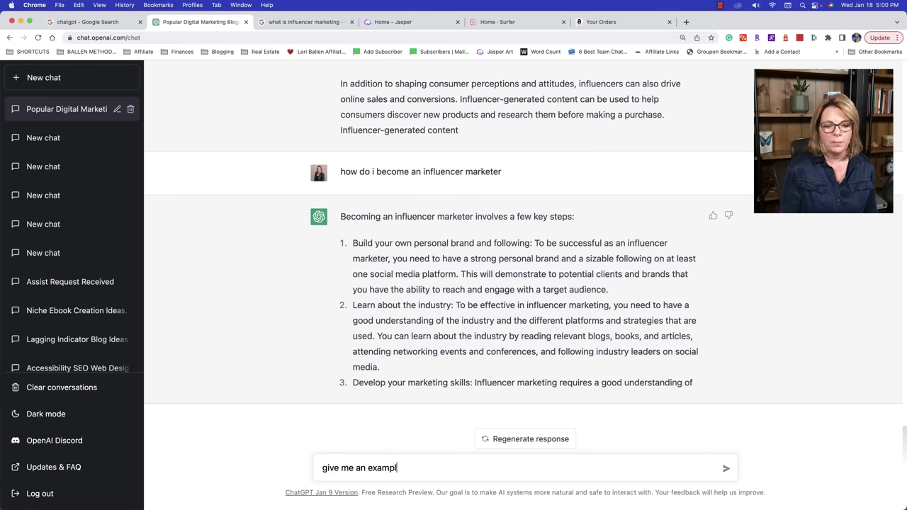
text(give me an example of a strong persona)
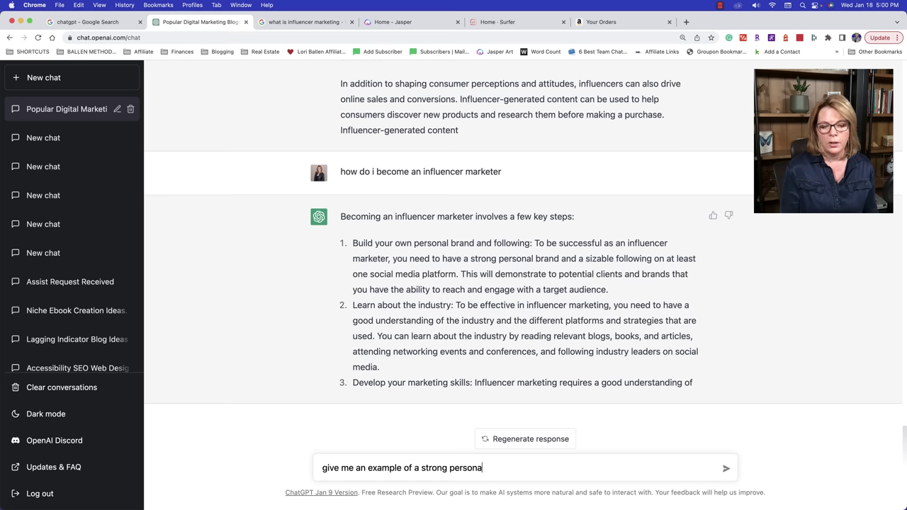
text(l brand)
key(Return)
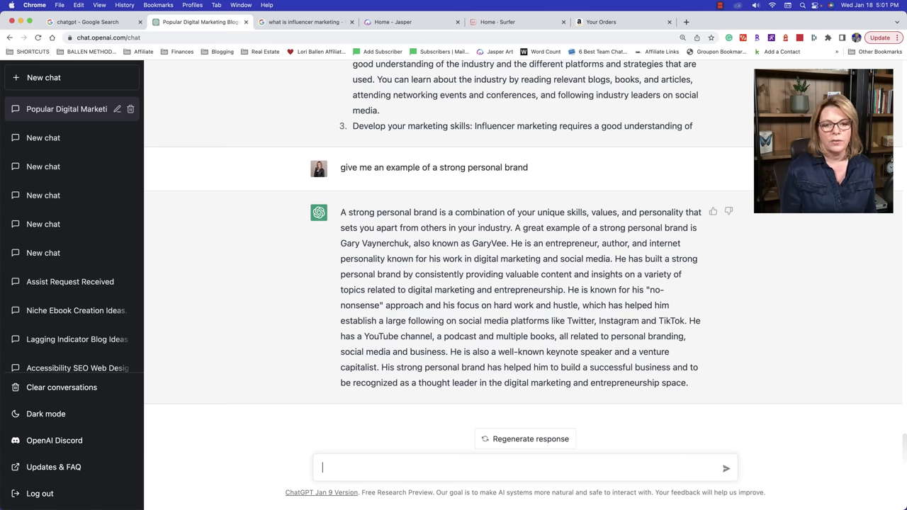
Request a new version of the personal brand example by sending "write it again more creatively"
text(write)
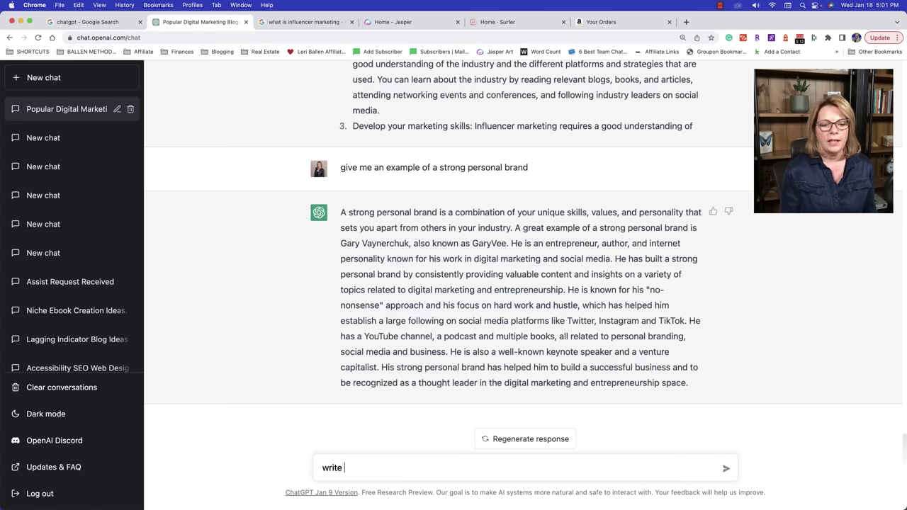
text( it again more )
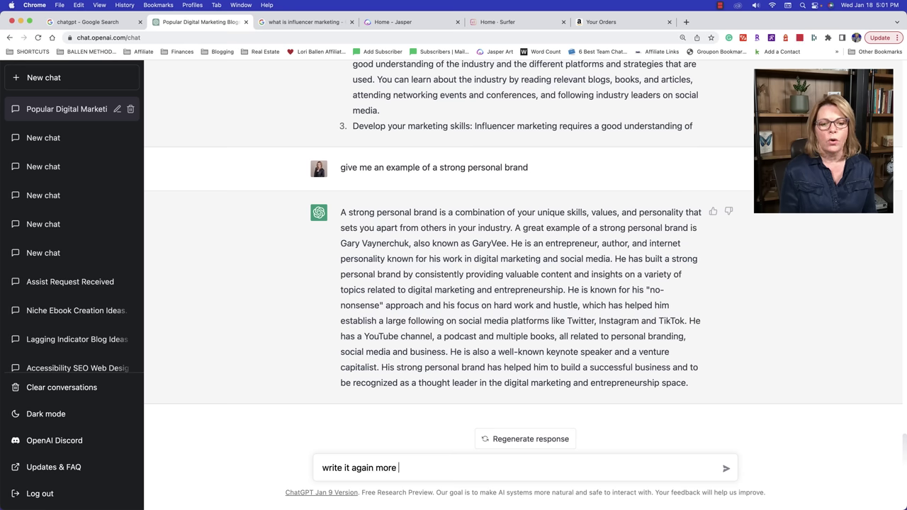
text(creatively)
key(Return)
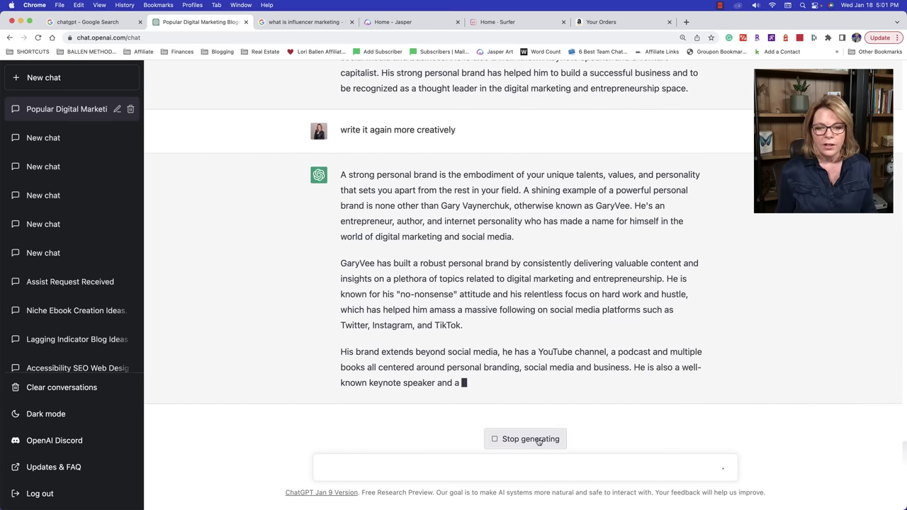
Request a humorous version of the personal brand example by sending "write it again, but be funny"
text(write it)
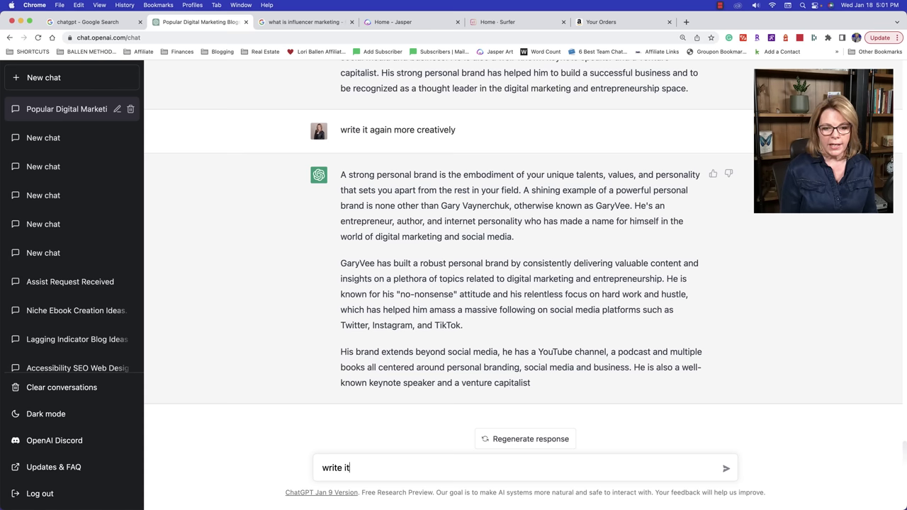
text( abain)
key(BackSpace)
key(BackSpace)
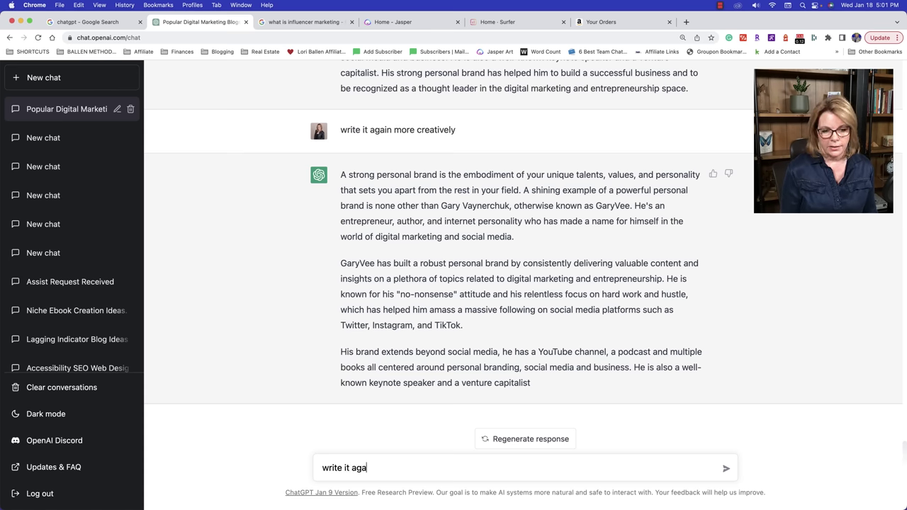
text(gain, but be funny)
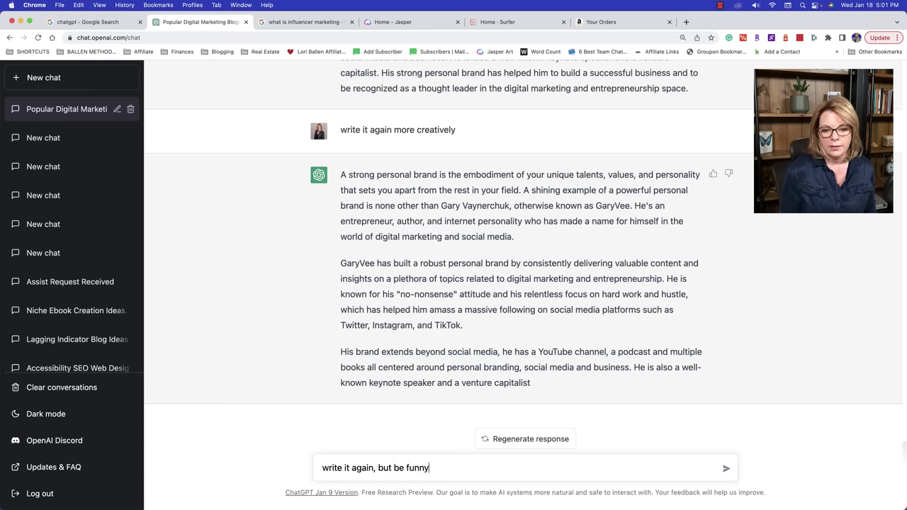
key(Return)
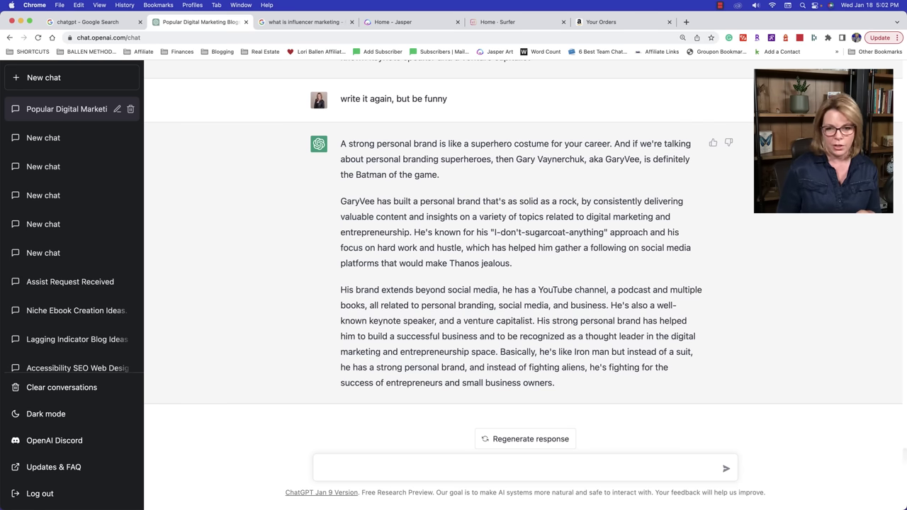
Replace the Google results page with writer.com/ai-content-detector/ and get its text box ready for input
click(296, 22)
click(298, 37)
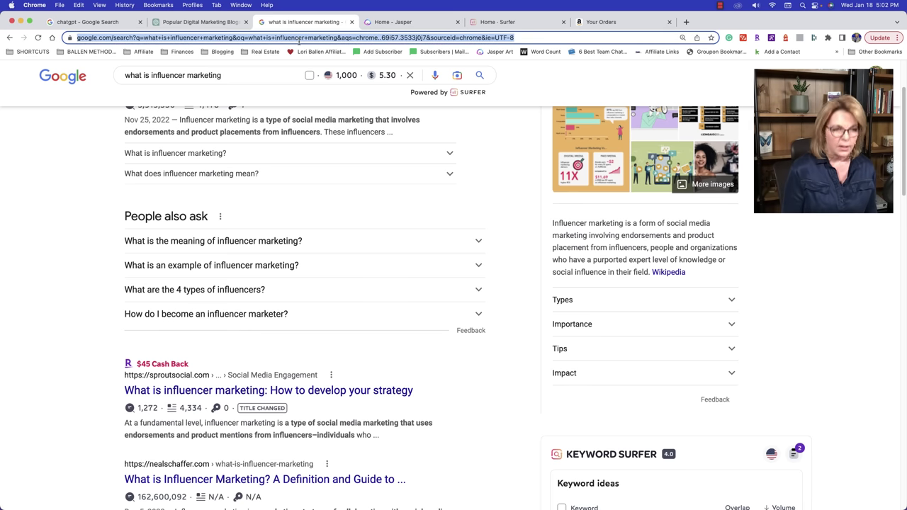
text(writer.com/ai-content-detector/)
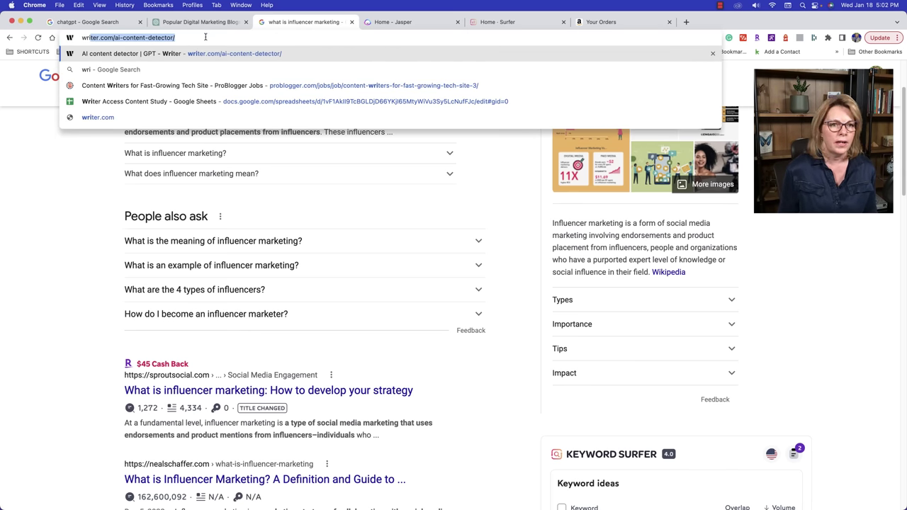
click(235, 55)
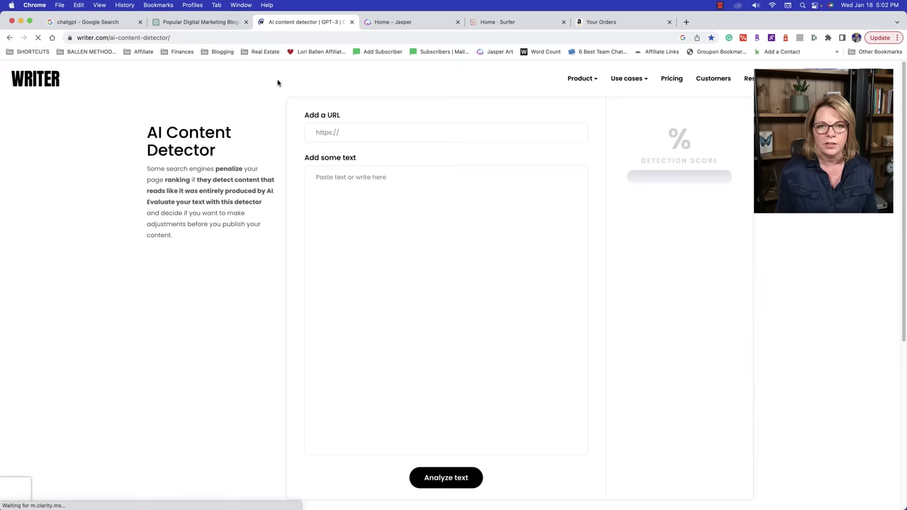
click(359, 182)
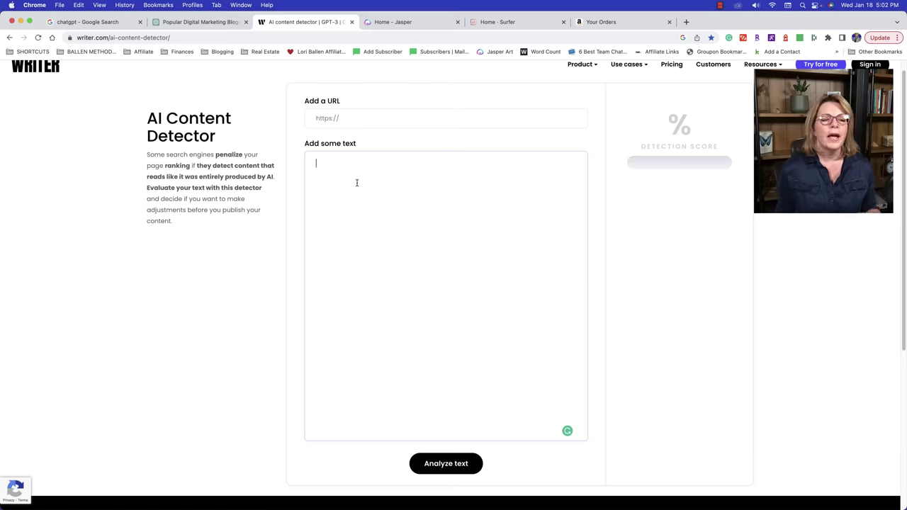
Copy the funny personal brand response from ChatGPT and paste it into the AI Content Detector's text box
click(176, 23)
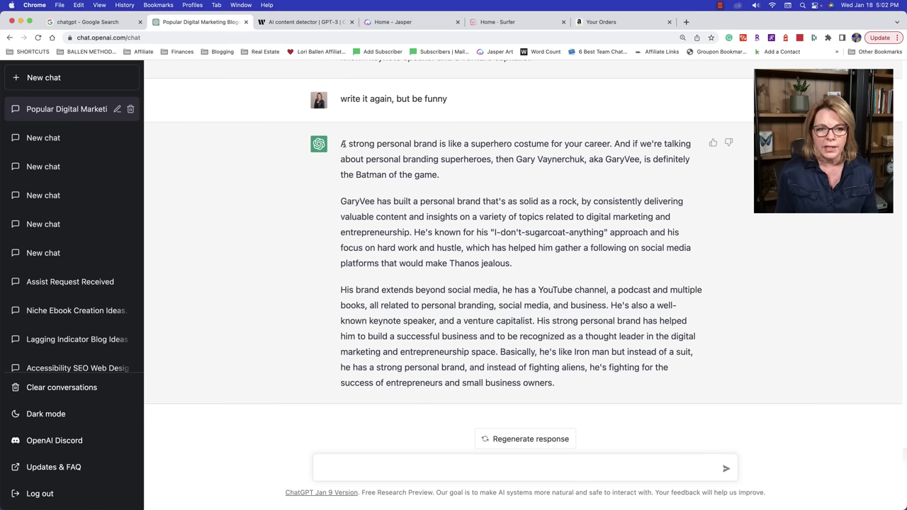
drag(346, 145, 584, 389)
key(super+c)
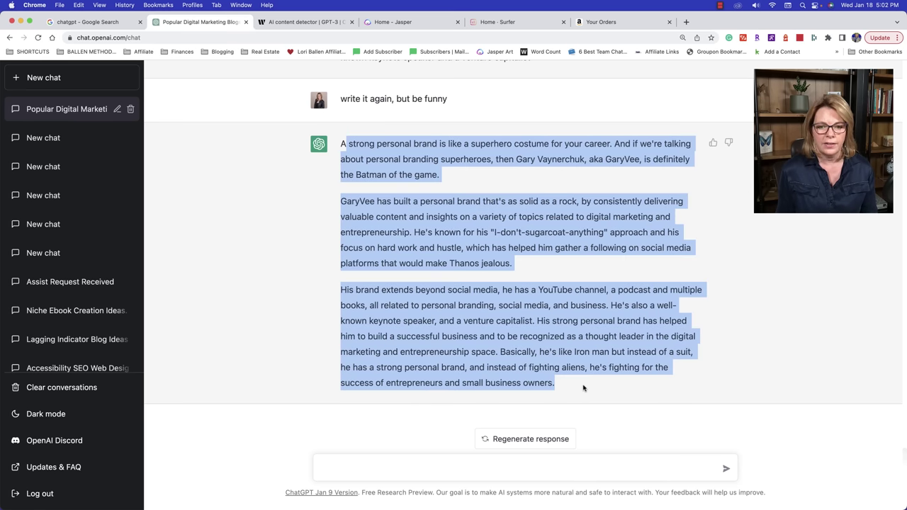
click(325, 23)
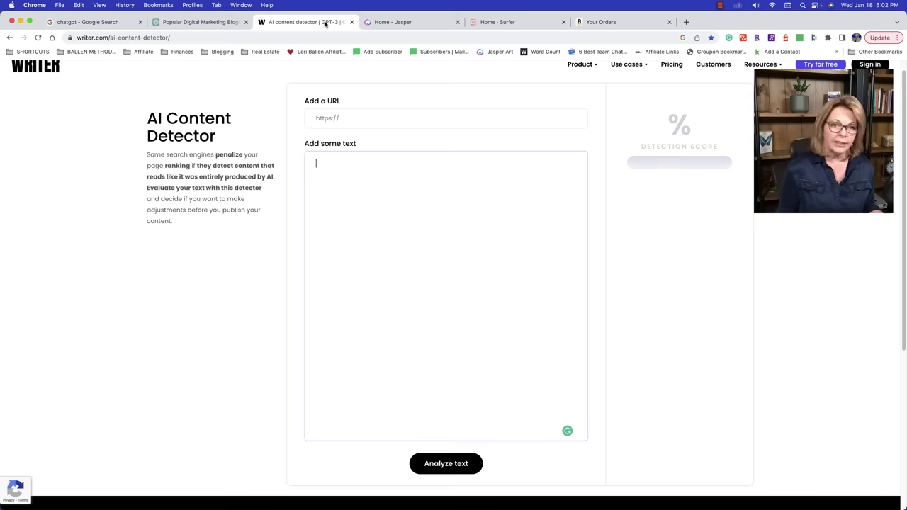
key(super+v)
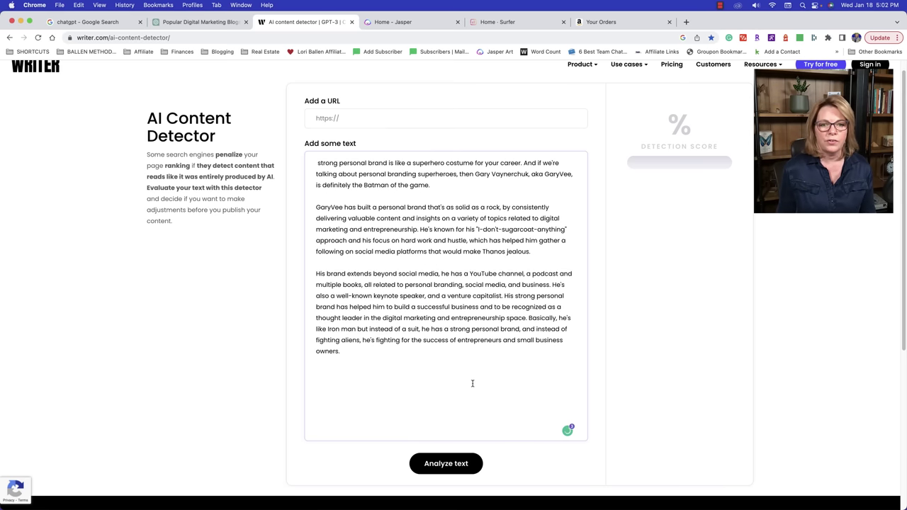
Analyze the pasted text with the AI Content Detector, then return to the ChatGPT conversation and clear the text selection
click(467, 466)
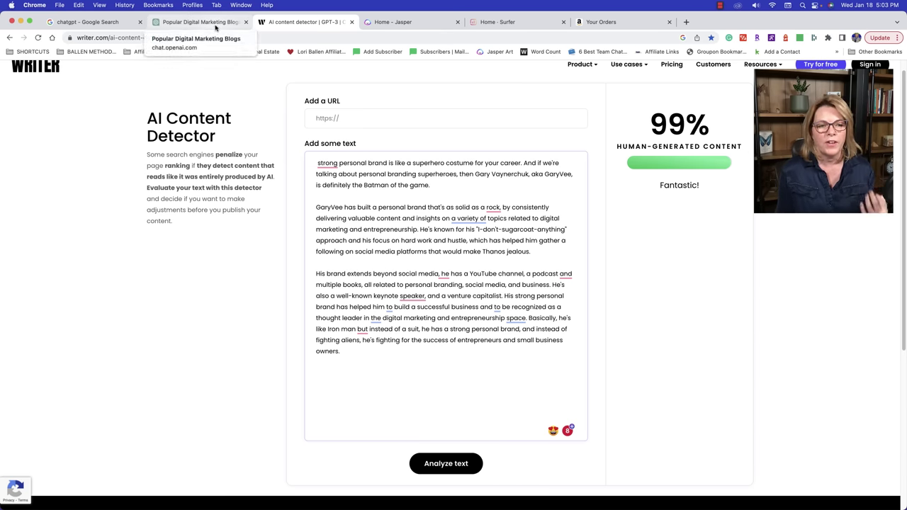
click(217, 28)
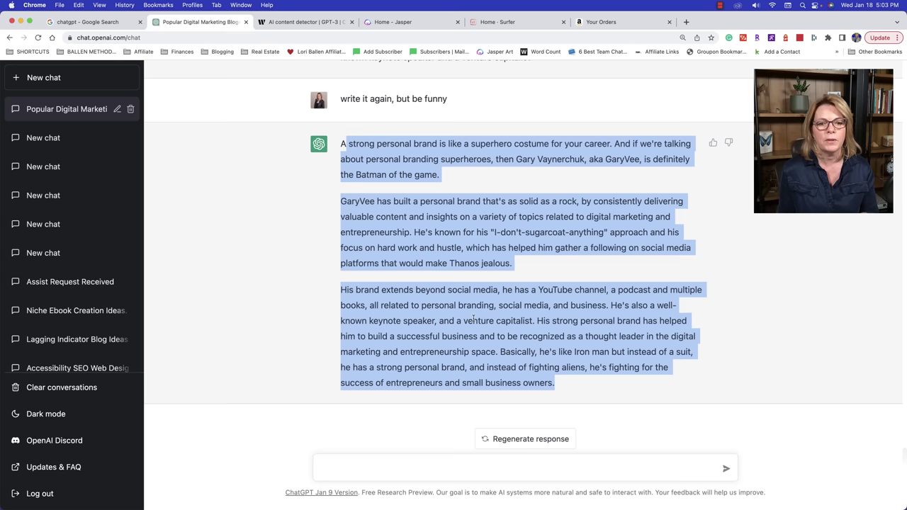
click(474, 343)
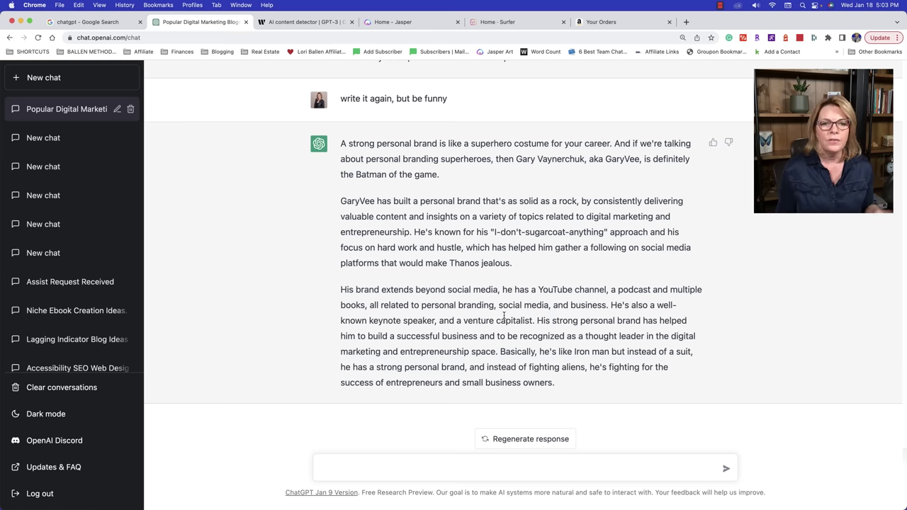
Request a version of the personal brand example in a celebrity's voice by sending "write it like oprah winfrey"
scroll(467, 246, up, 5)
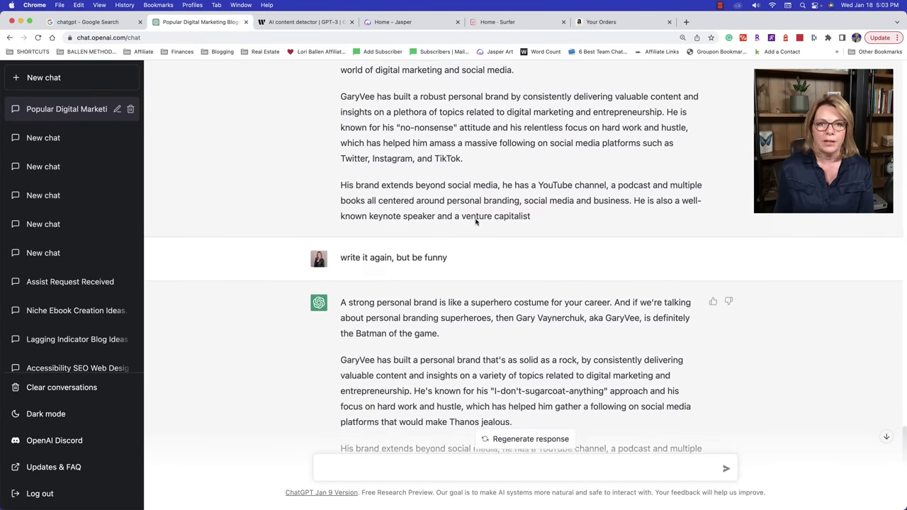
scroll(477, 228, down, 3)
scroll(454, 355, down, 2)
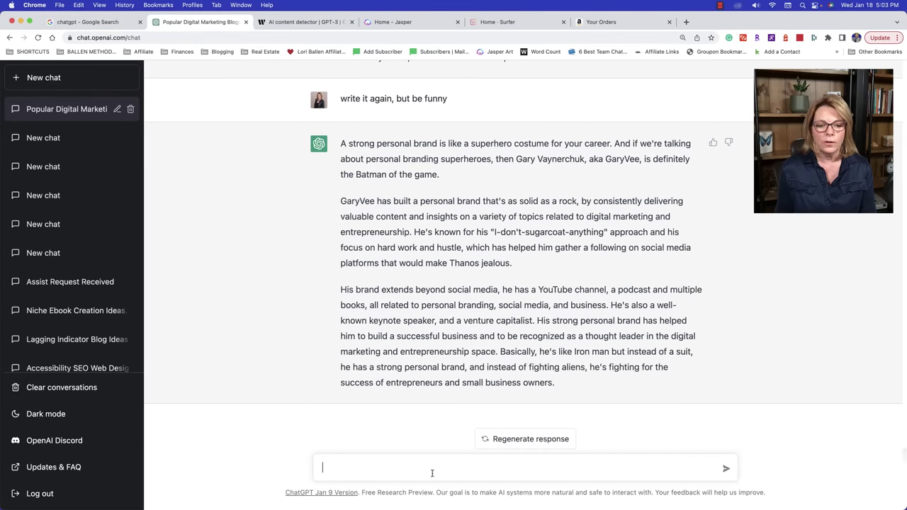
text(write it like)
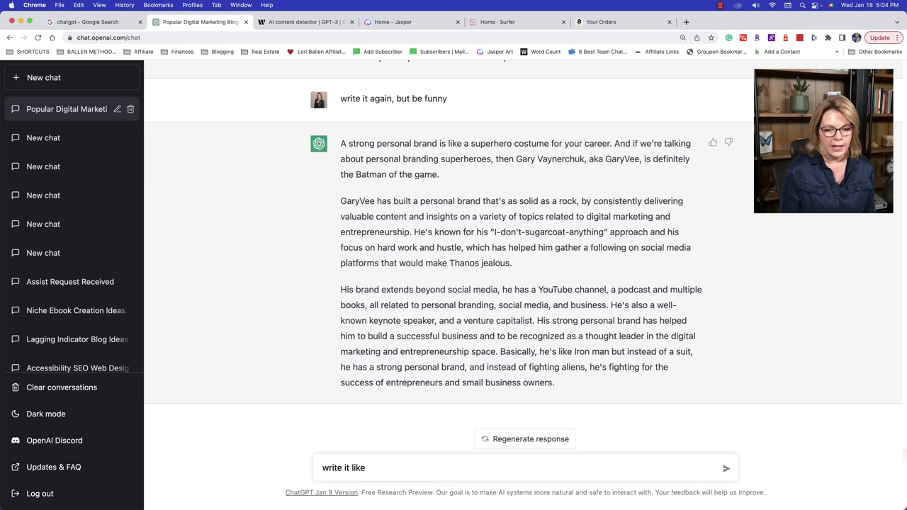
text(oprah)
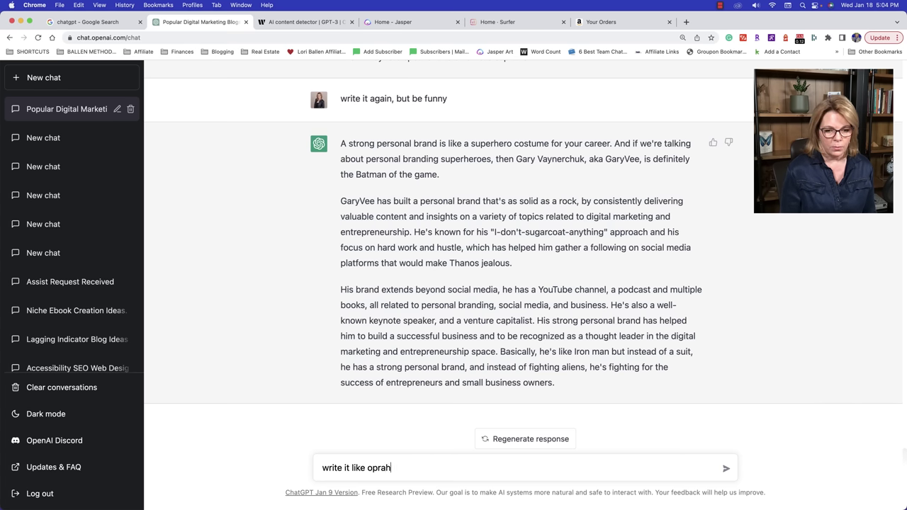
text( winfrey)
key(Return)
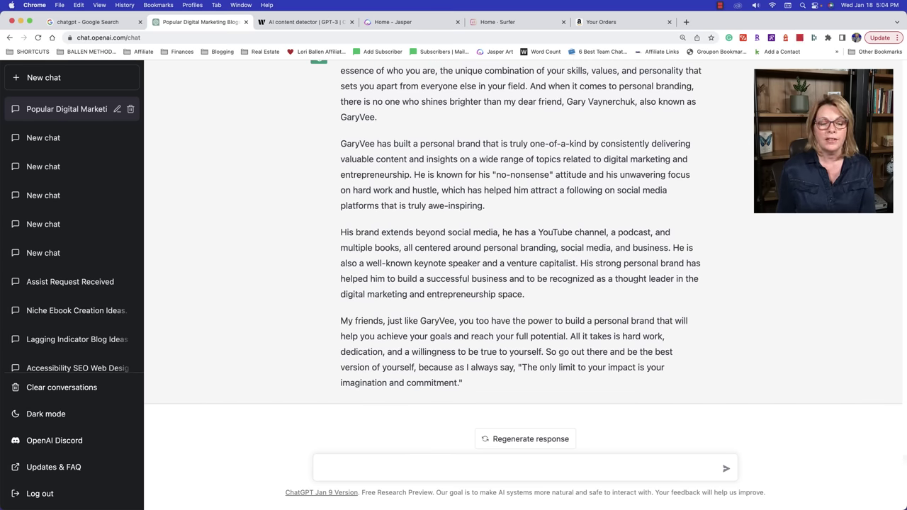
Search Google for "gary vaynerchuk" in a new tab and open the garyvaynerchuk.com website from the results
click(686, 23)
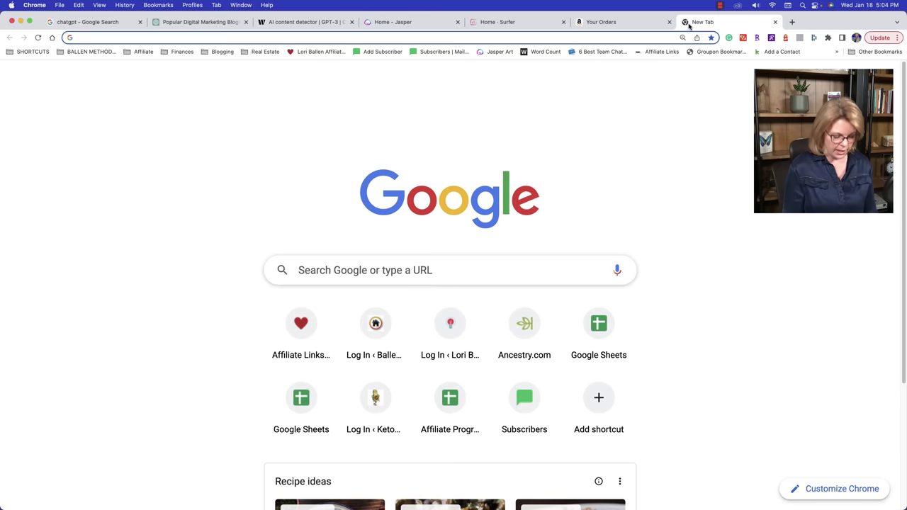
text(gary vaynerchuk)
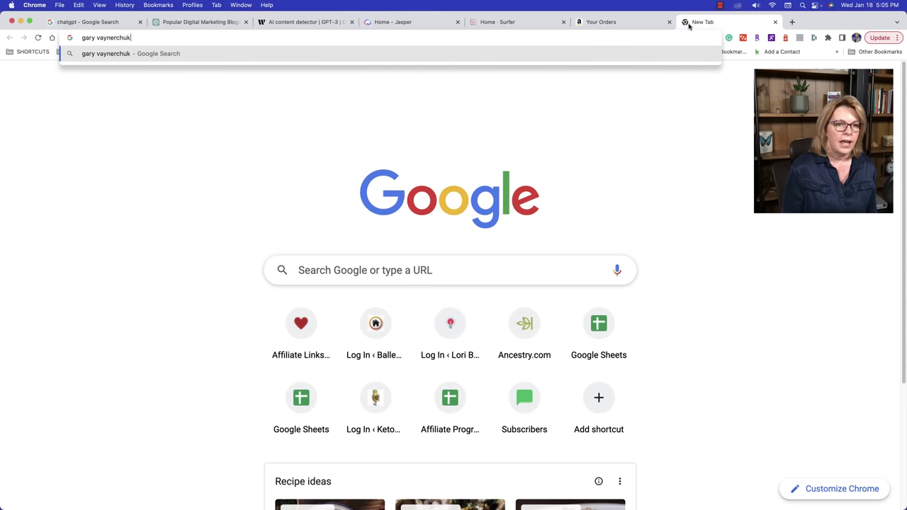
key(Return)
scroll(474, 301, down, 5)
scroll(474, 301, down, 2)
click(279, 236)
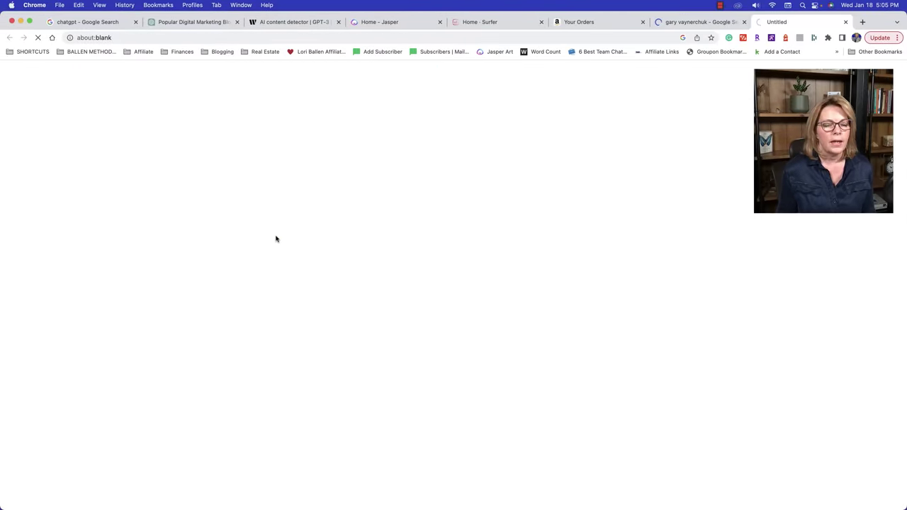
Open the article "GaryVee's Top 5 DailyVees of 2022 (To Kickstart 2023!)" and look through it for written content
scroll(474, 232, down, 15)
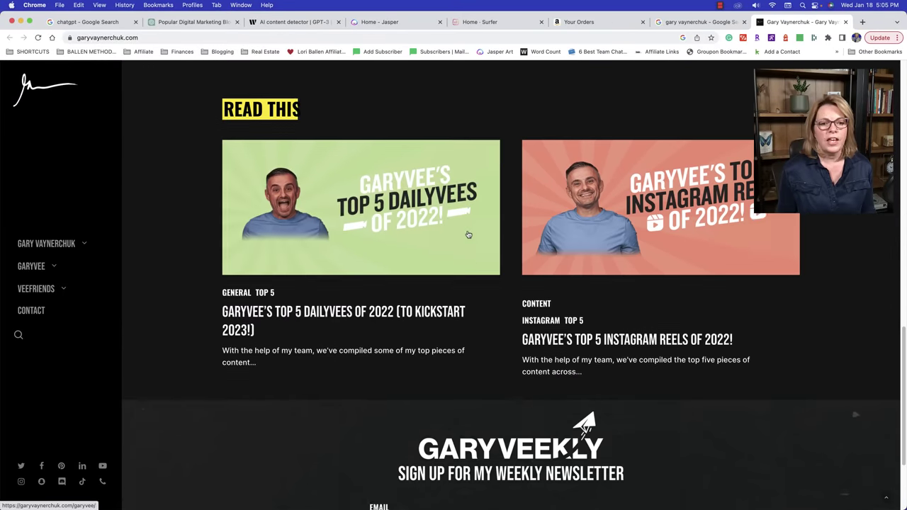
click(362, 279)
scroll(362, 277, down, 5)
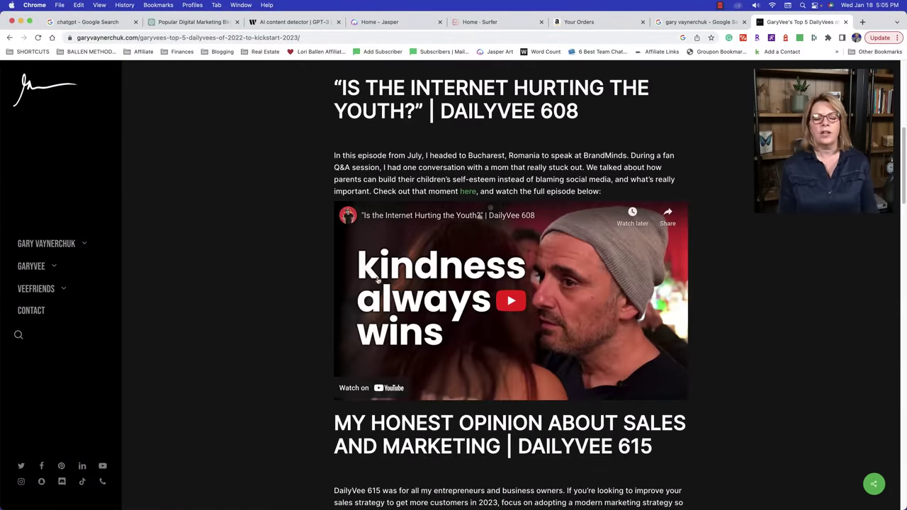
scroll(372, 276, down, 10)
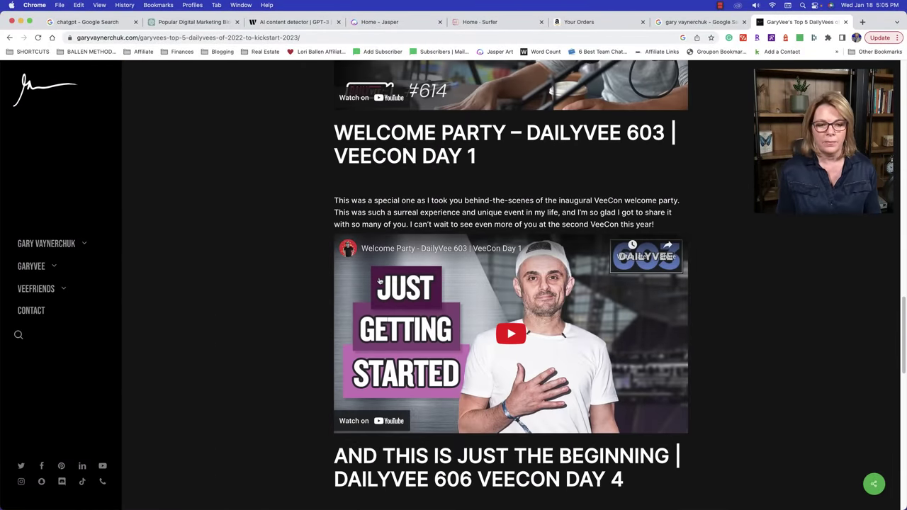
scroll(382, 276, up, 20)
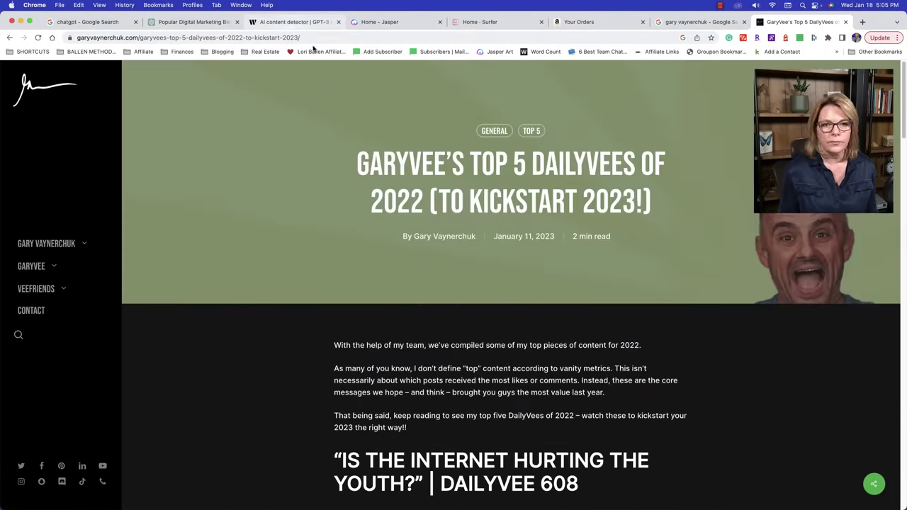
Return to the site's home page and open the Blog page listed under GaryVee
click(8, 38)
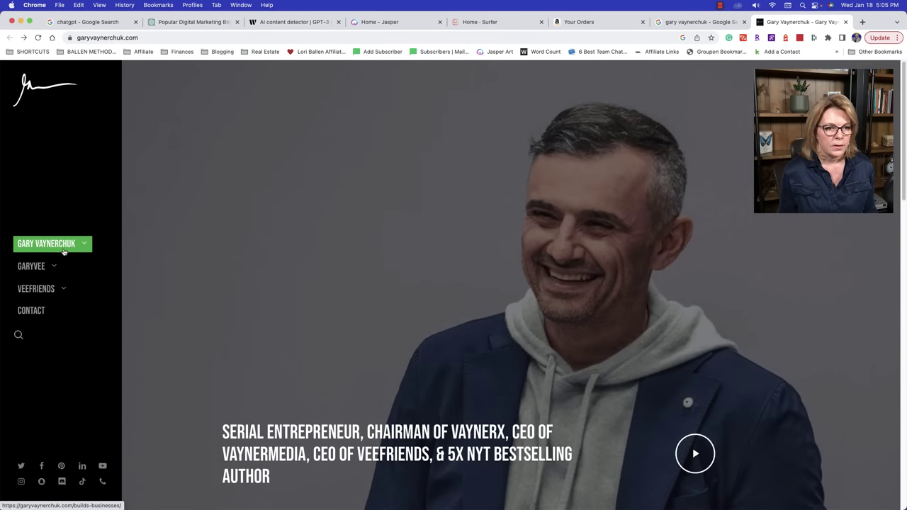
click(90, 246)
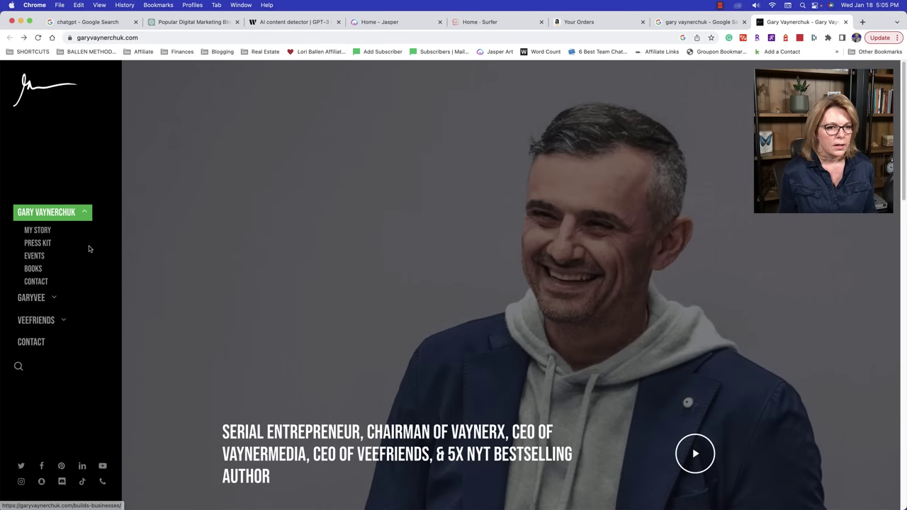
click(54, 299)
click(33, 272)
scroll(281, 210, down, 5)
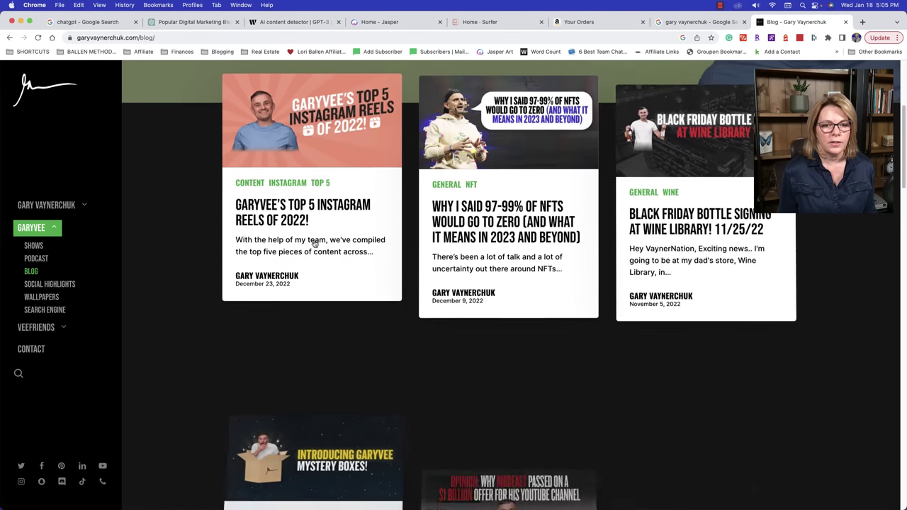
Open the post on why 97-99% of NFTs would go to zero and copy the two paragraphs beginning "I believe in having conviction"
click(476, 222)
scroll(476, 222, down, 3)
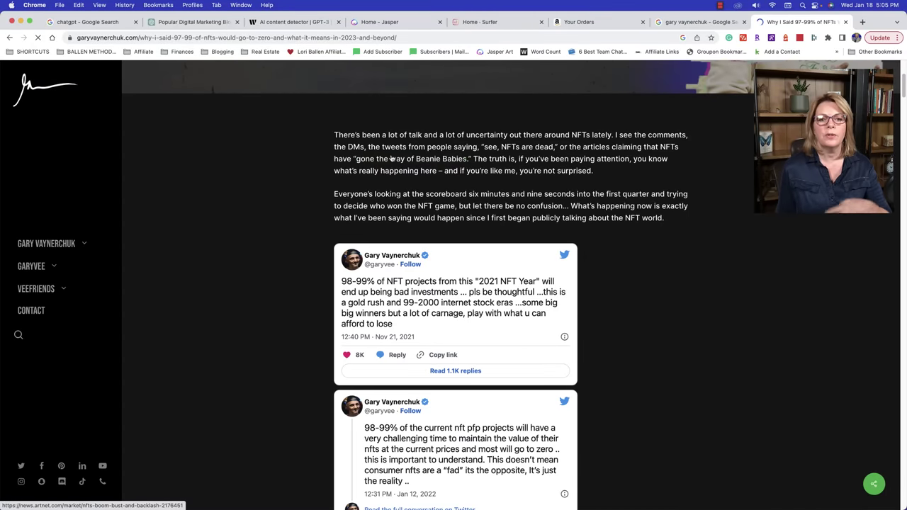
scroll(389, 163, down, 10)
scroll(386, 171, down, 7)
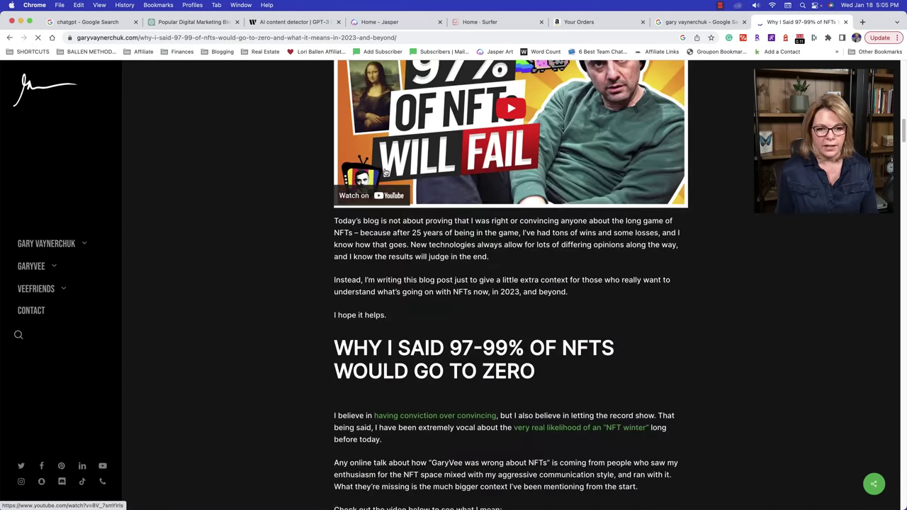
scroll(385, 175, up, 2)
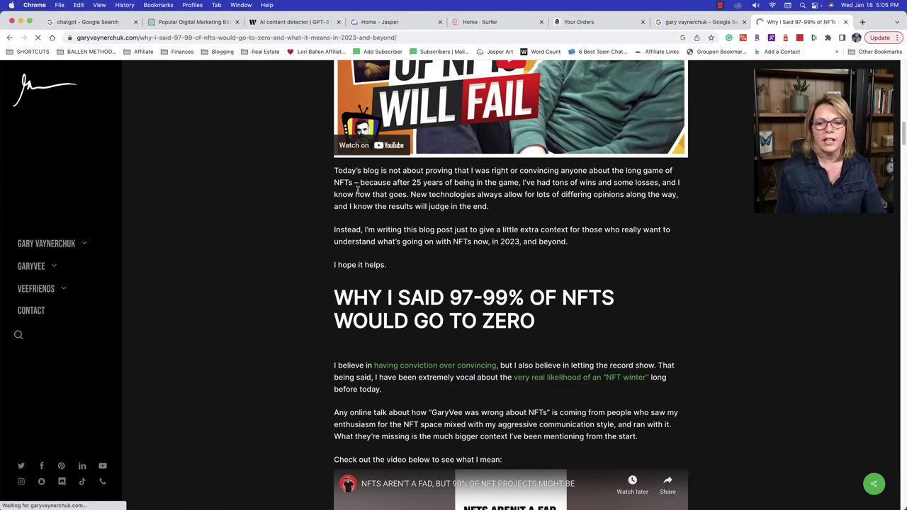
scroll(345, 188, down, 5)
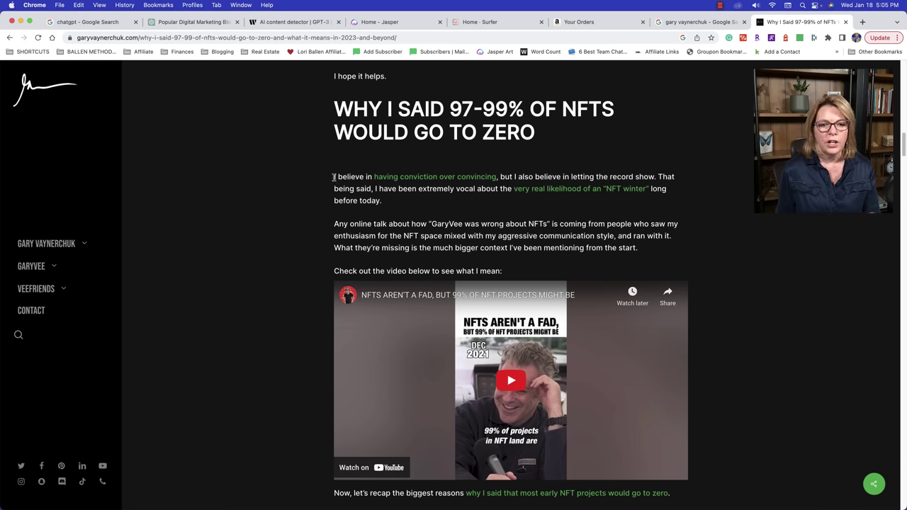
drag(334, 177, 643, 248)
key(super+c)
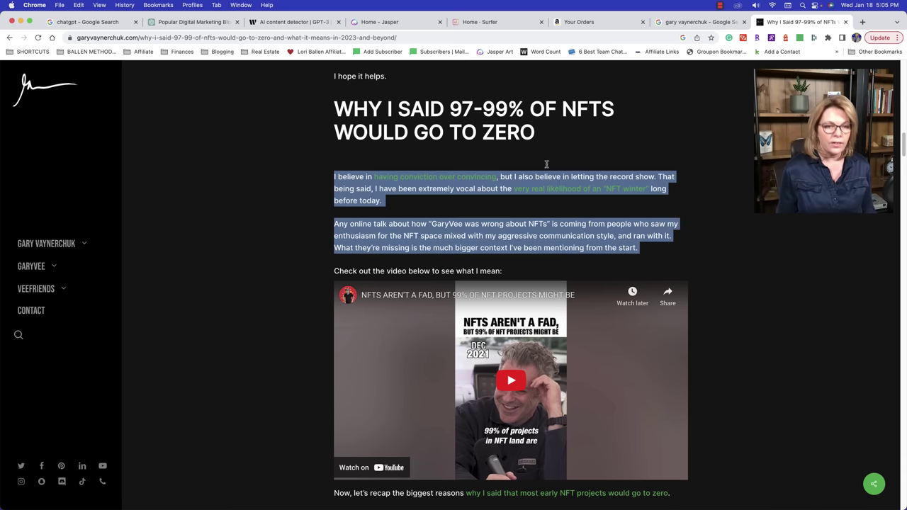
Ask ChatGPT "what style of writng and tone of voice is this?" with the copied blog paragraphs pasted after the question
click(286, 22)
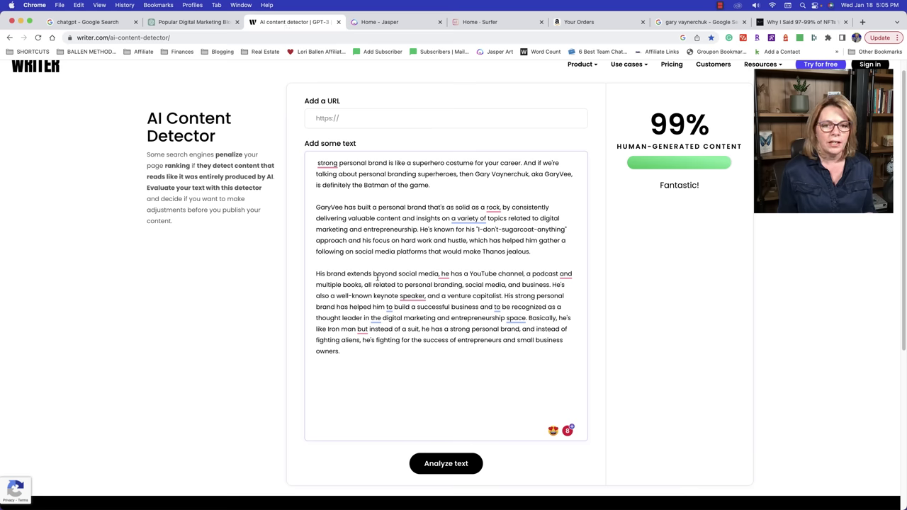
click(192, 22)
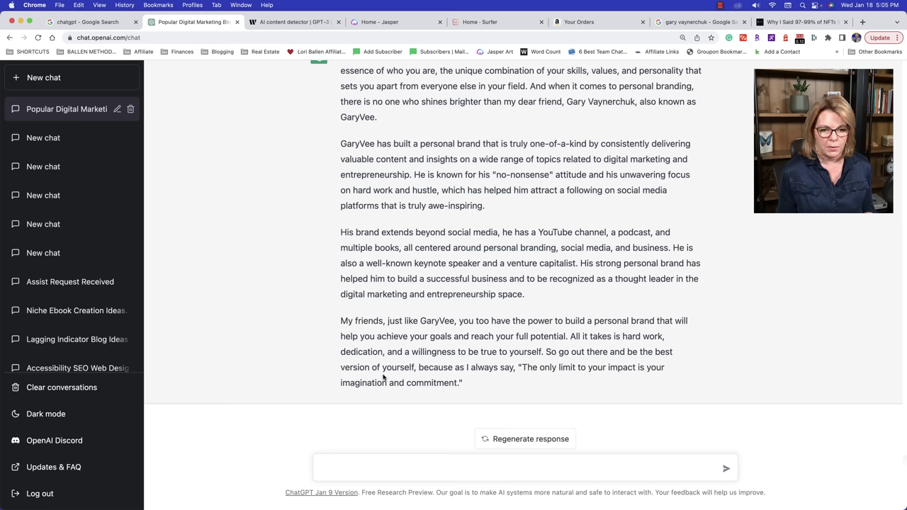
text(what style of writng and to)
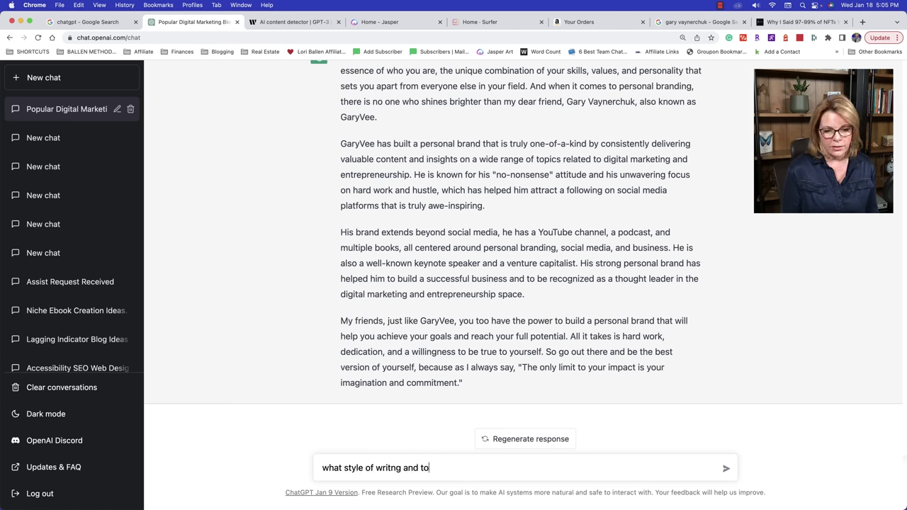
text(ne of voice is this?)
key(super+v)
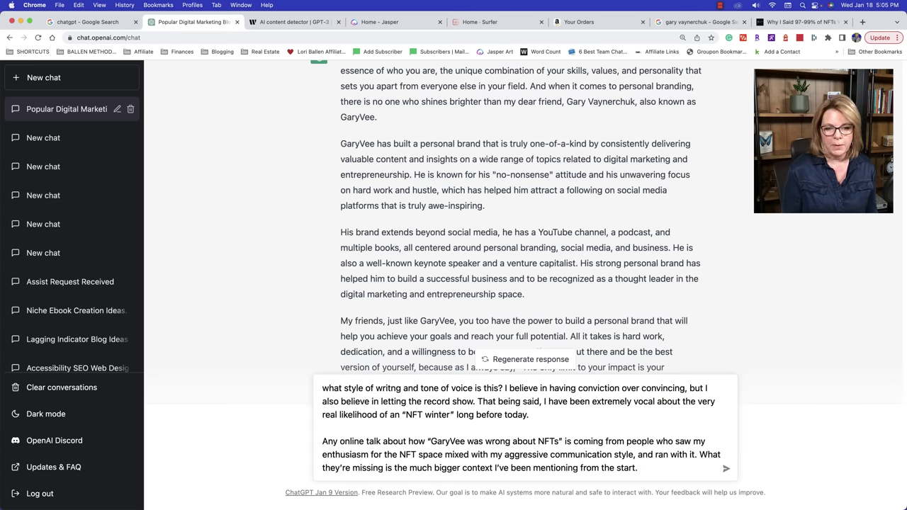
key(Return)
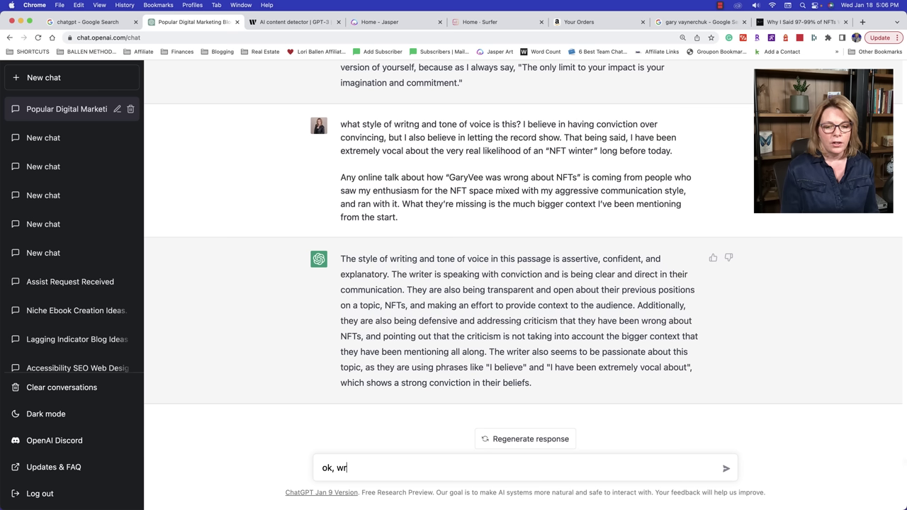
Send "ok, write the previous answer to my question in this style" and stop the response while it is generating
text(ous answer to my question in th)
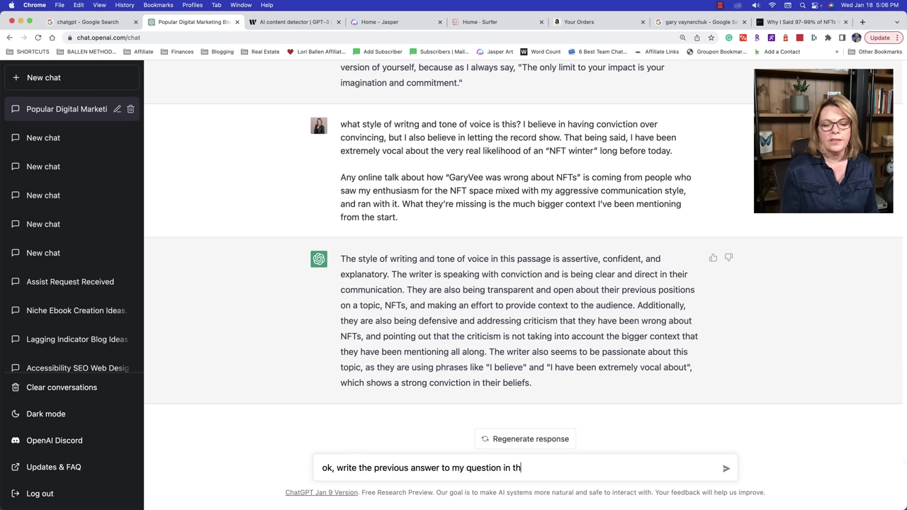
text(is style)
key(Return)
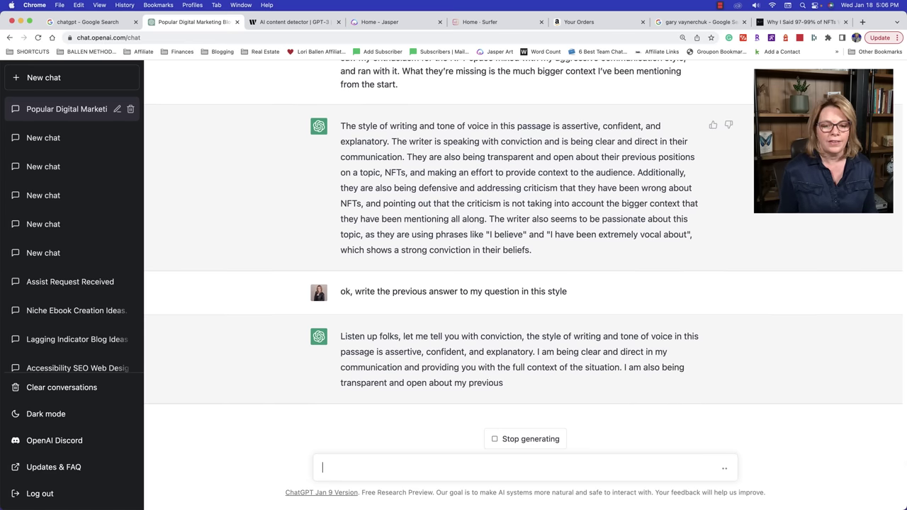
click(530, 438)
Send "write in this style and give me an example of a personal brand" and stop the response partway through
scroll(383, 262, up, 15)
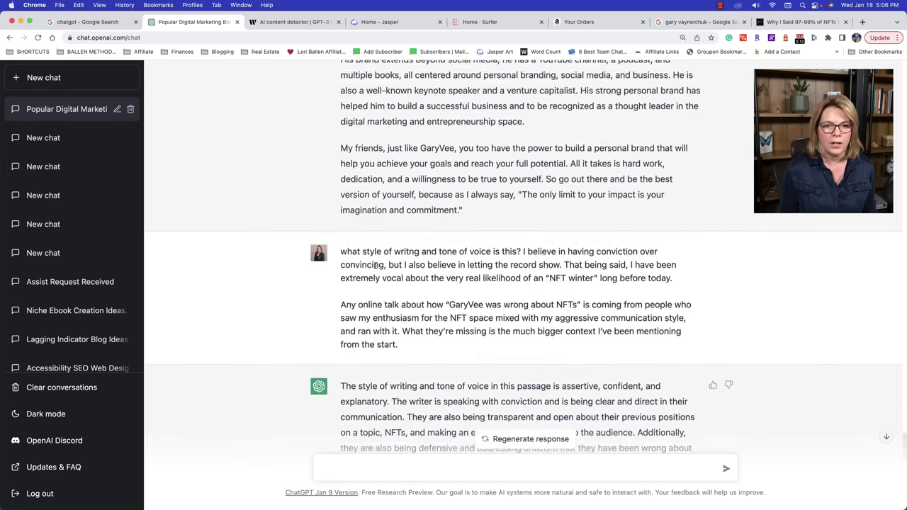
scroll(393, 262, up, 20)
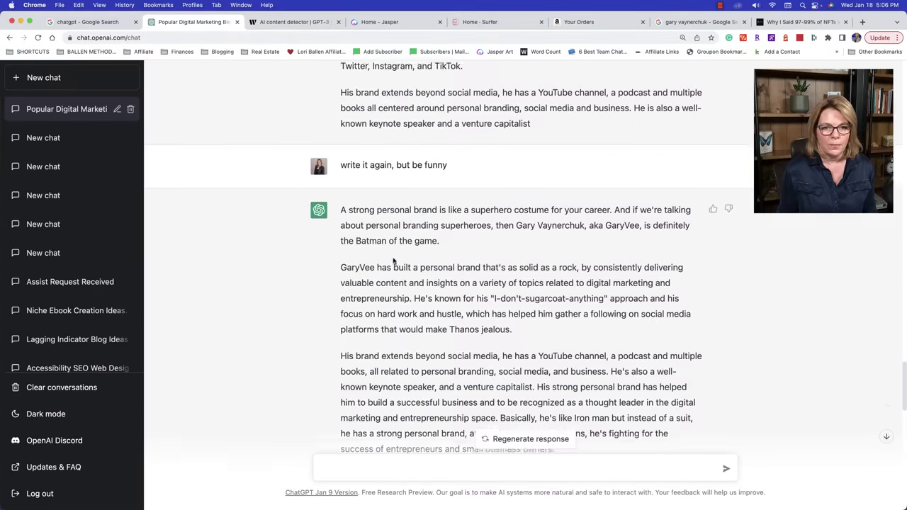
scroll(393, 261, up, 10)
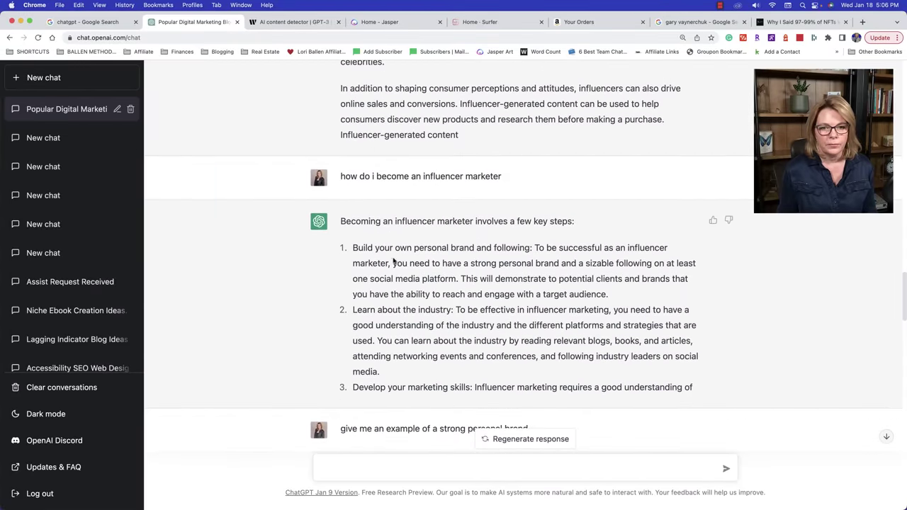
scroll(394, 259, down, 20)
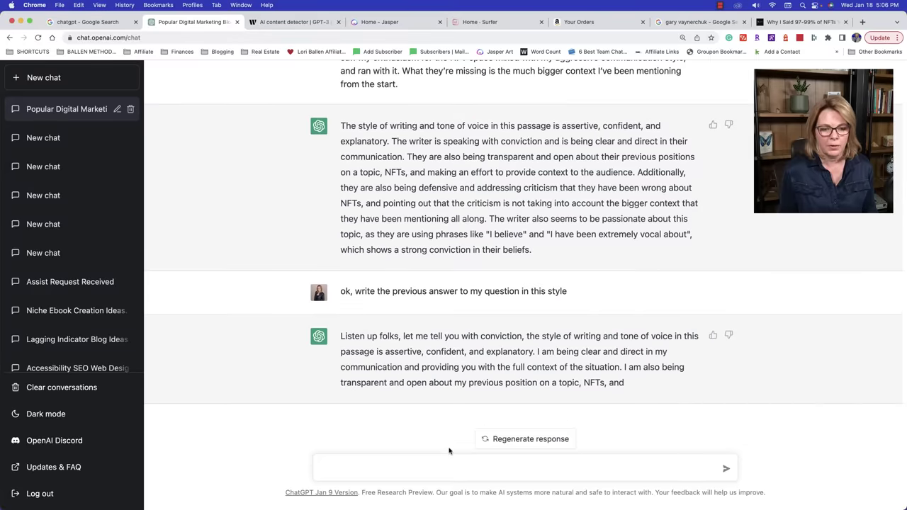
text(write in this style bu)
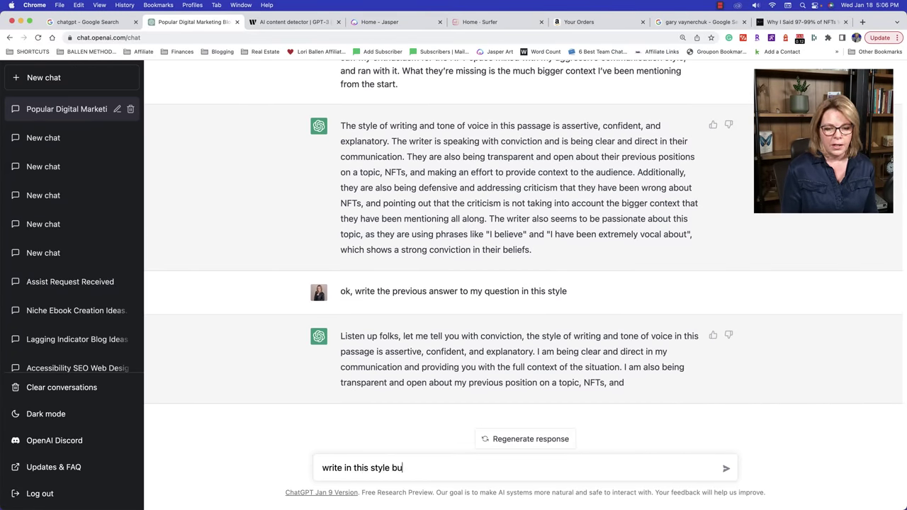
key(BackSpace)
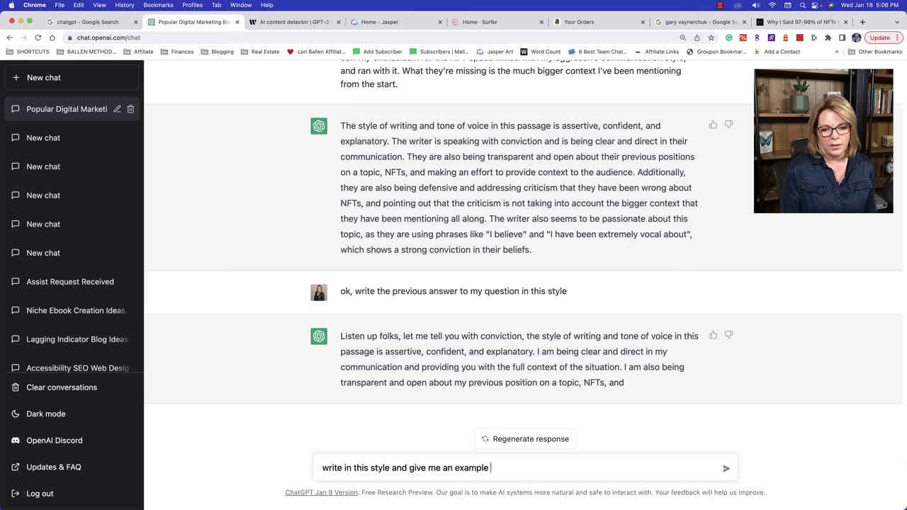
text(rand)
key(Return)
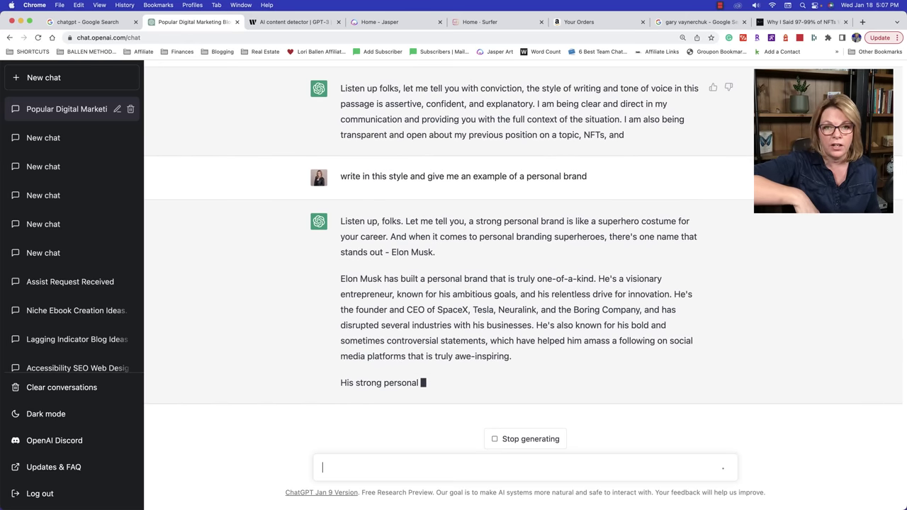
click(521, 440)
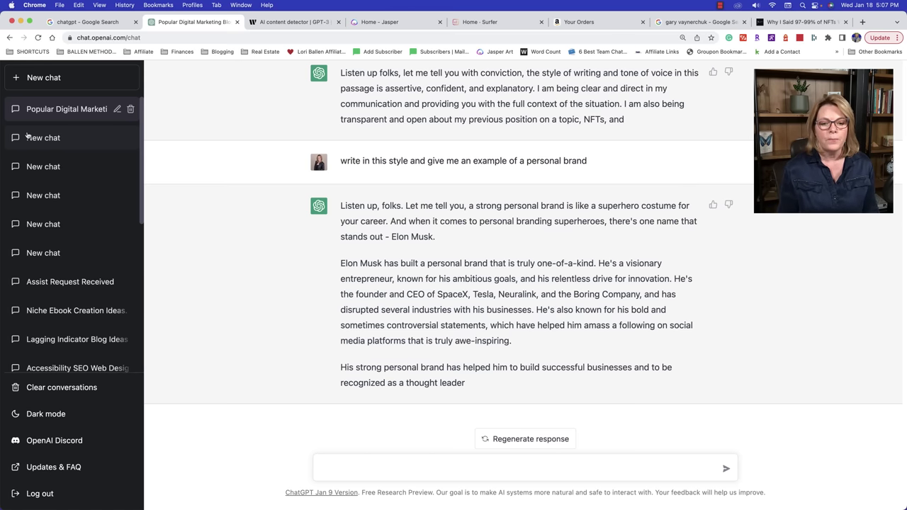
Start a new chat and ask "give me a list of the best running shoes for women"
click(70, 142)
click(61, 168)
click(43, 78)
click(421, 468)
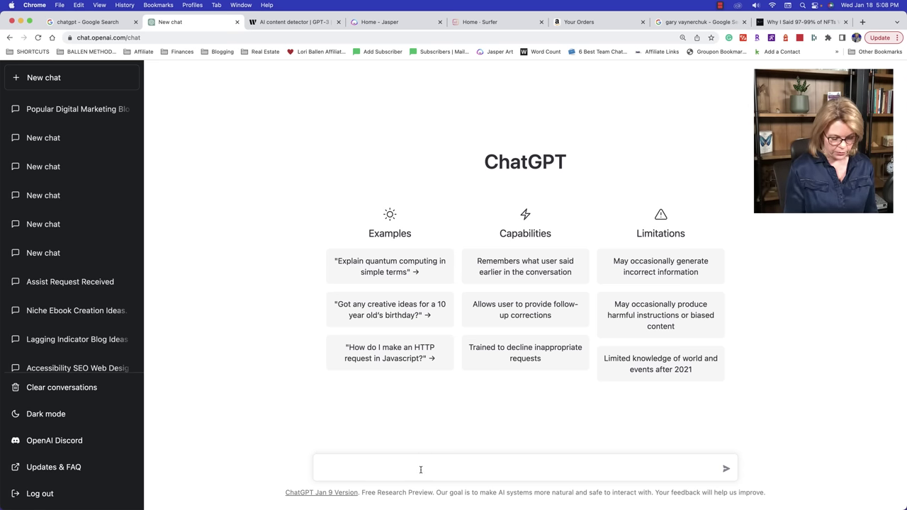
text(give me a list)
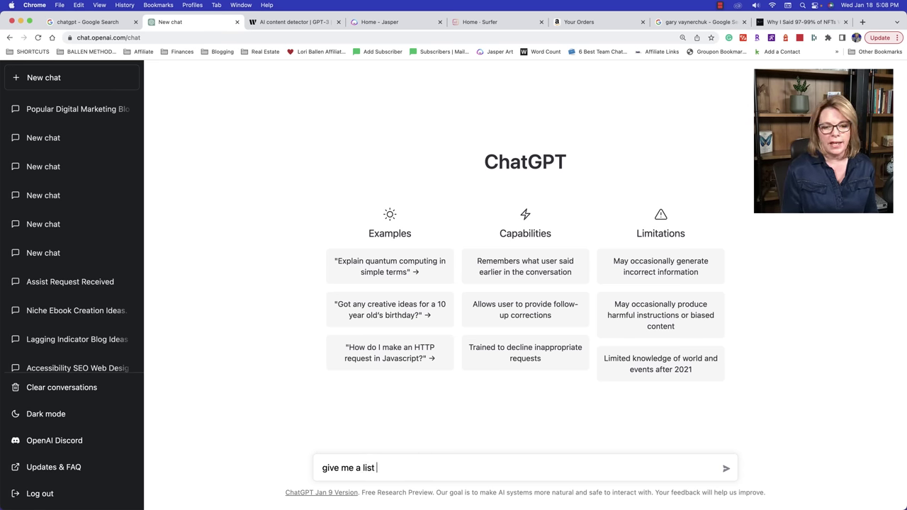
text( of the best running shoes for women)
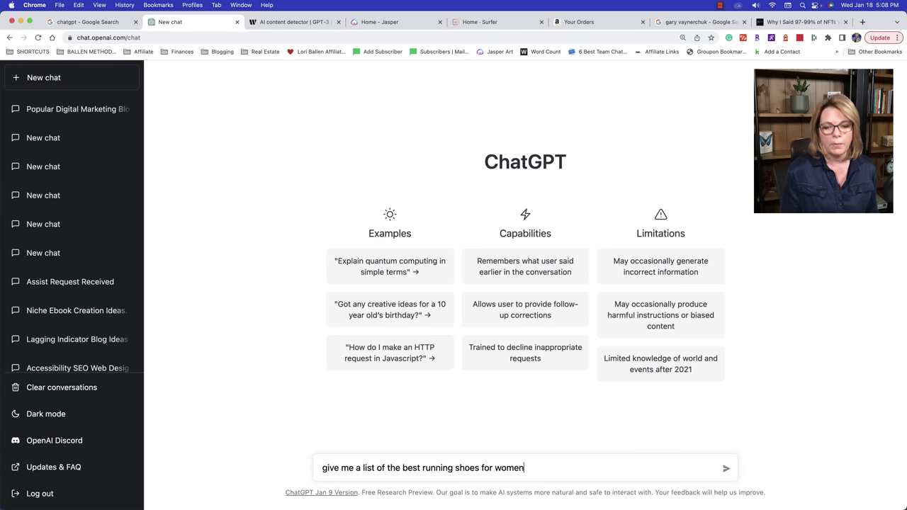
key(Return)
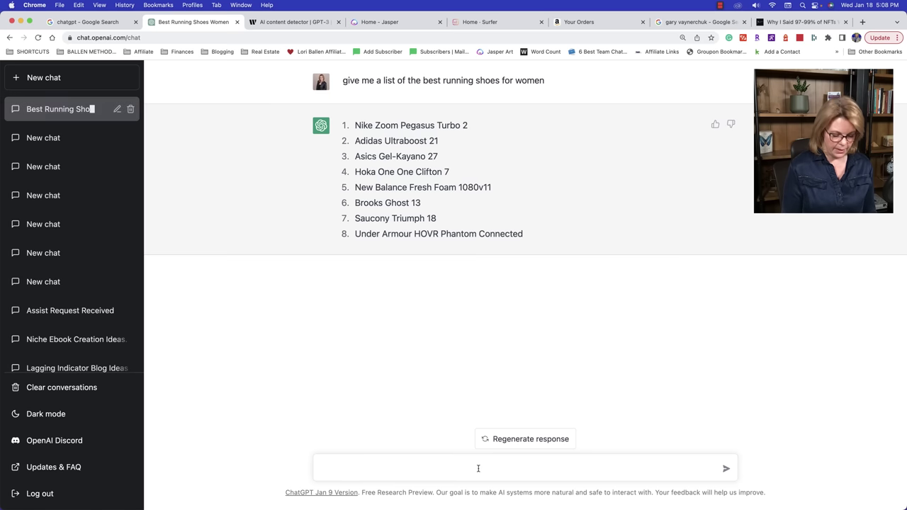
Send "give me the product description next to each" for the shoe list and stop the response partway through
text(give me the product descrip)
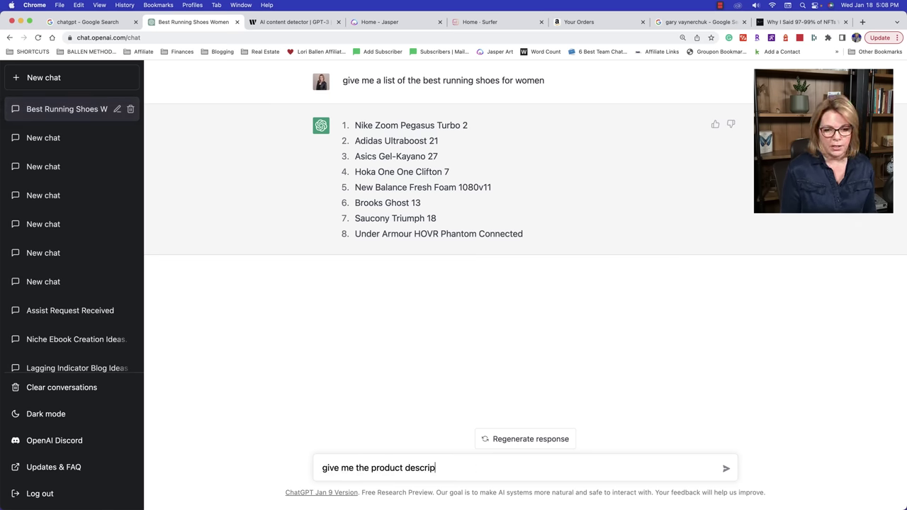
text(xt to each)
key(Return)
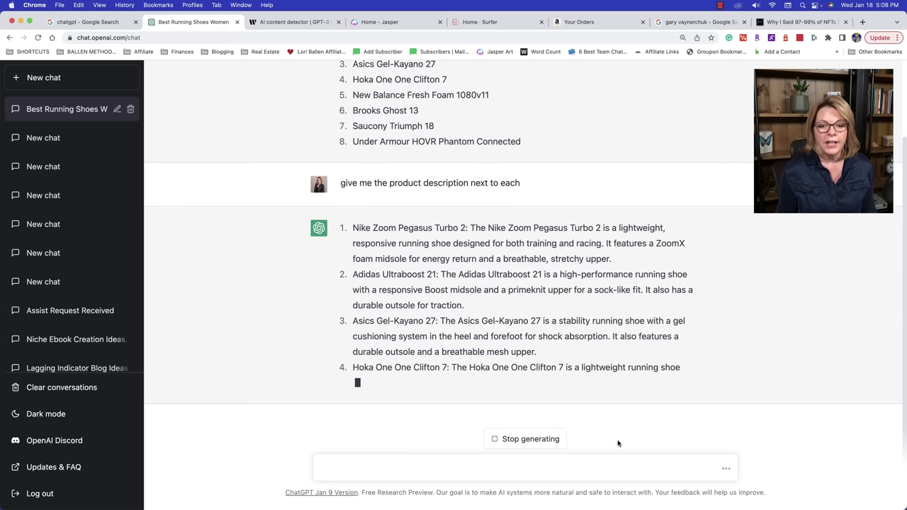
click(540, 438)
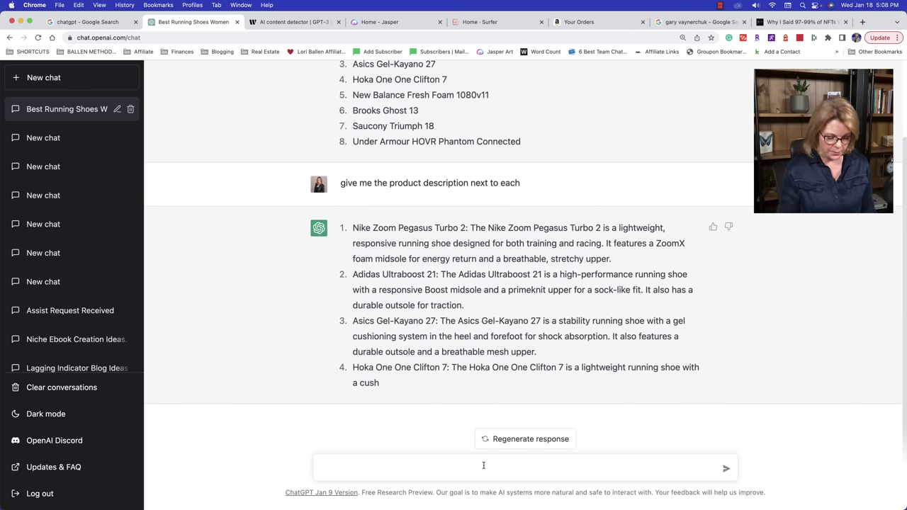
Ask ChatGPT to "take the top 2 and compare them against each other"
text(take the top 2 and compare them)
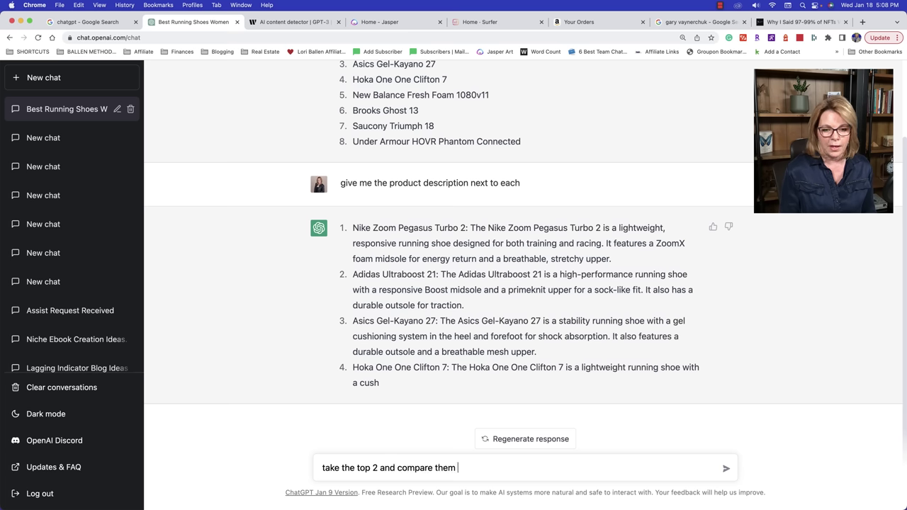
text( against each o)
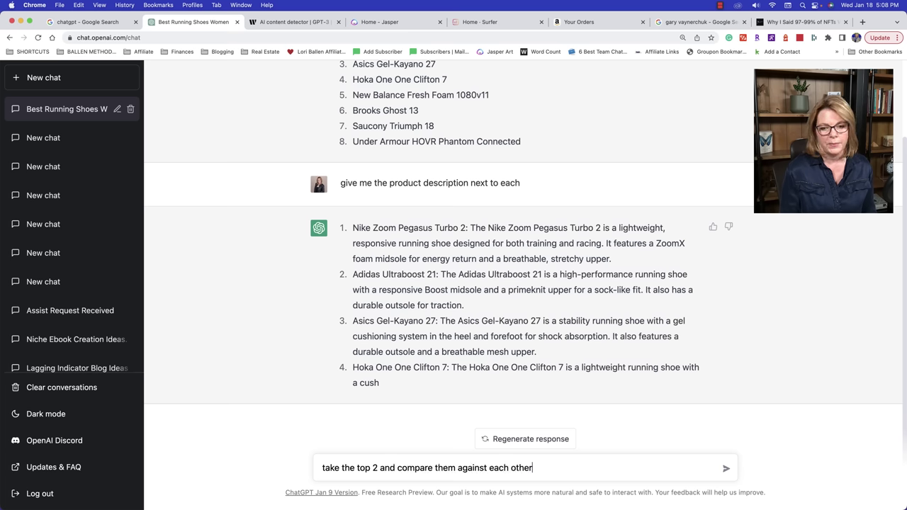
text(ther)
key(Return)
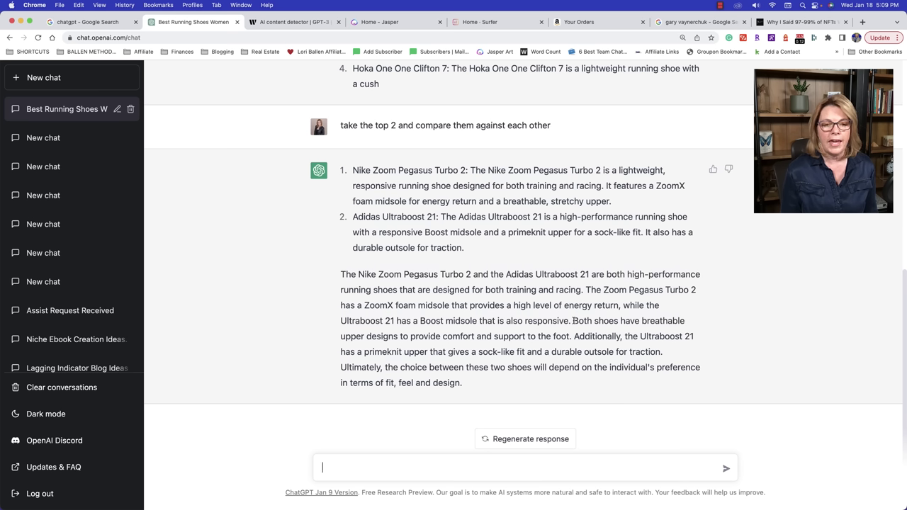
Ask "what are people saying about the NIke Zoom Pegasus" in the running shoes chat
text(what are people saying)
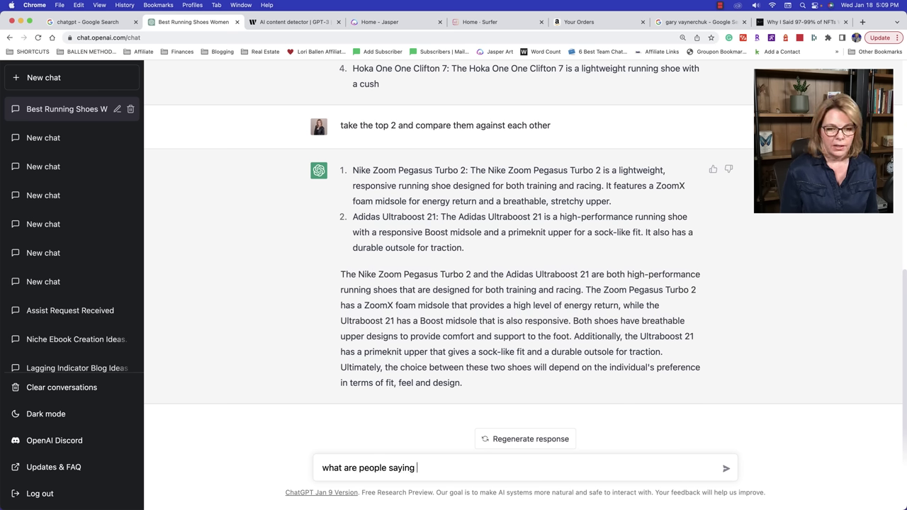
text( about the NIke Zoom Pegasus)
key(Return)
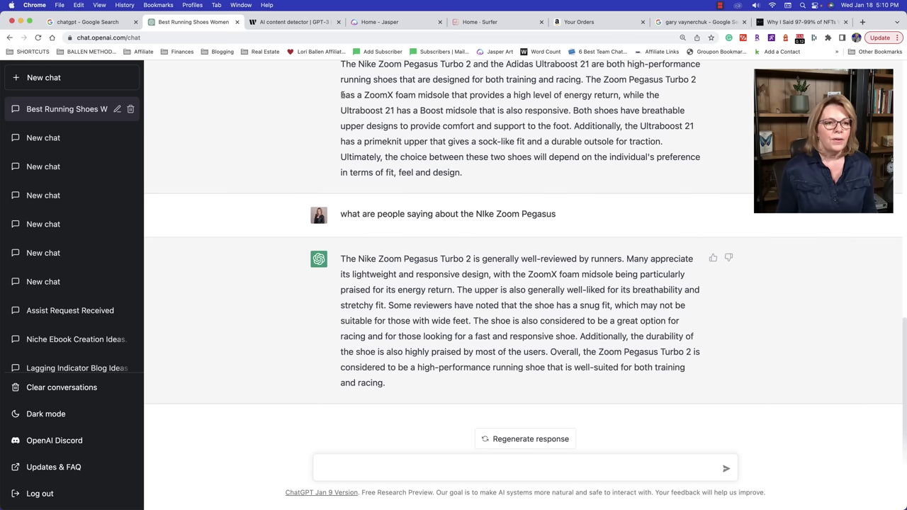
Start a new chat and send "give me a template for a list post"
click(52, 137)
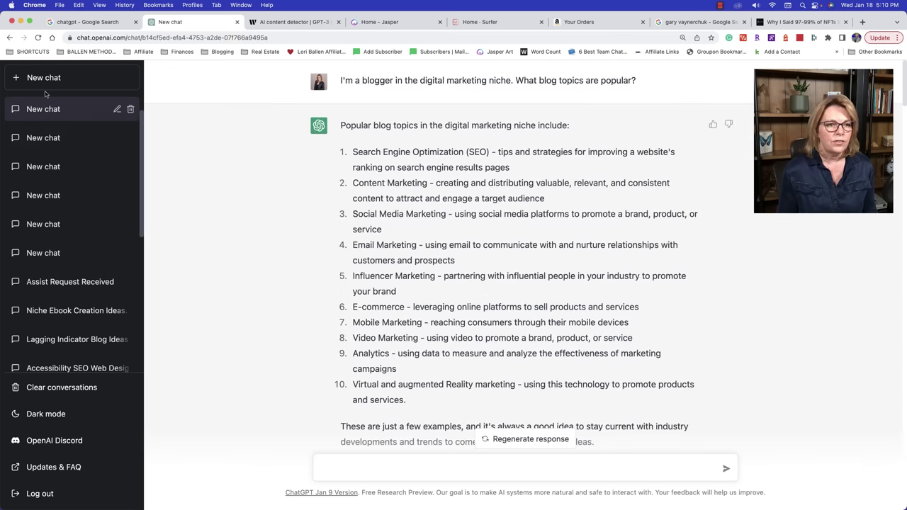
click(52, 79)
text(give me a template f)
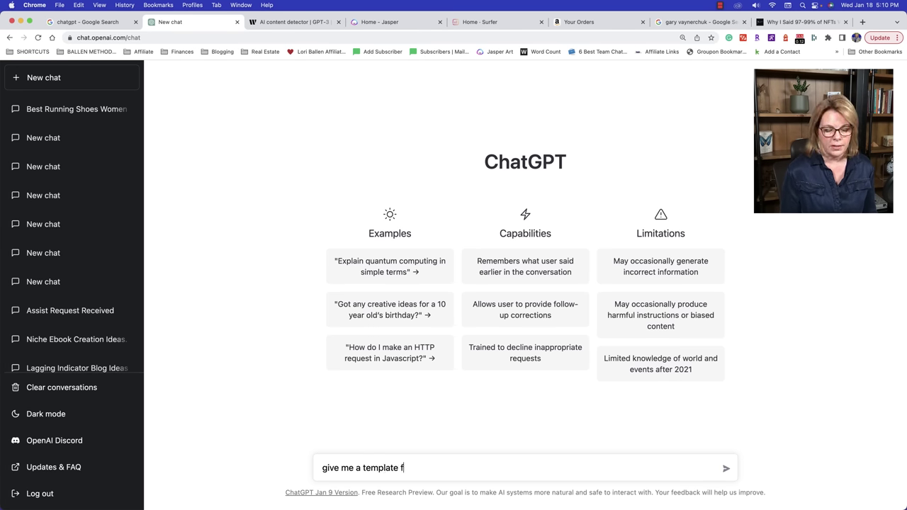
text(r a list post)
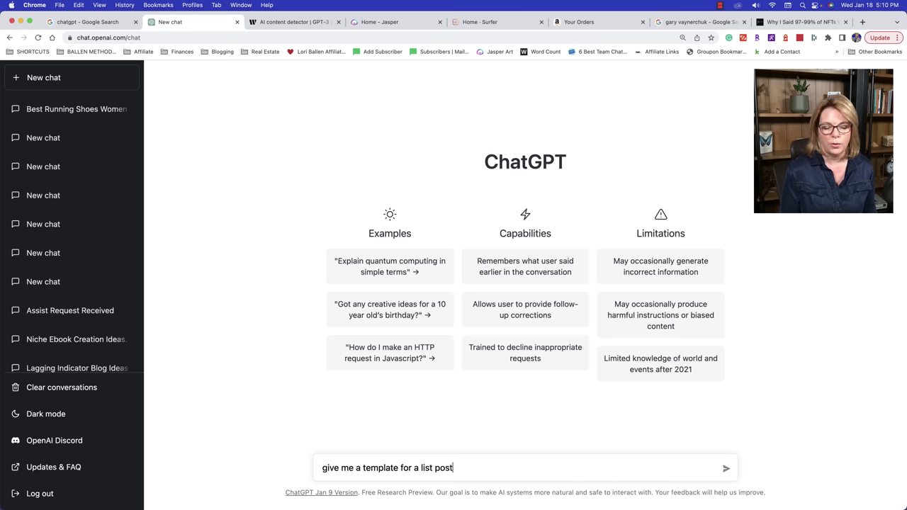
key(Return)
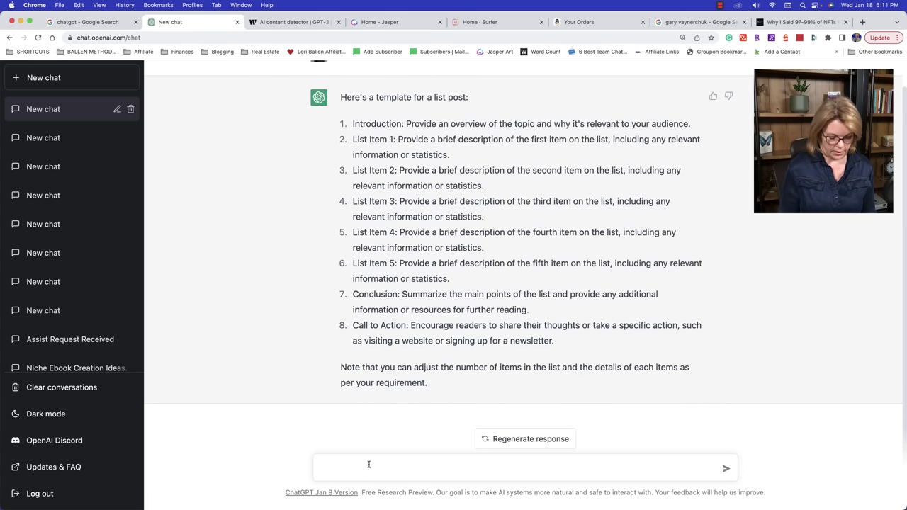
Send "template for podcast interview" in the list post template chat
text(bie m)
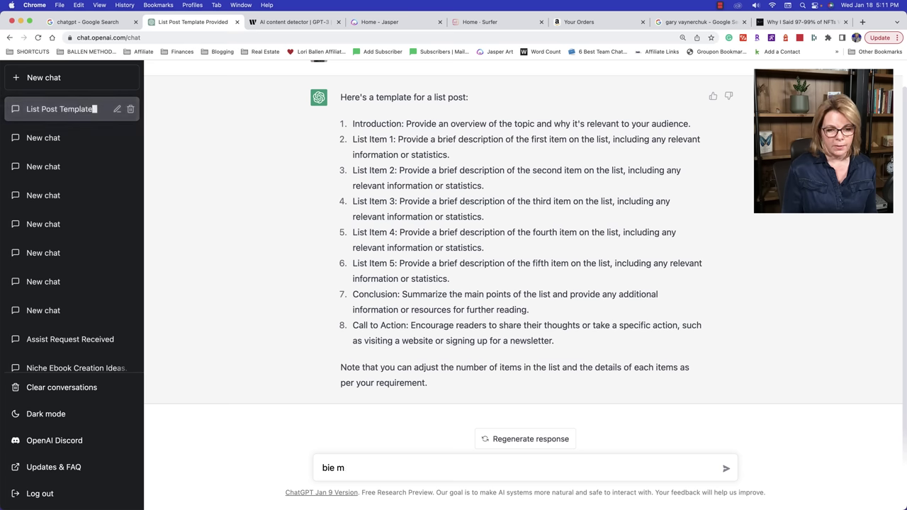
key(BackSpace)
key(BackSpace)
key(BackSpace)
key(BackSpace)
key(BackSpace)
text(template for podcast interview)
key(Return)
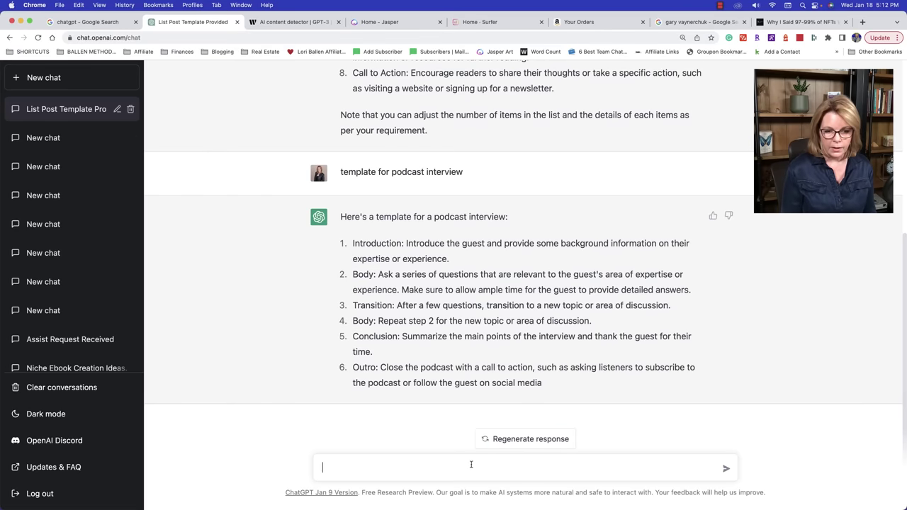
Ask "what advice would you give to someone just getting into podcasting" and stop the response partway through
text(what advice would you give to someone just getting into podcasting)
key(Return)
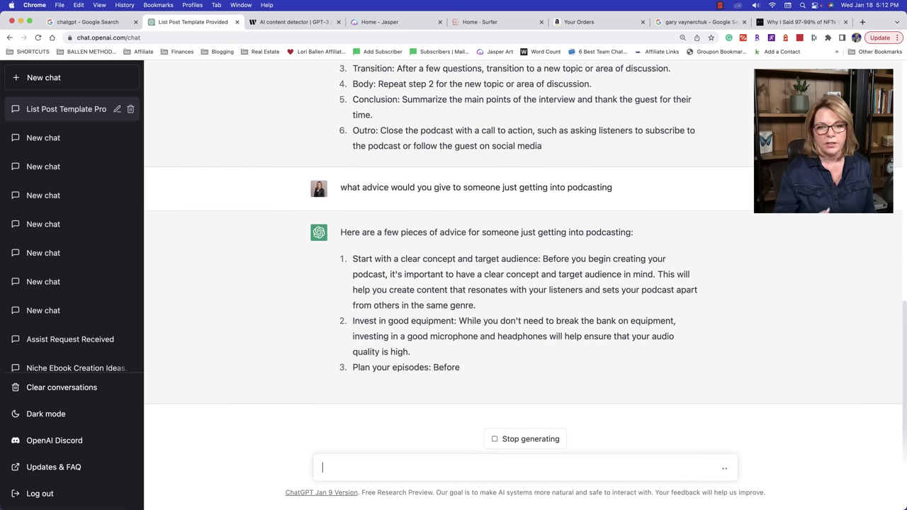
click(525, 439)
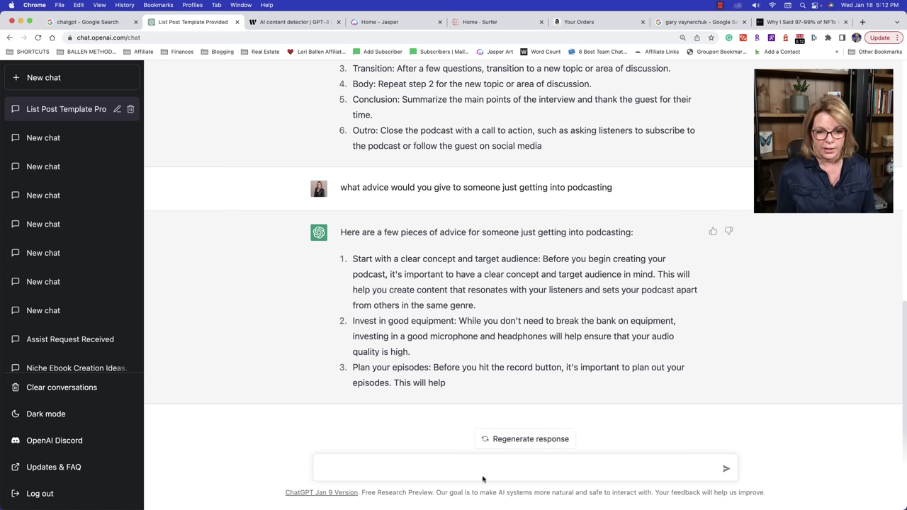
Ask "what kind of eqiupment, specifically should a podcaster invest in" and stop the response partway through
text(what kind of eqiupme)
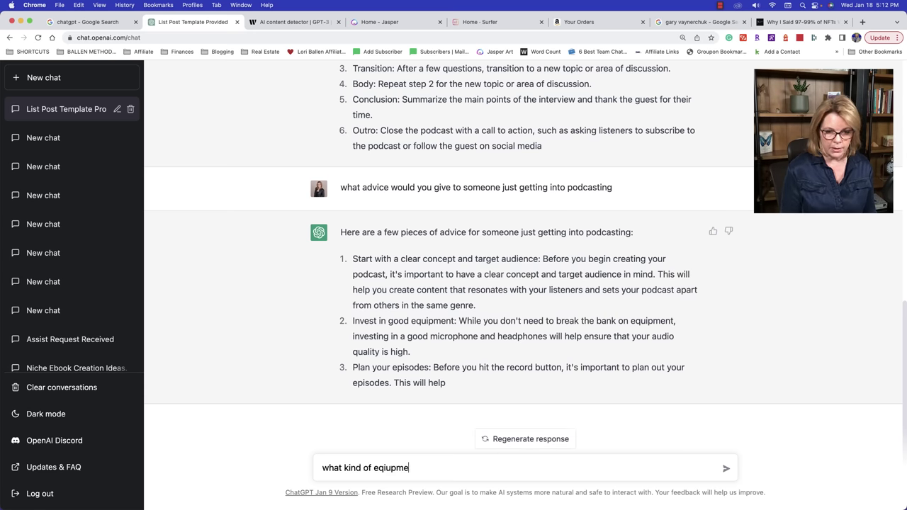
text(nt, specifically should a podcast)
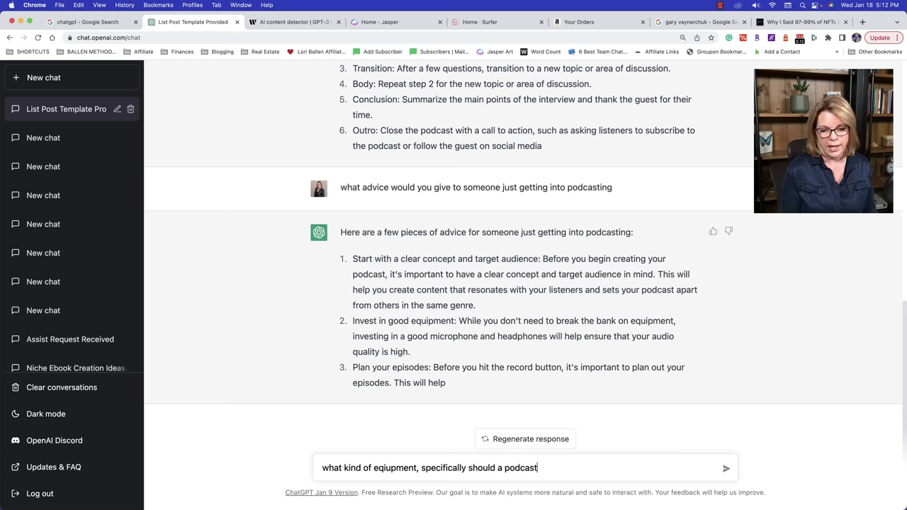
text(er invest in)
key(Return)
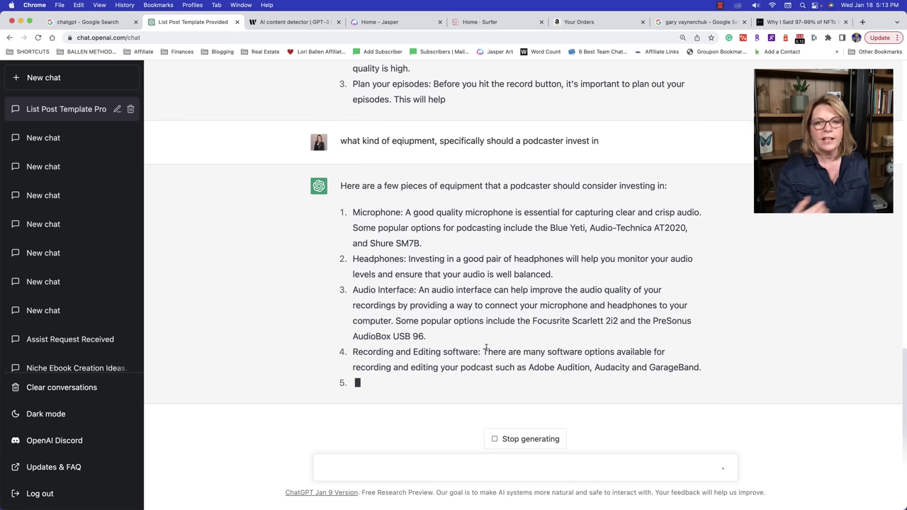
click(528, 439)
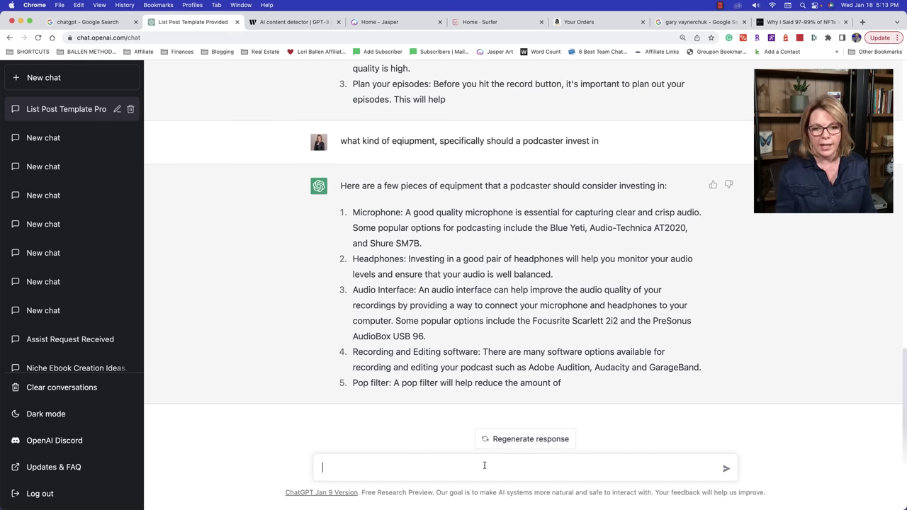
Ask "what do you need to look for when buying audio interrace" in the podcasting conversation
text(what i)
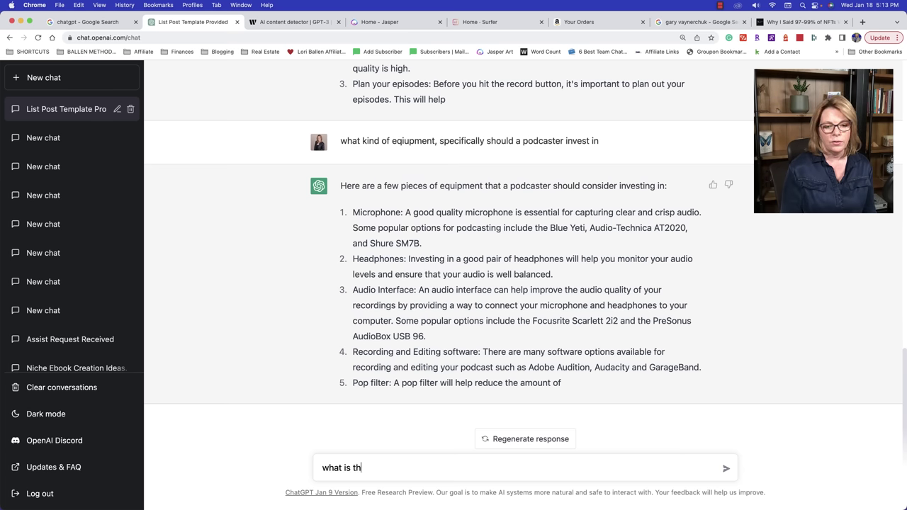
text(s th)
key(BackSpace)
key(BackSpace)
text(do you need to look for when buying a)
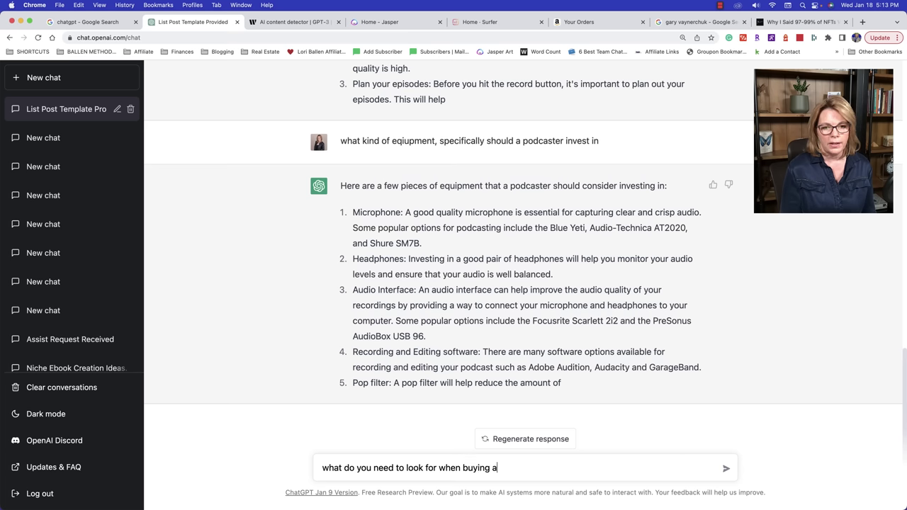
text(udio interrace)
key(Return)
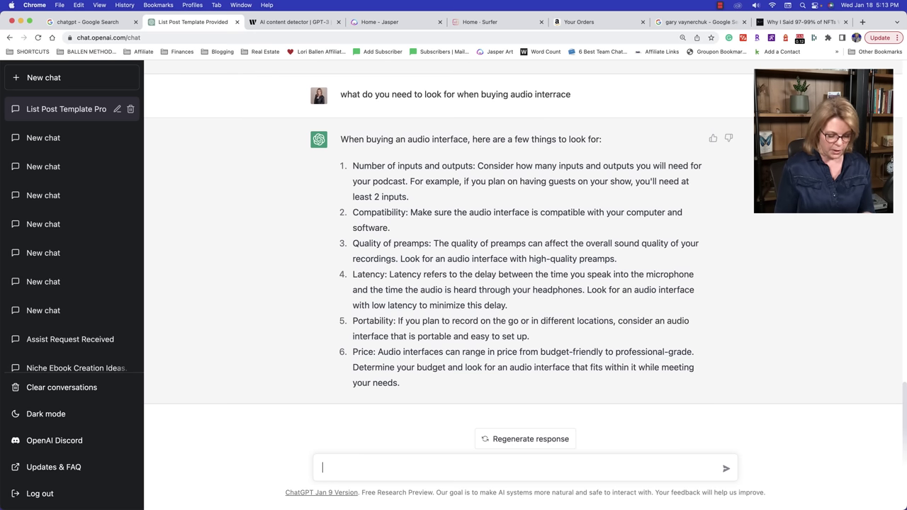
Ask "where could I buy these?" in the podcasting conversation and stop the response partway through
text(where could I b)
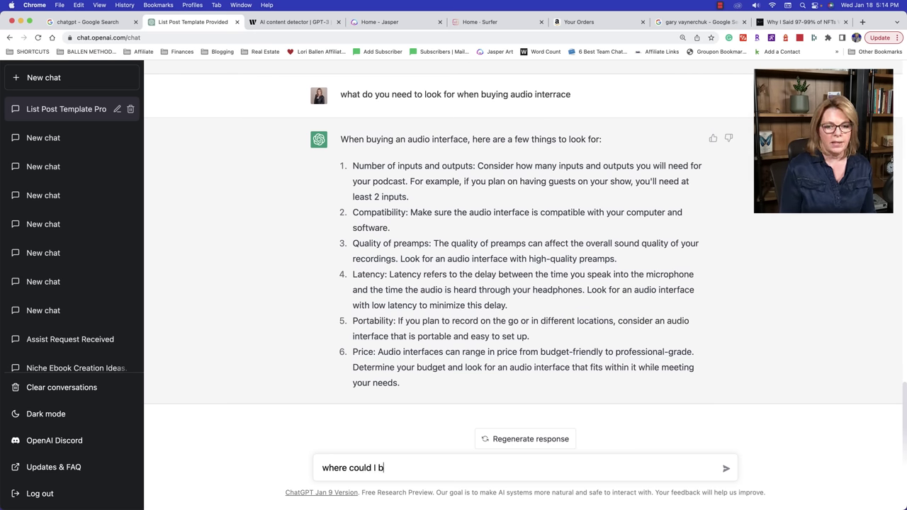
text(uy these?)
key(Return)
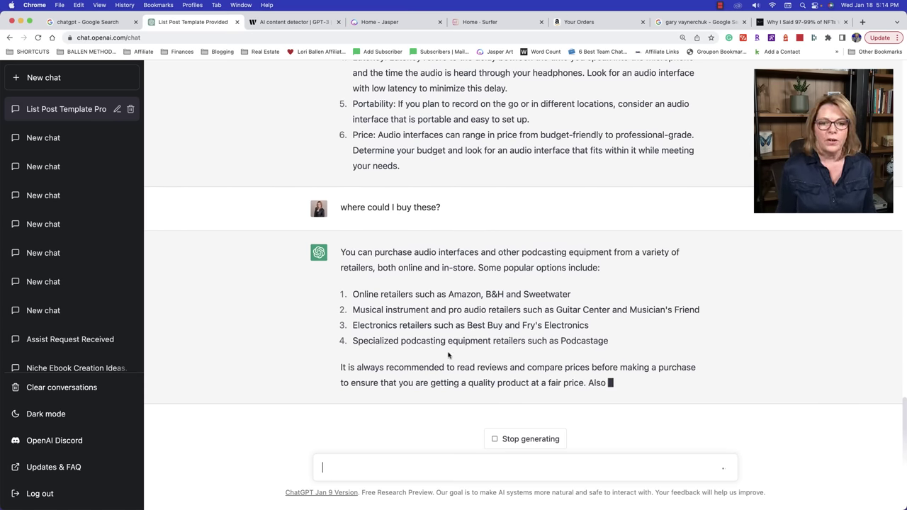
click(496, 439)
Address the chat as an expert podcaster, best in the industry, ask its advice for someone interested in starting a podcast, and stop the response partway
click(475, 468)
text(y)
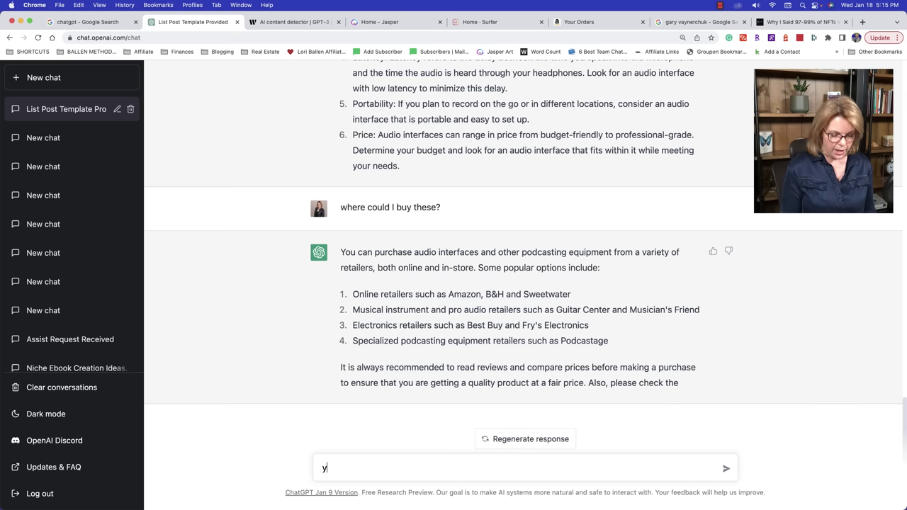
text(ou are an expert podcaster. Everyone looks up to you because you are the best int he industry.)
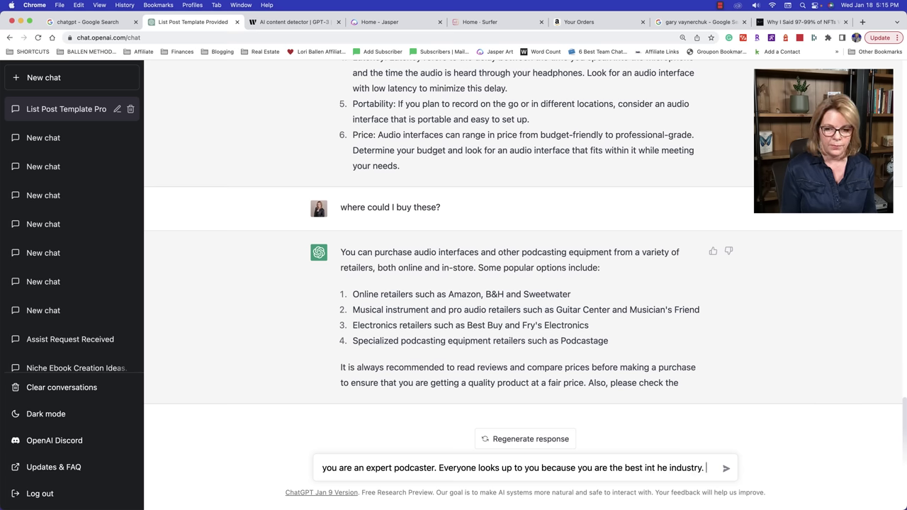
key(shift+Return)
text(What advice would you give to someone interested in starting a podcast?)
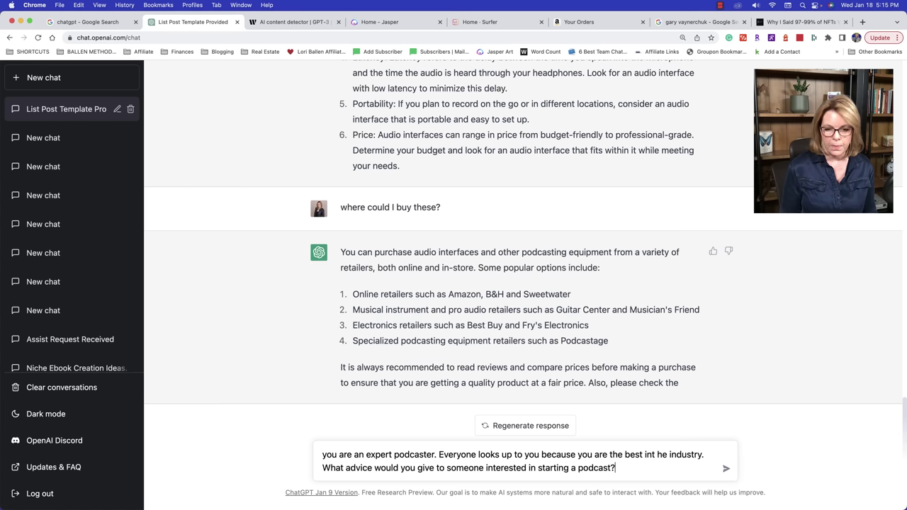
key(Return)
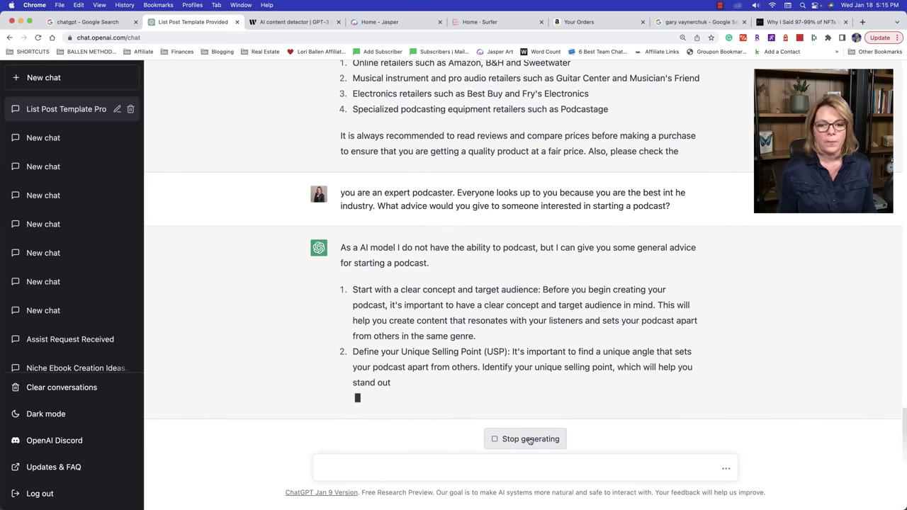
click(529, 439)
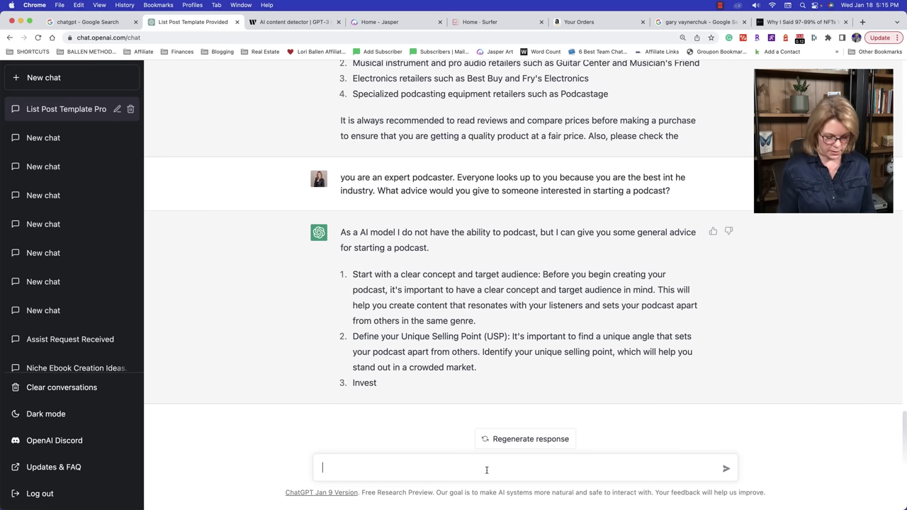
Ask "can you write it like a teacher, step by step?" and stop the response partway through
text(n you write it like a teacher)
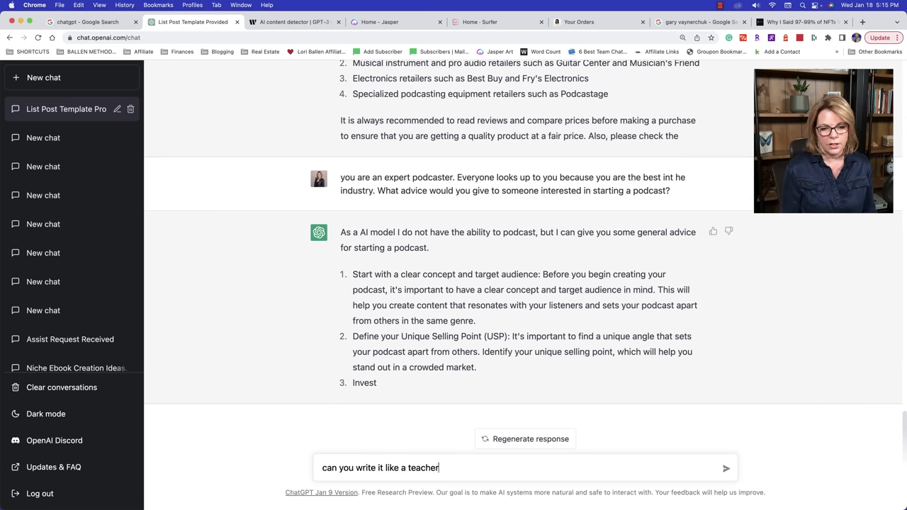
text(, step by step?)
key(Return)
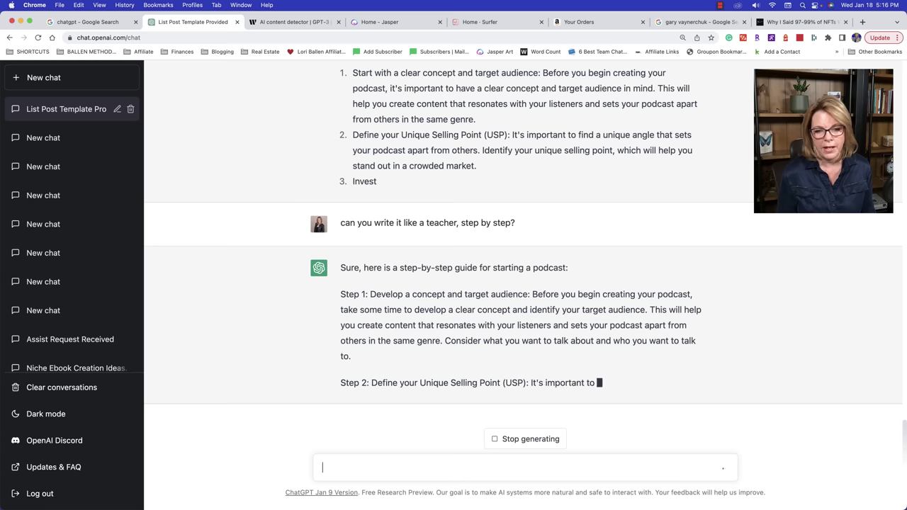
click(527, 439)
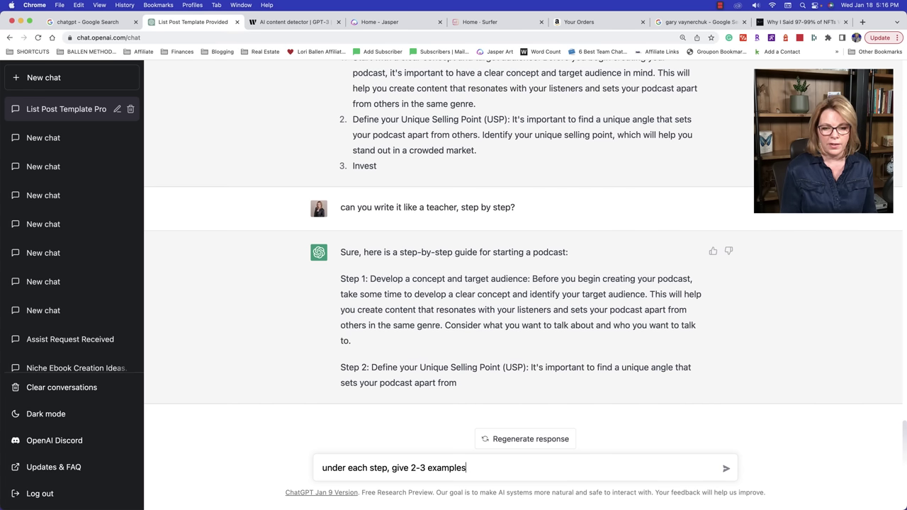
Send "under each step, give 2-3 examples", stop the response, and request specifics on how to achieve each item, a timeline and resources needed
key(Return)
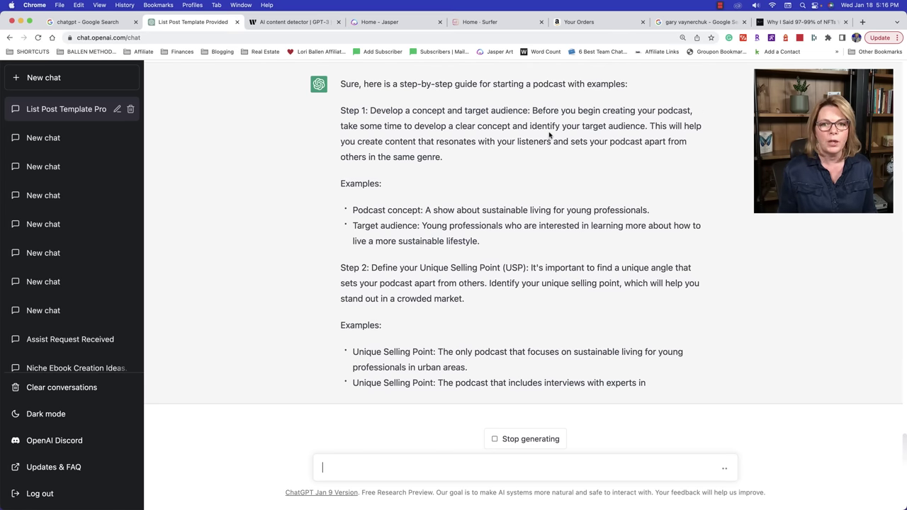
click(521, 440)
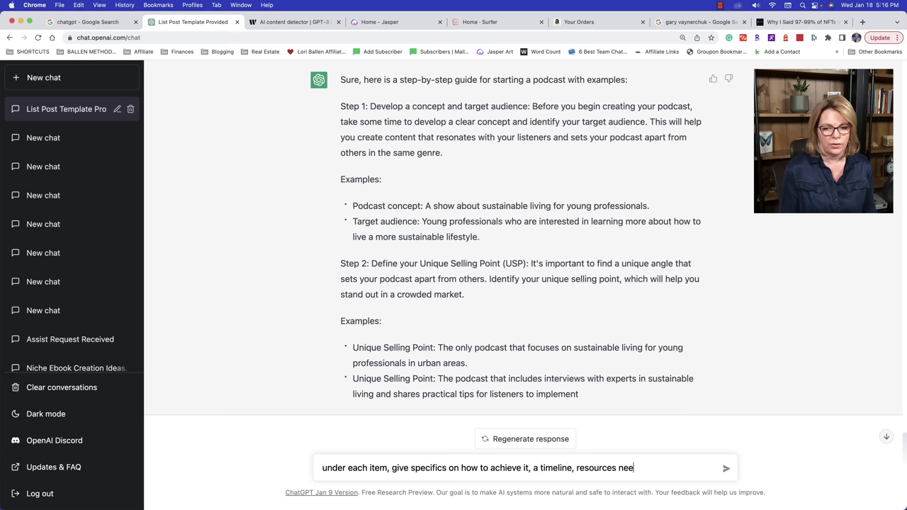
text(de)
key(Return)
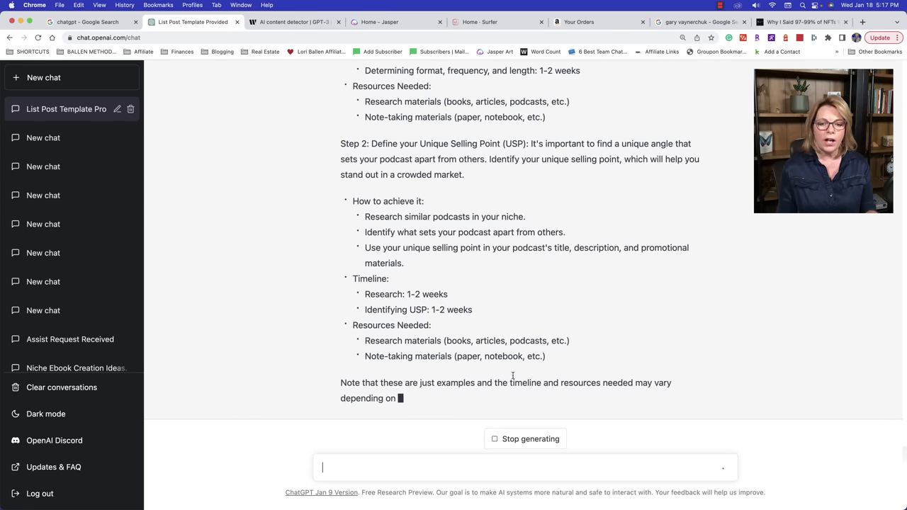
Ask the chat to give an action plan for starting the podcast and stop the response near its end
scroll(425, 254, up, 3)
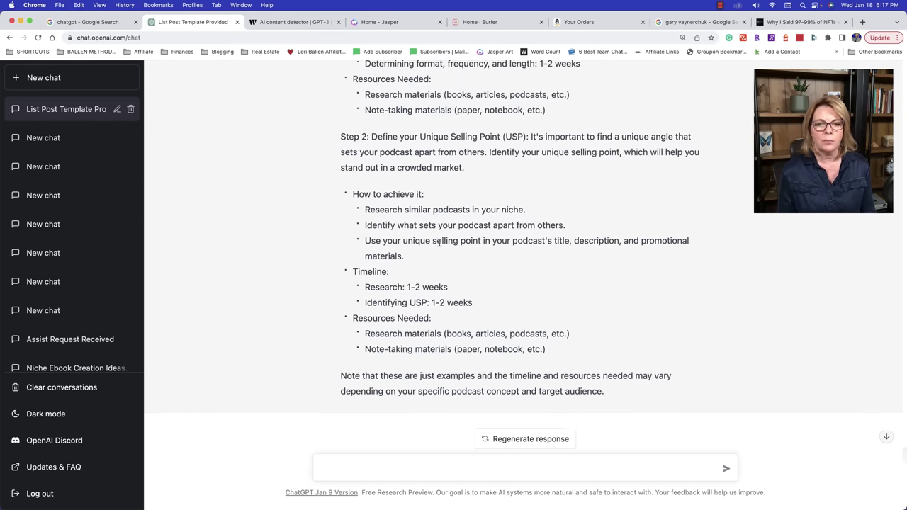
scroll(471, 402, down, 1)
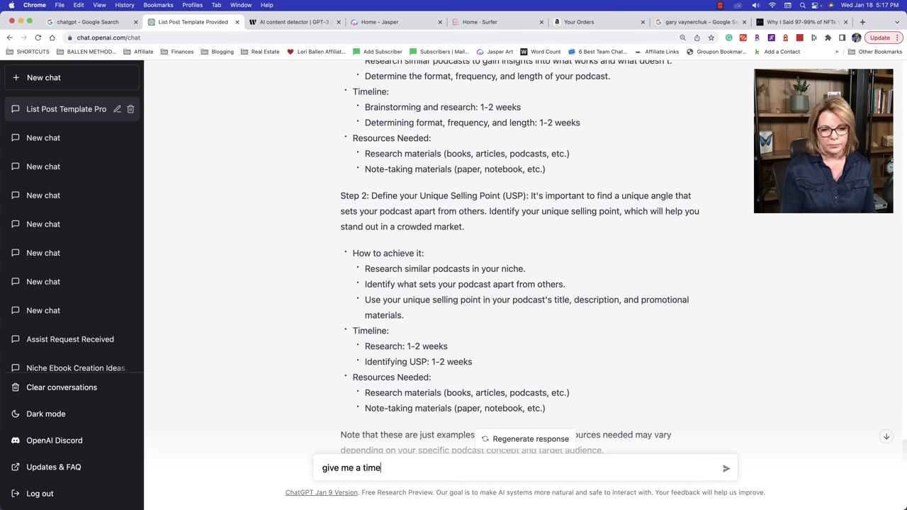
key(BackSpace)
key(BackSpace)
key(BackSpace)
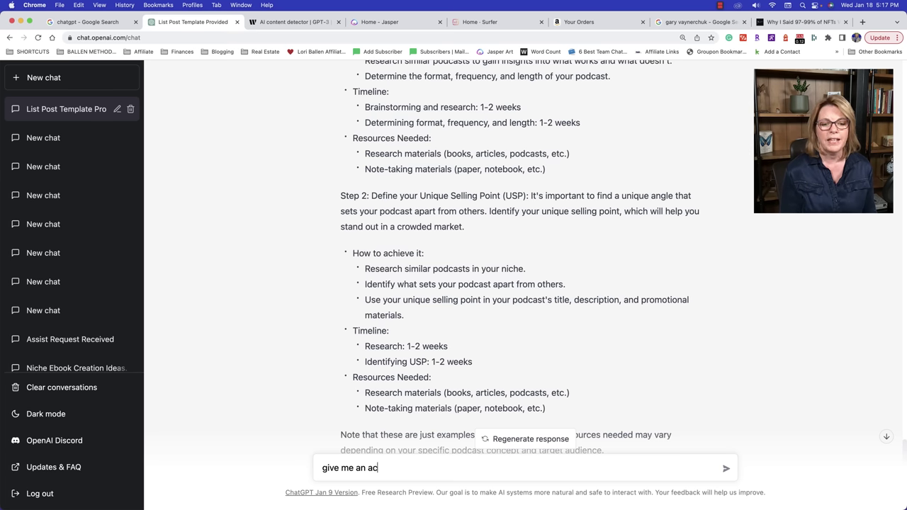
text(n action plan)
key(Return)
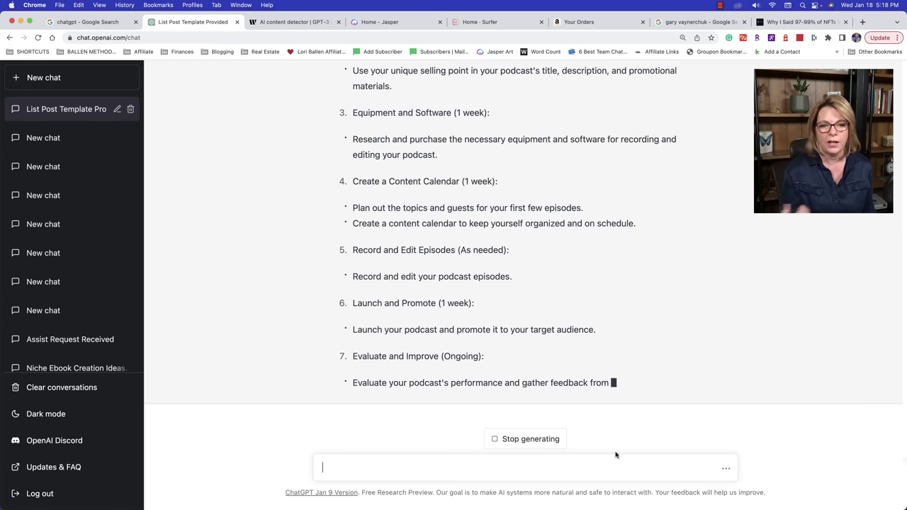
click(517, 439)
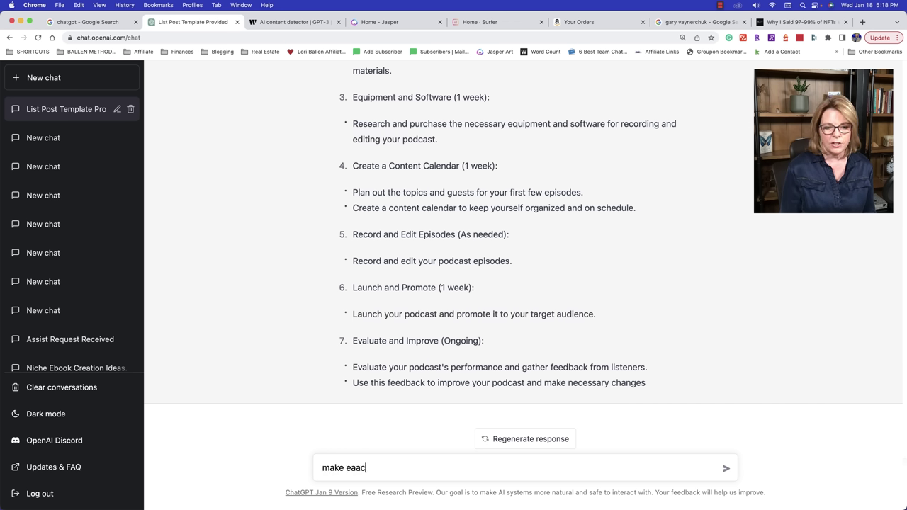
Ask to make each one of these steps an email for the drip campaign and stop the response partway through
text(hese steps an email for my drip campaign)
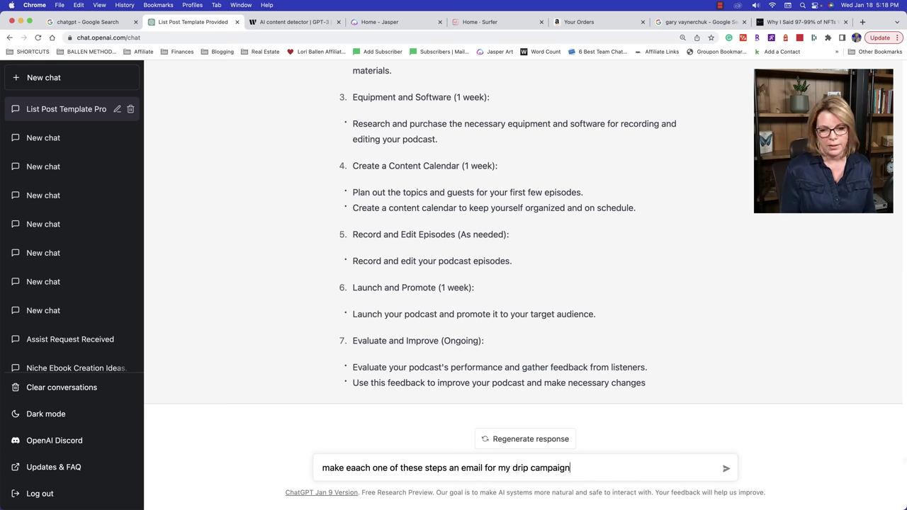
key(Return)
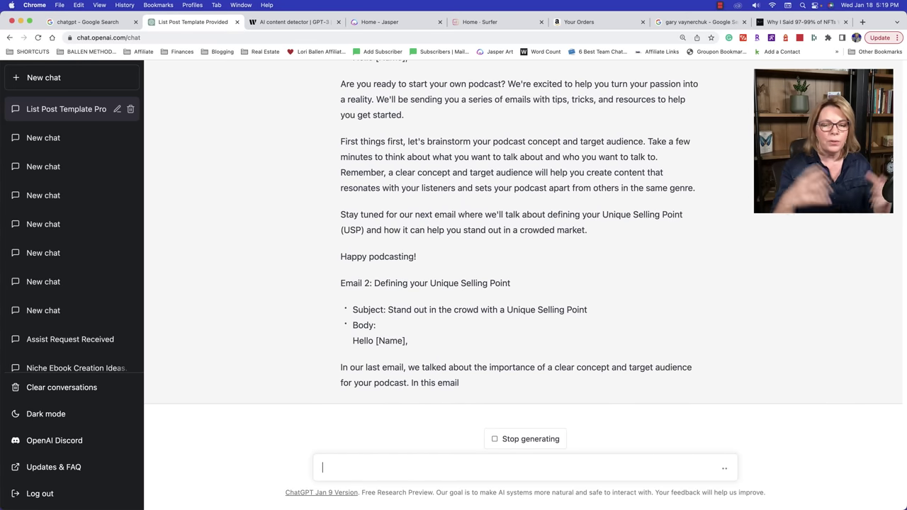
click(547, 440)
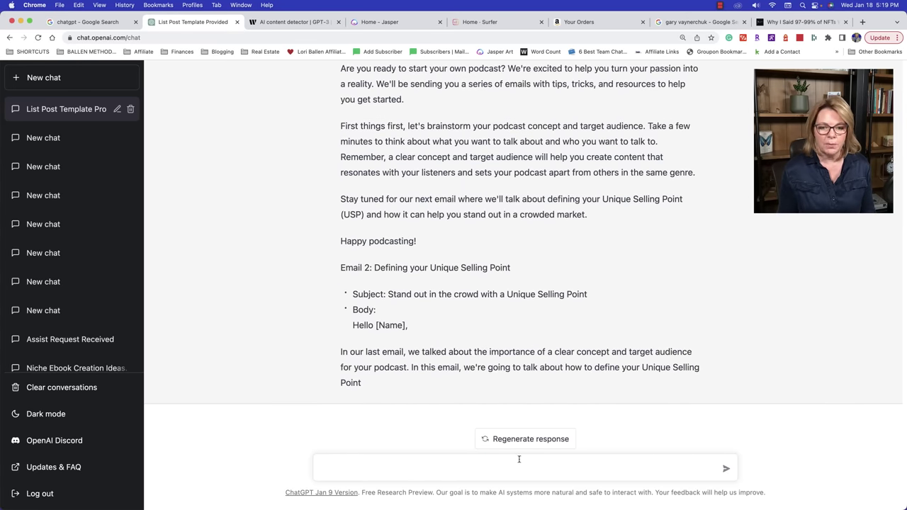
Send "find an external link to reference for podcasting" and stop the response partway through
text(find an external link to reference for infl)
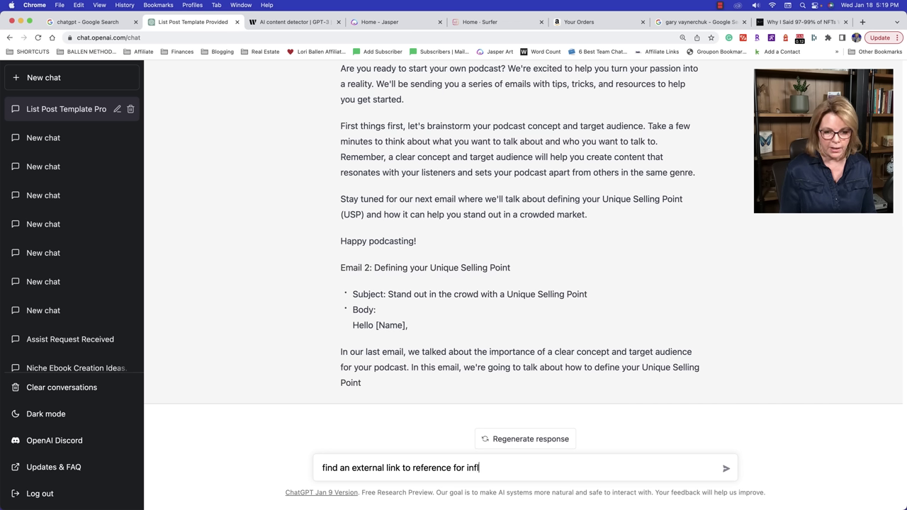
key(BackSpace)
key(BackSpace)
key(BackSpace)
key(BackSpace)
text(podc)
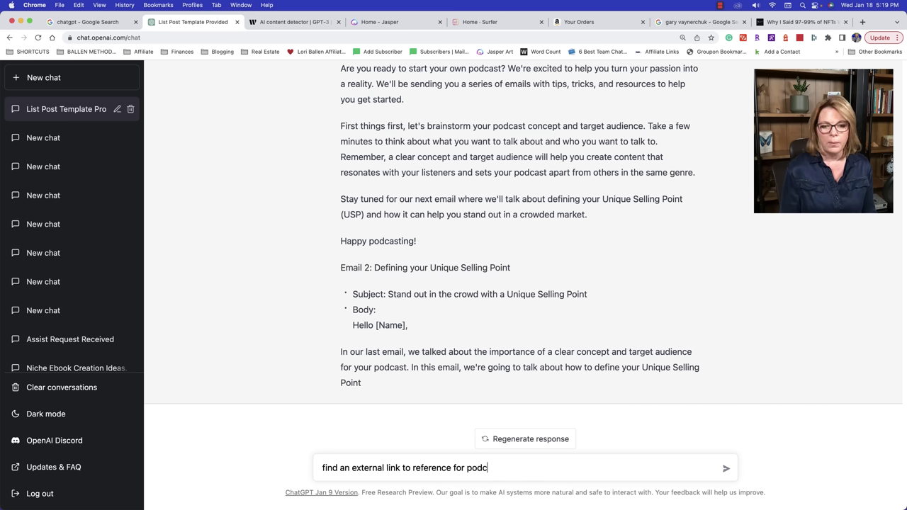
text(asting)
key(Return)
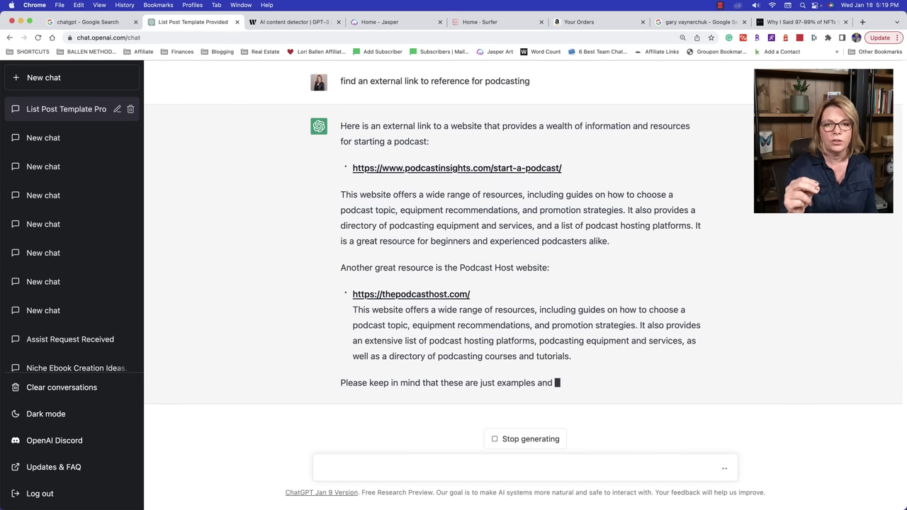
click(531, 437)
Ask "is there an external link that gives podcast stats?" and stop the response partway through
text(is there an external link that gives podcast stats?)
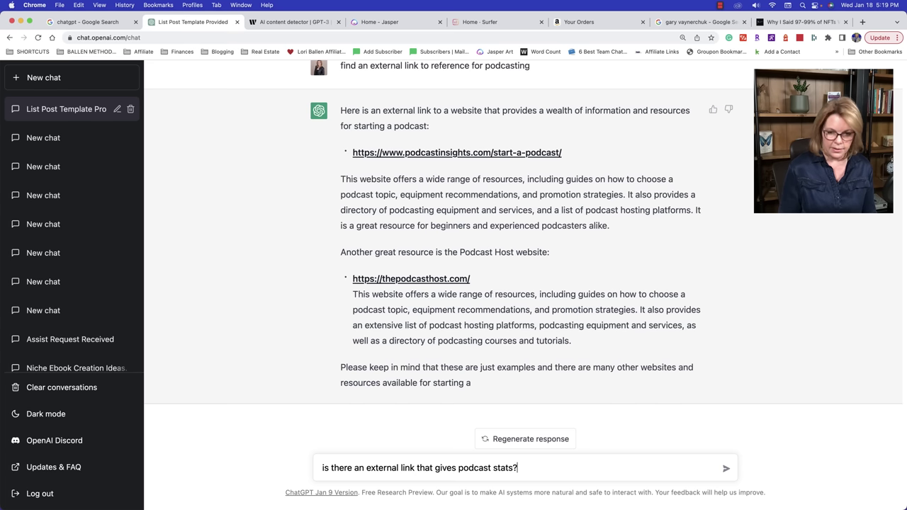
key(Return)
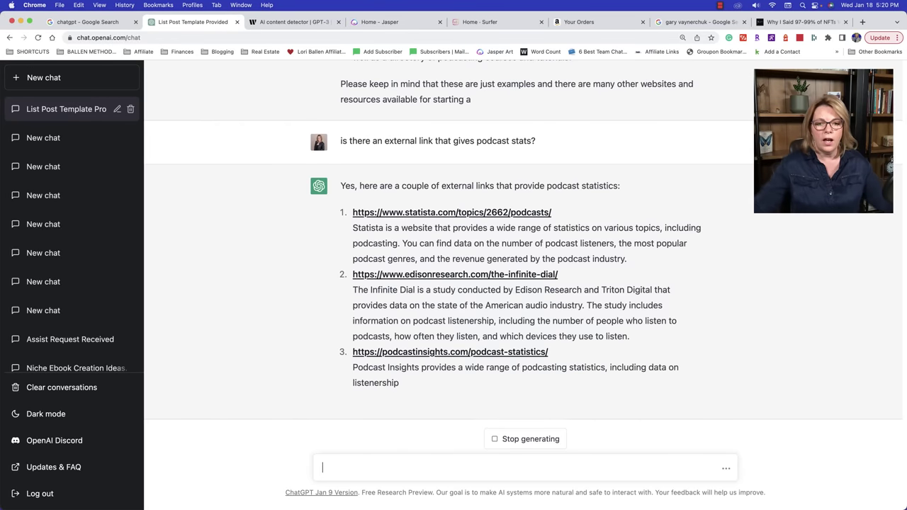
click(528, 439)
Ask the chat to put all of these elements together in a concise article and stop the response partway through
text(this is great info. PUt all of these elements together in a concise article)
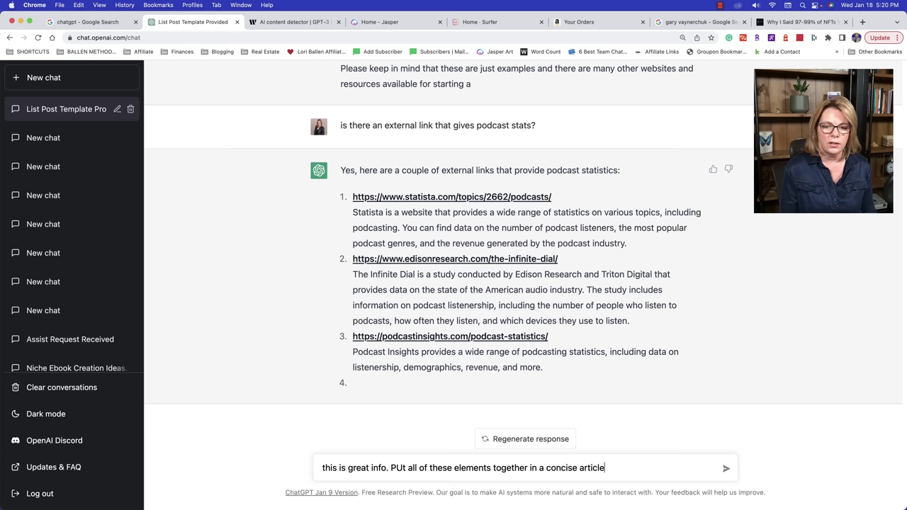
key(Return)
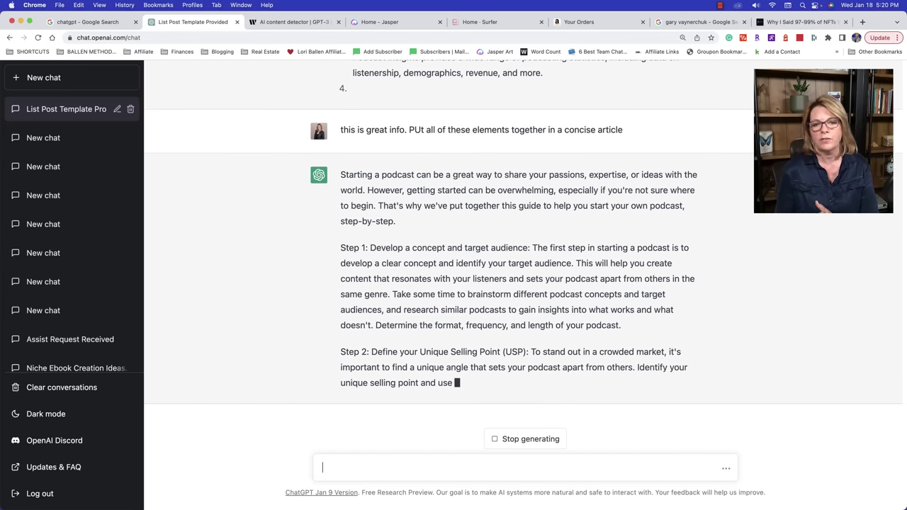
click(528, 438)
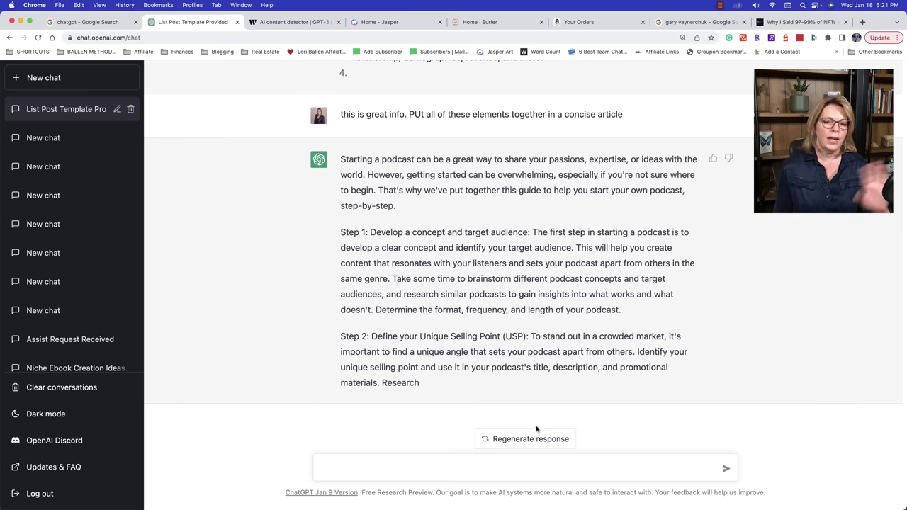
scroll(575, 204, up, 5)
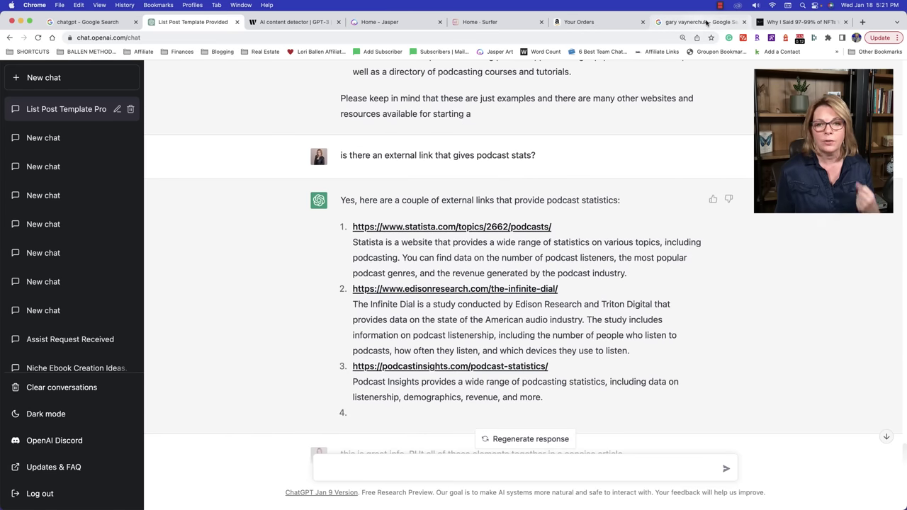